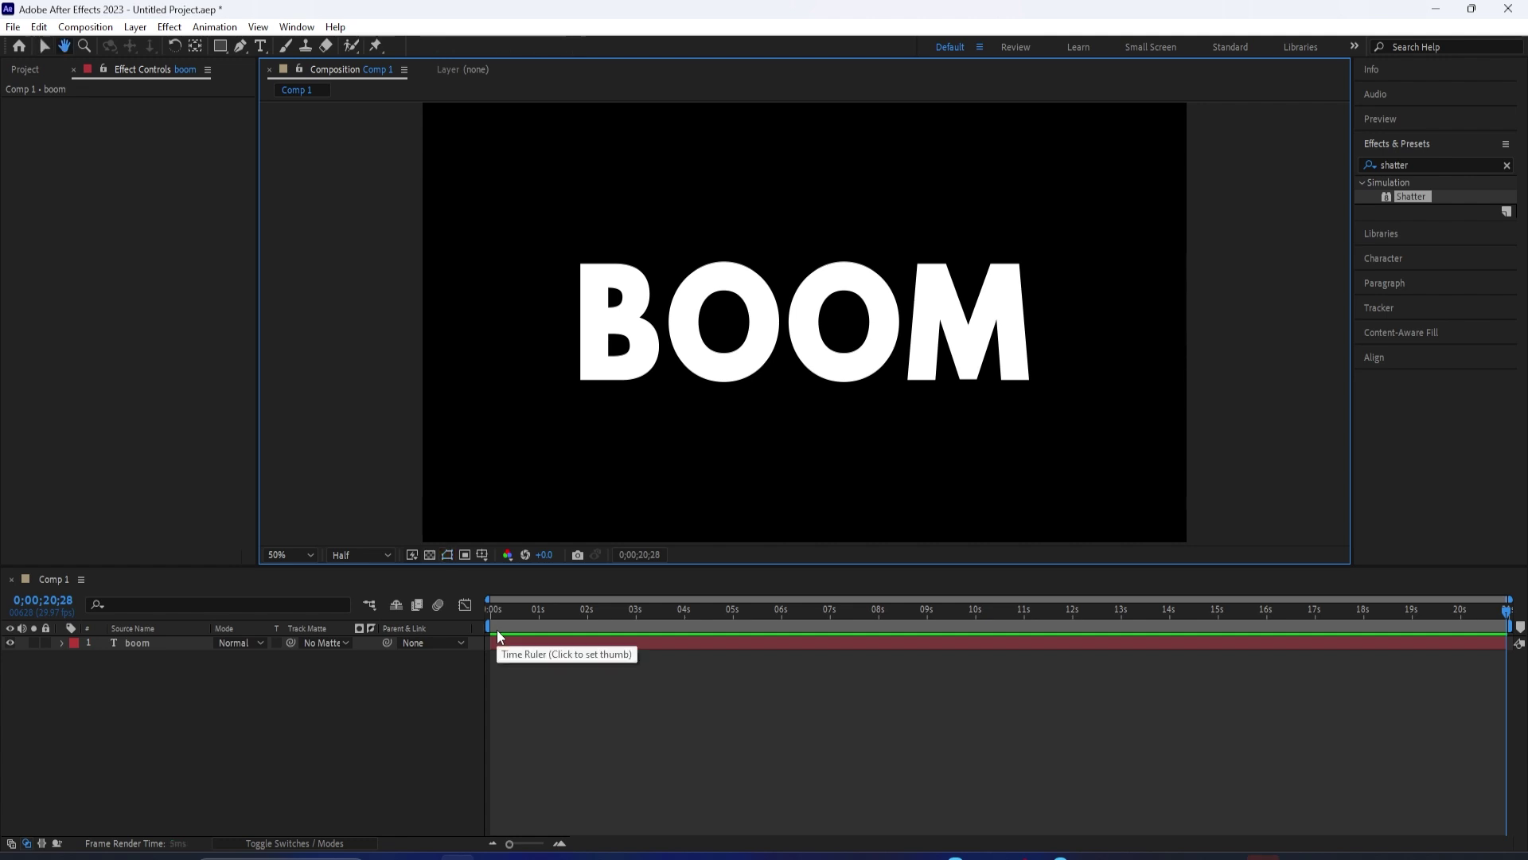
Preview the composition, rewind, and show the BOOM layer's character settings: League Spartan Bold, 452 px
key("space")
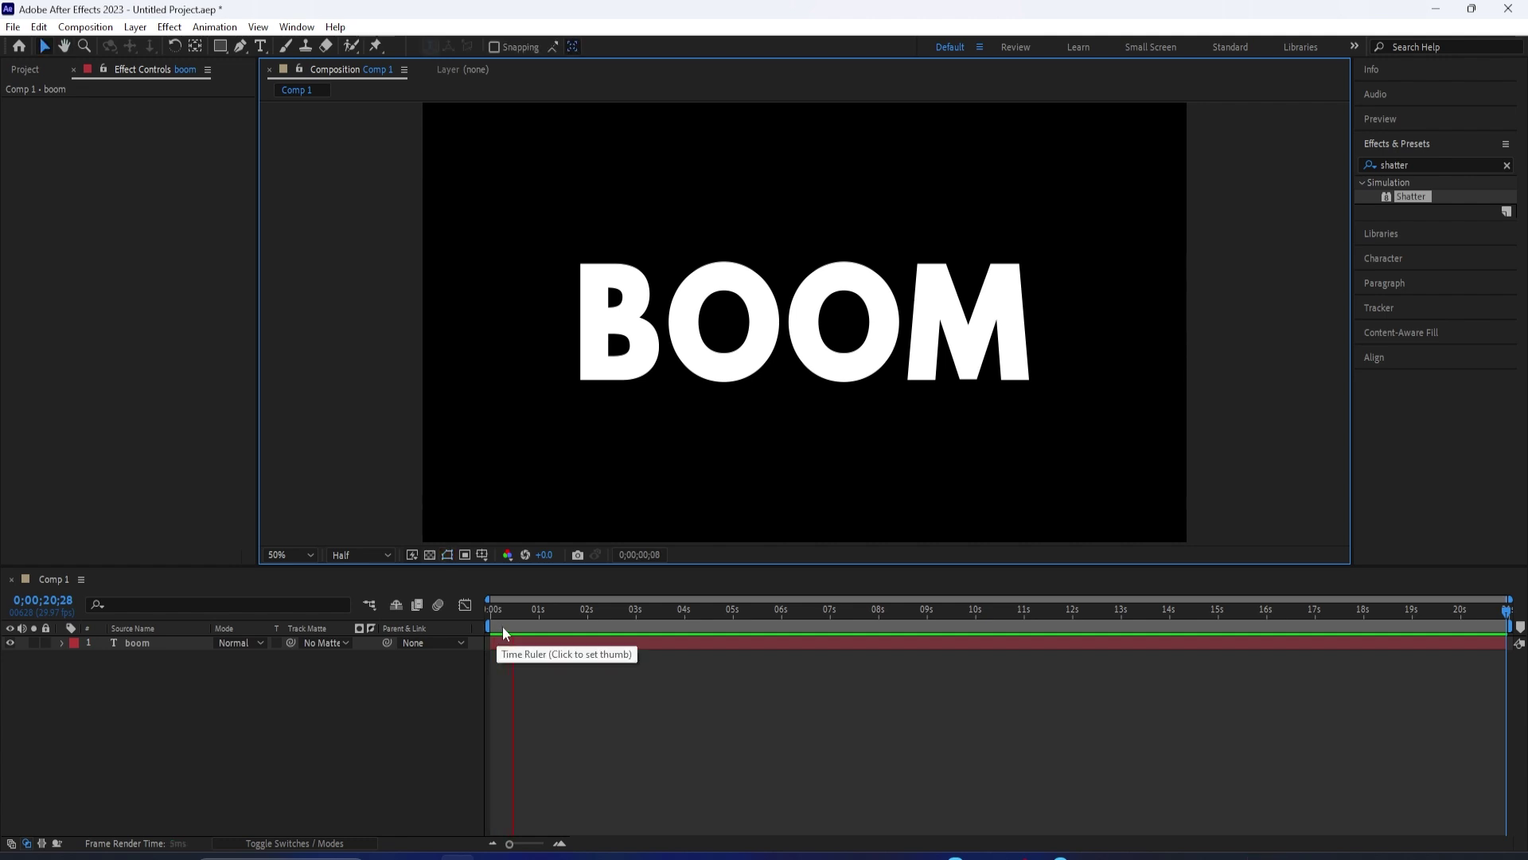
key("space")
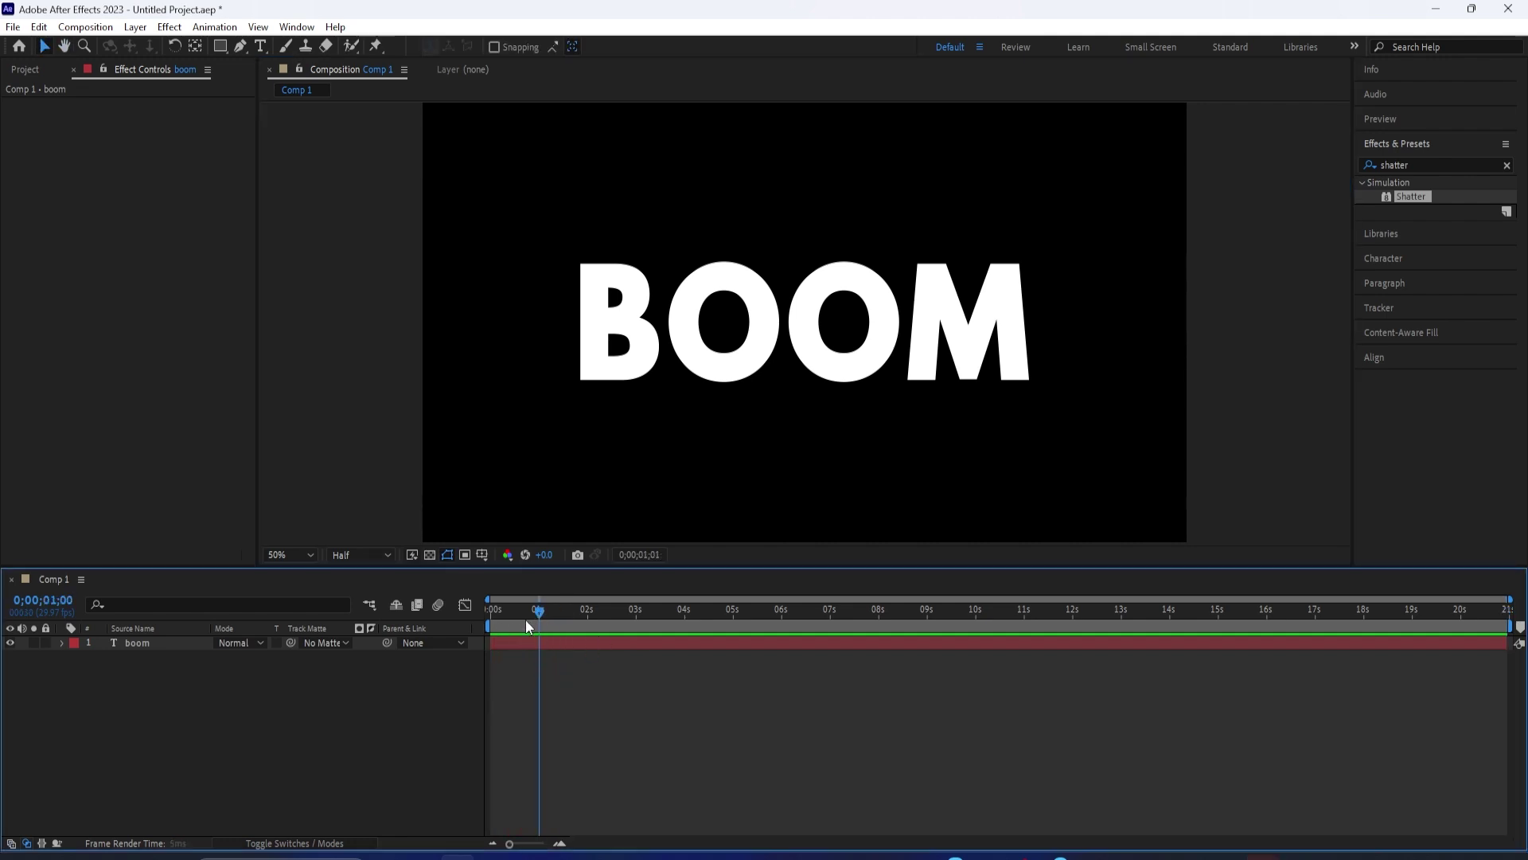
key("Home")
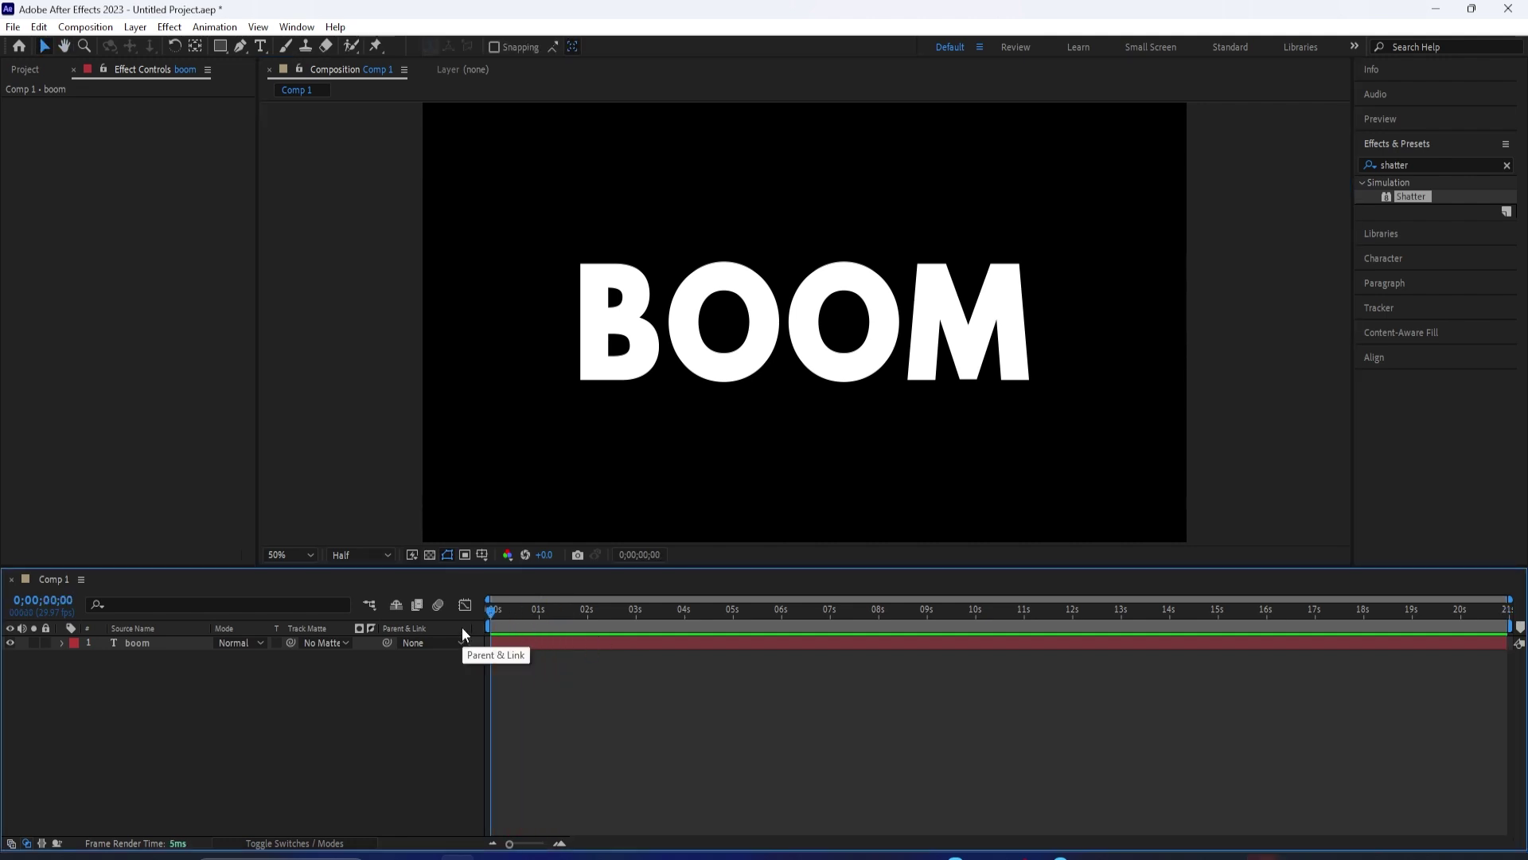
left_click(866, 316)
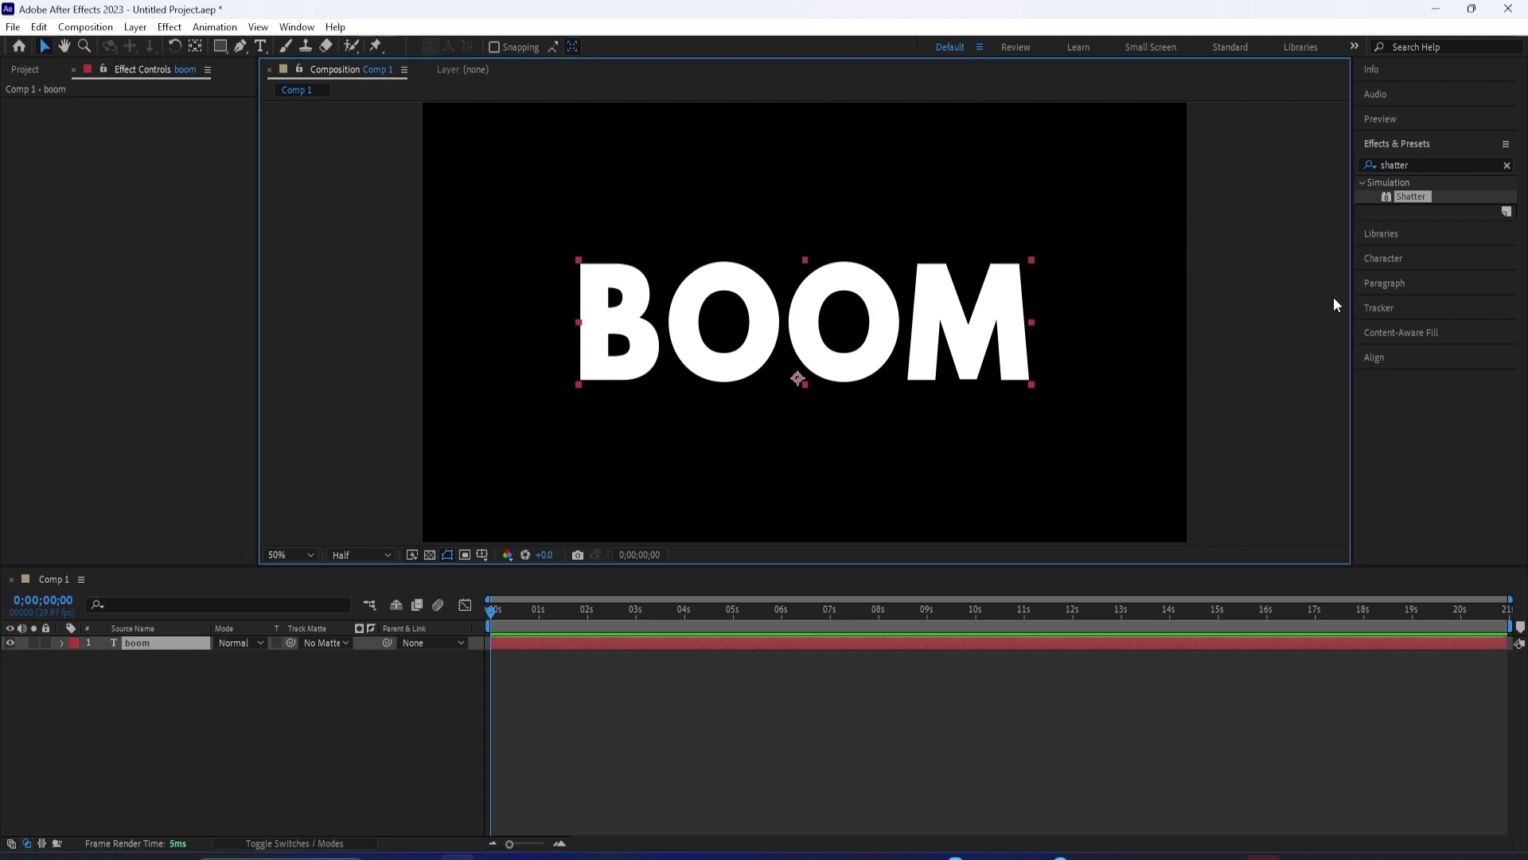
left_click(1392, 256)
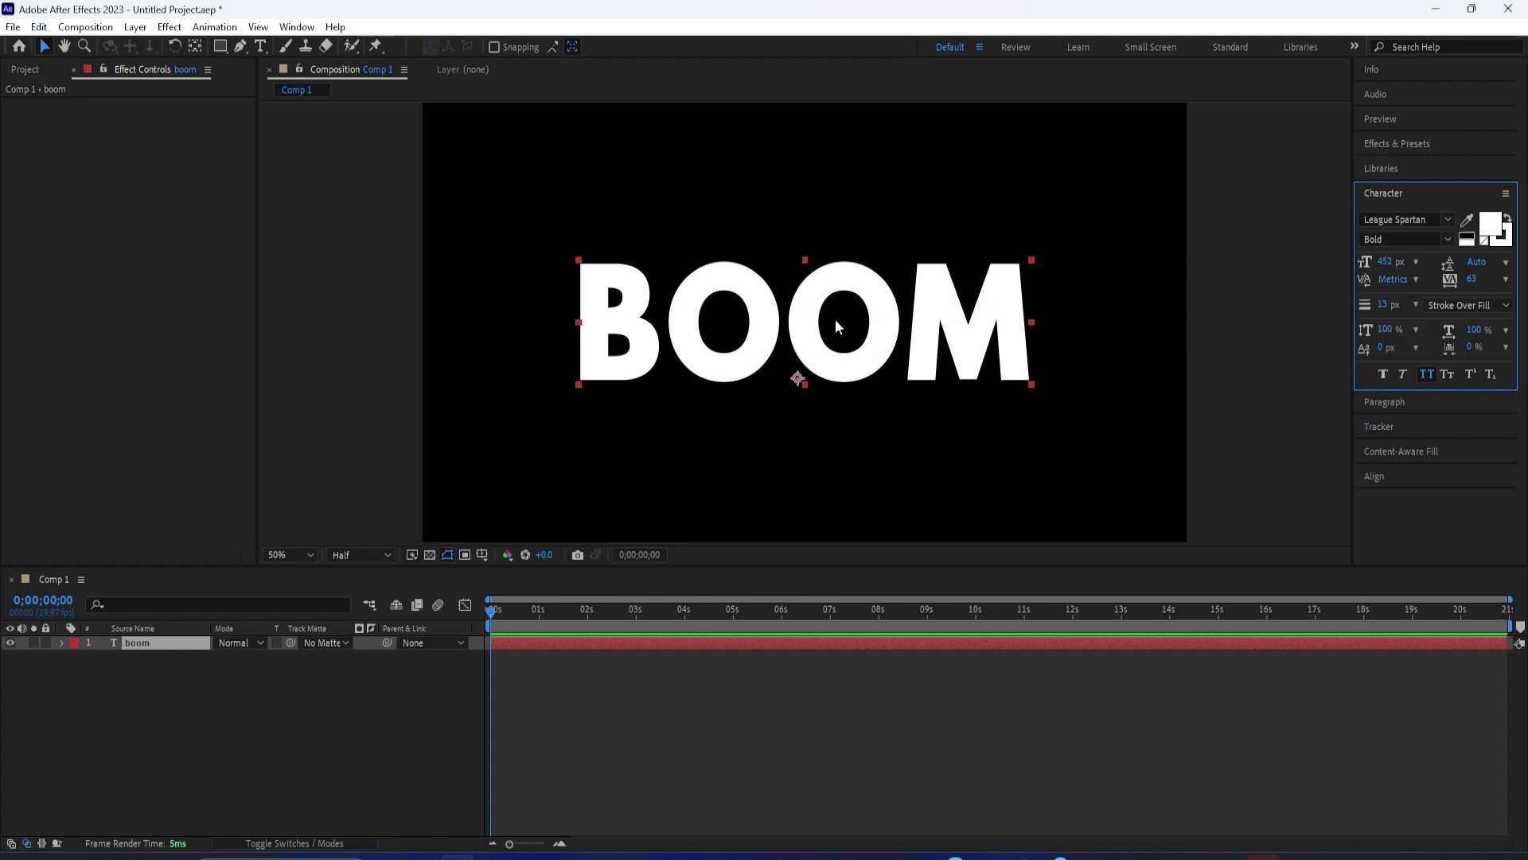
Select the word BOOM and enlarge its font size to 475 px
double_click(771, 320)
left_click(798, 324)
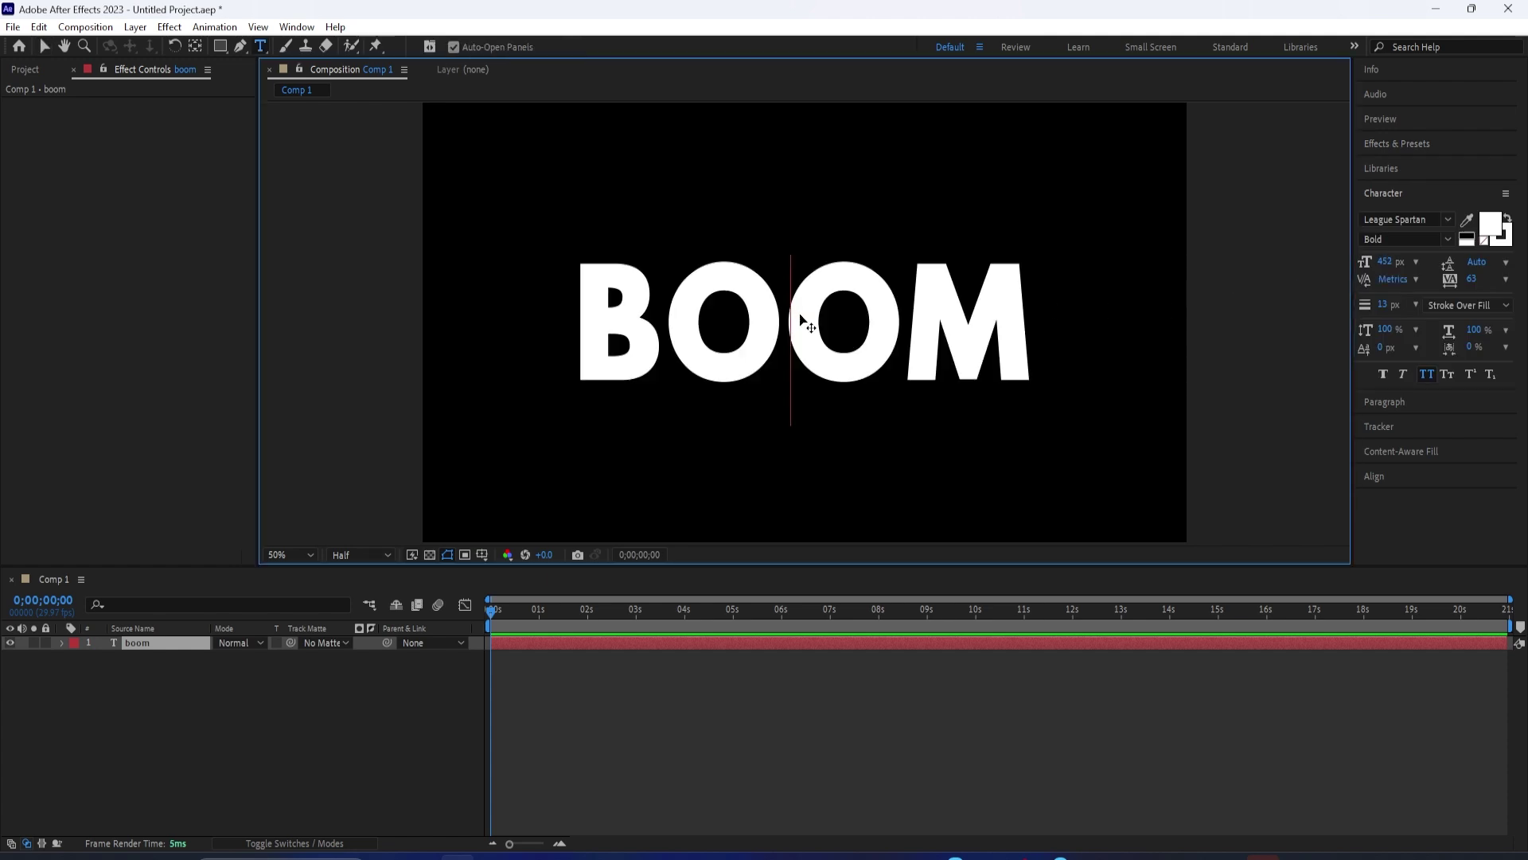
double_click(798, 324)
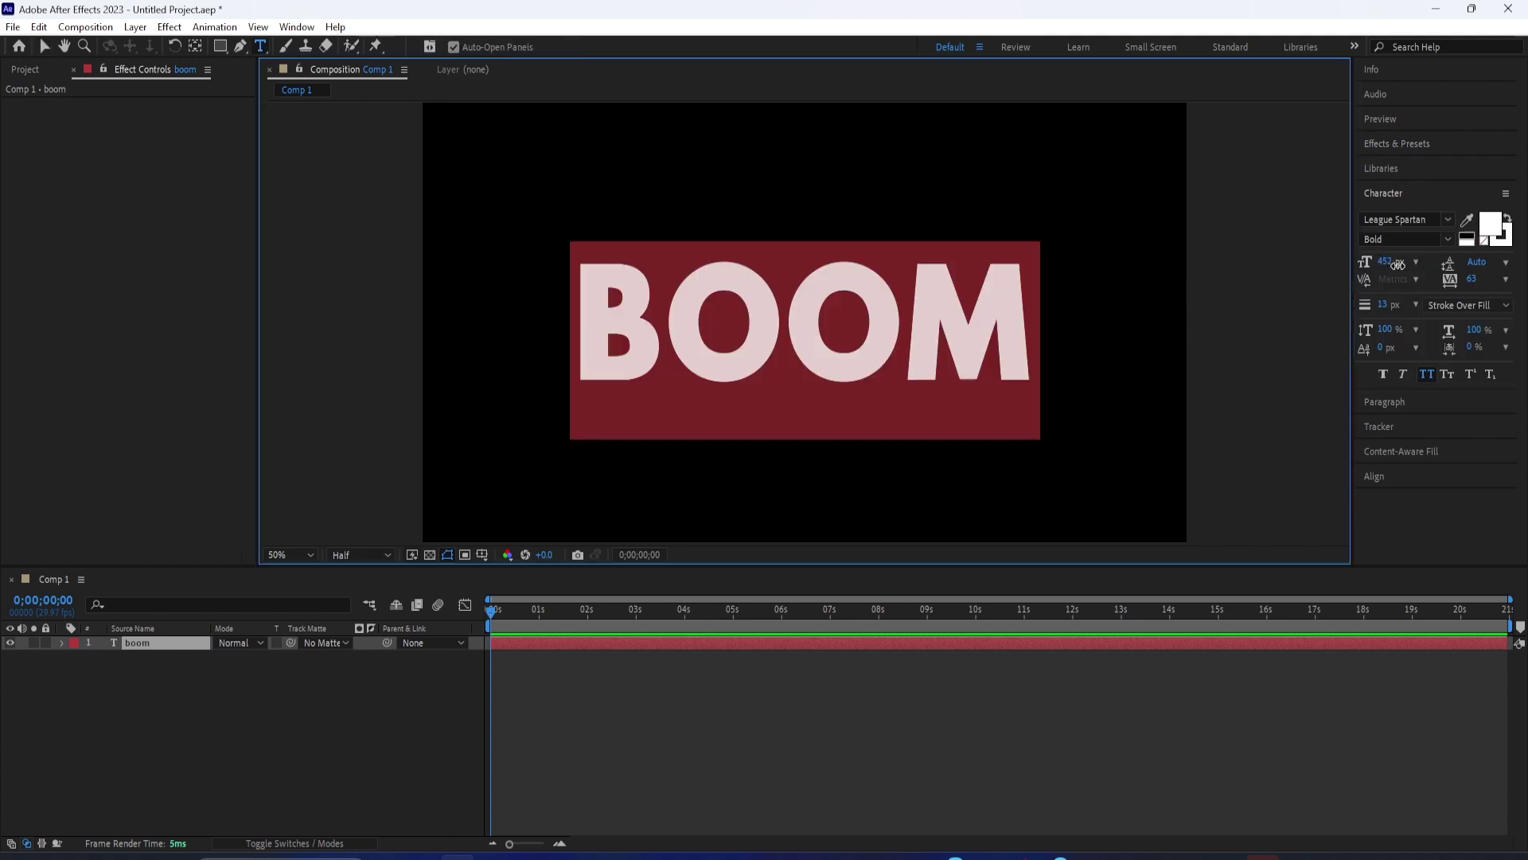
left_click_drag(1397, 264, 1452, 267)
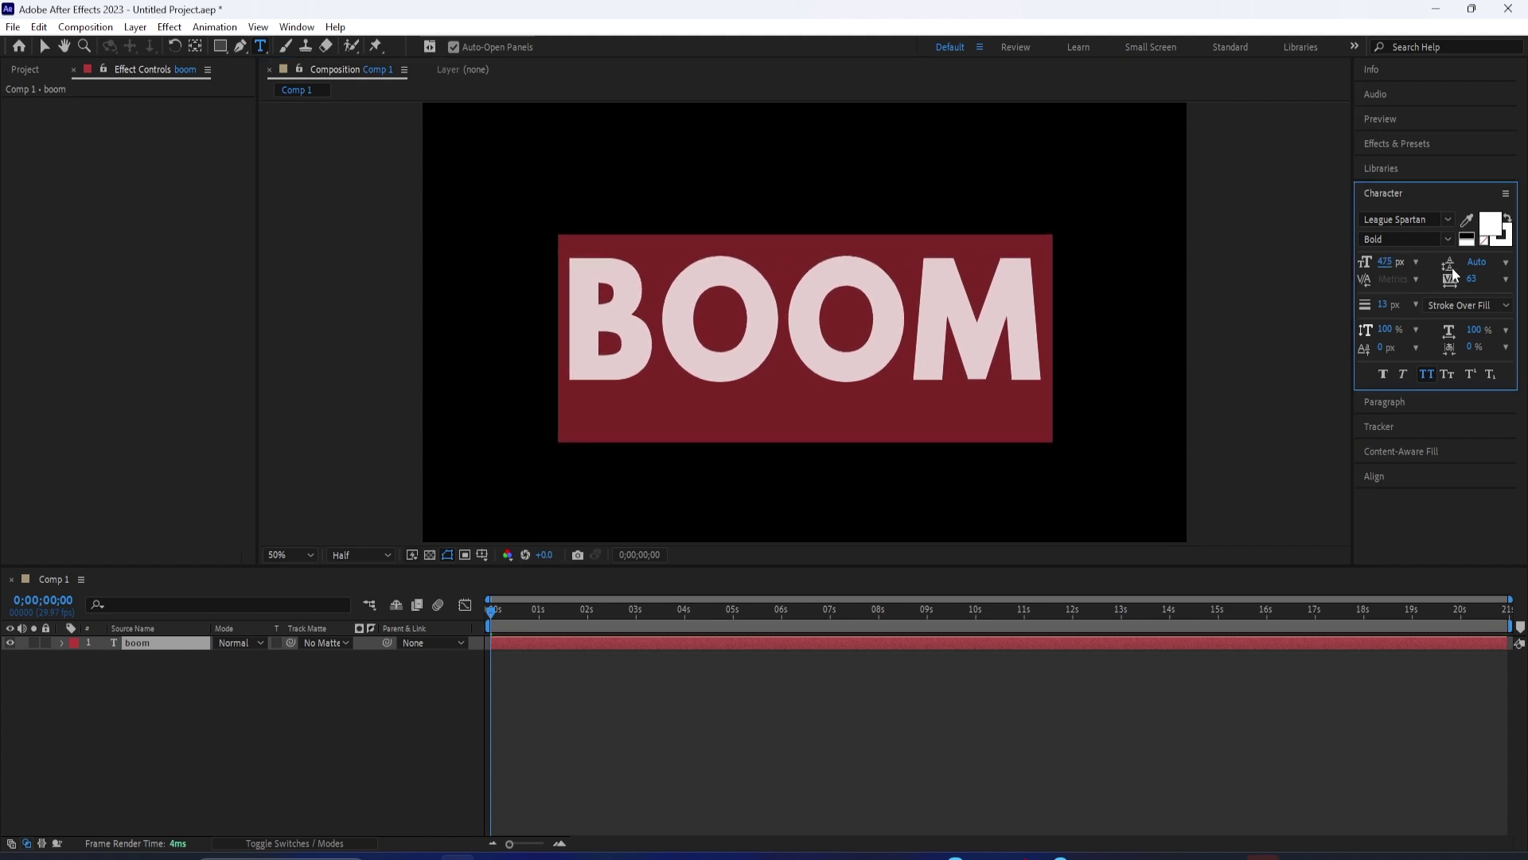
Centre BOOM in the composition and bring up the Effects & Presets panel
left_click(1377, 478)
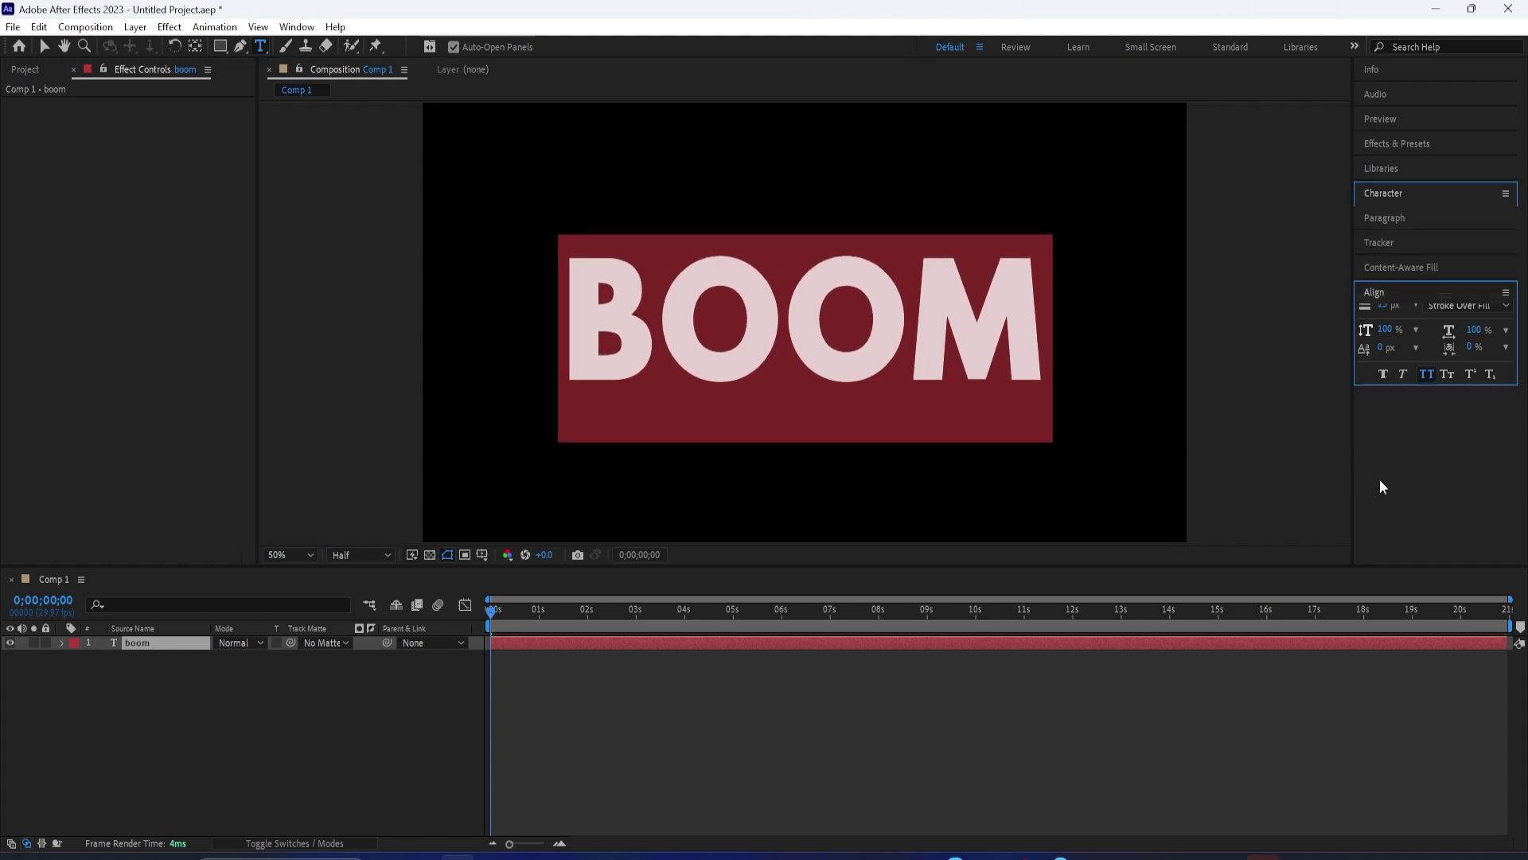
left_click(1476, 334)
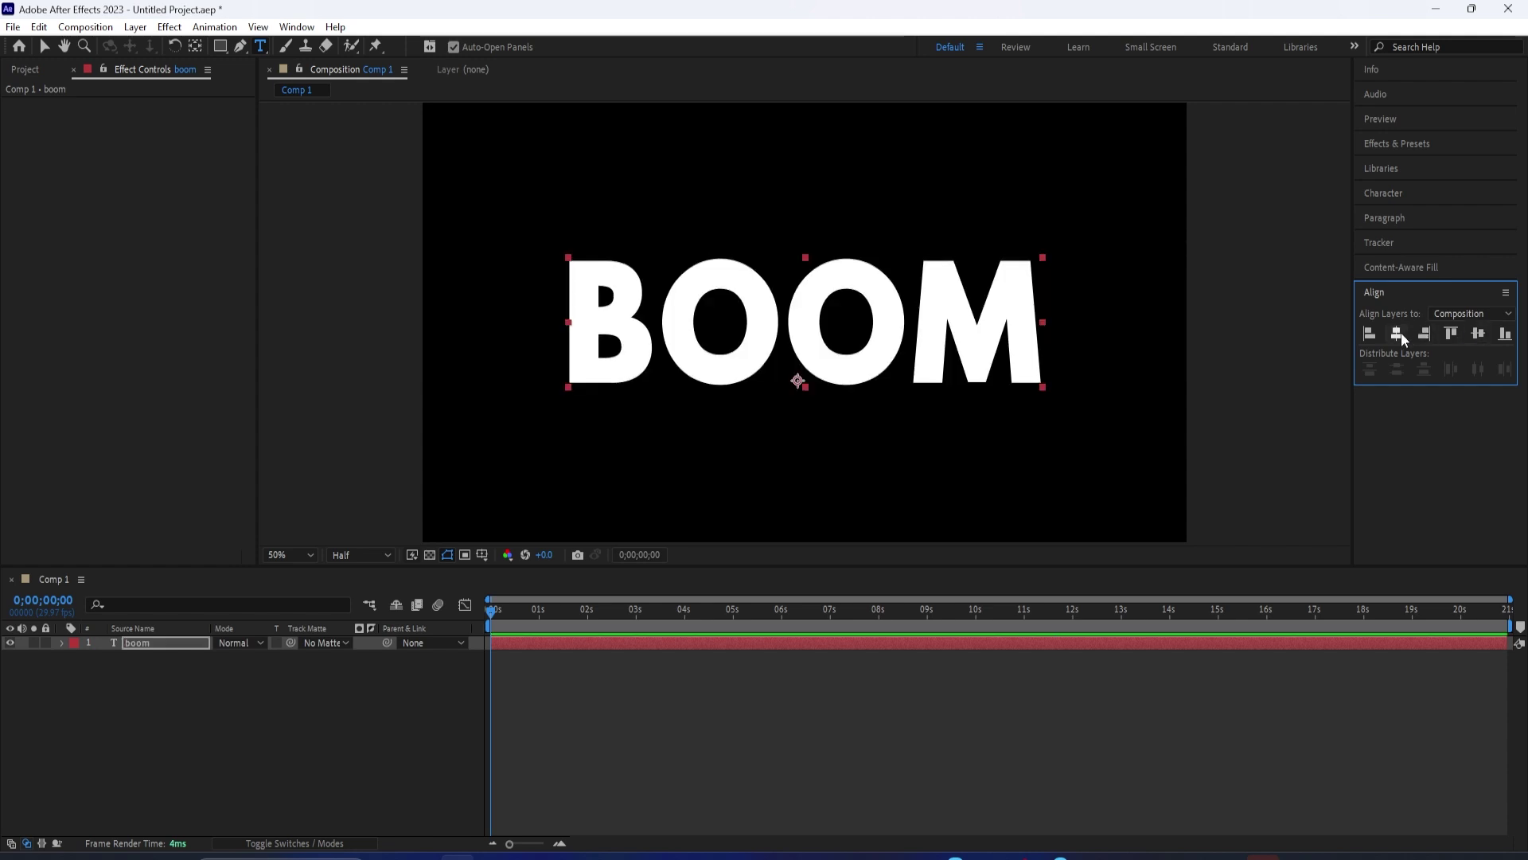
left_click(731, 307)
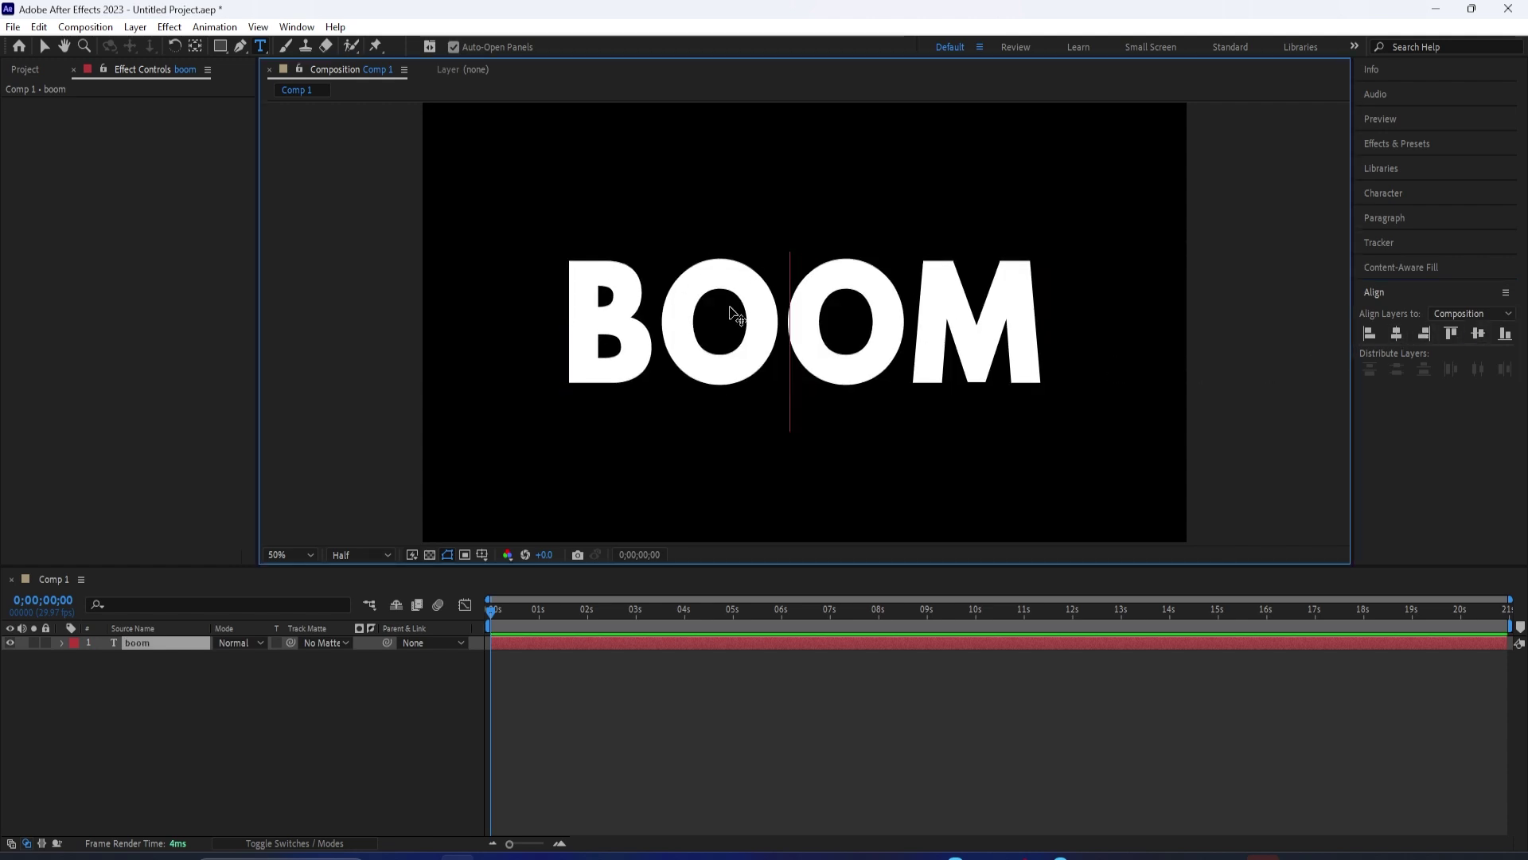
key("ctrl+a")
left_click(682, 394)
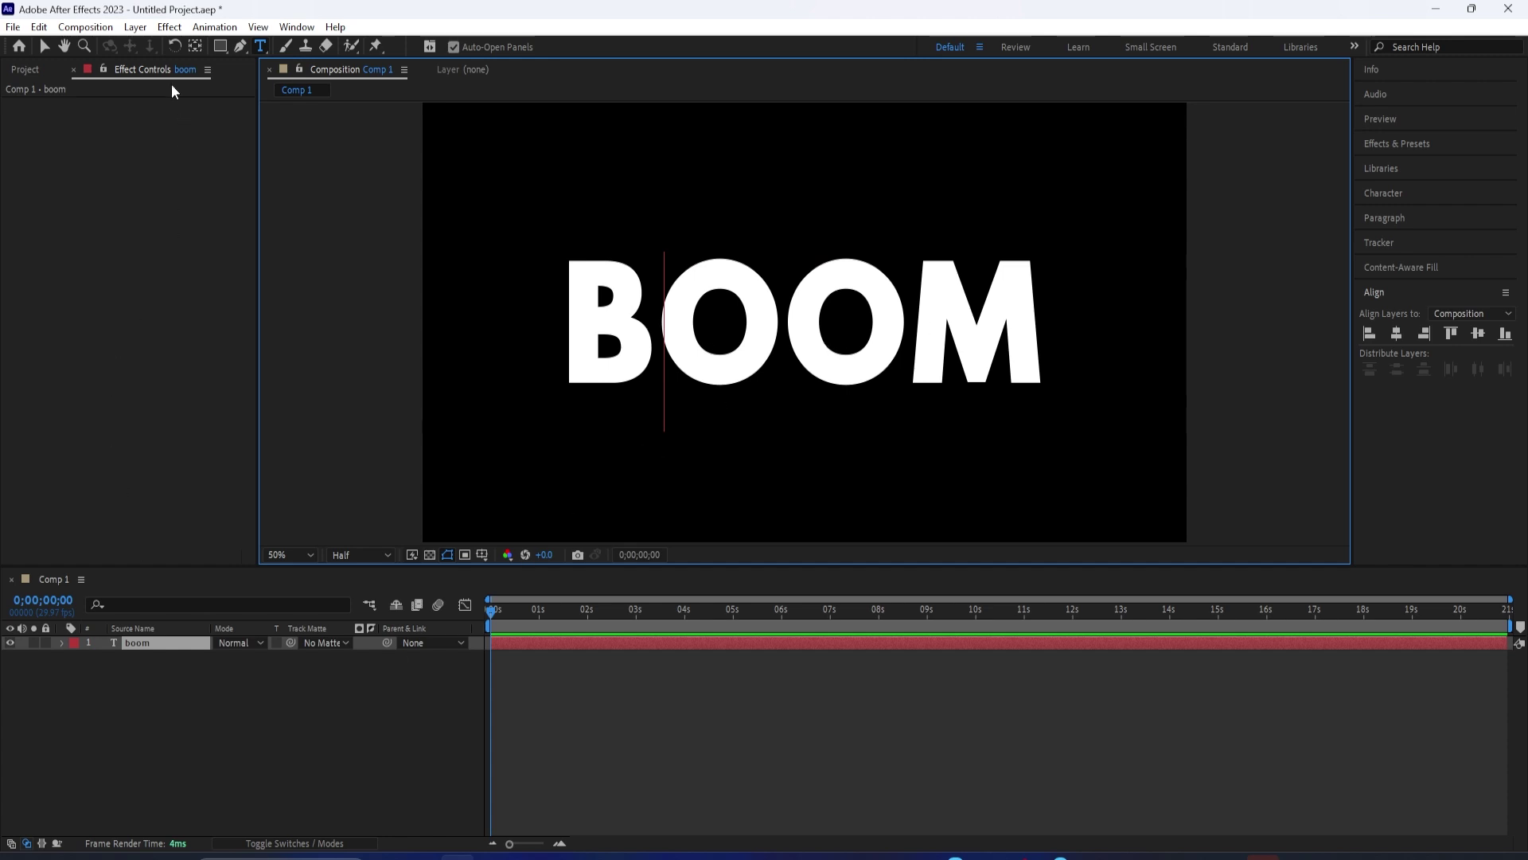
left_click(297, 27)
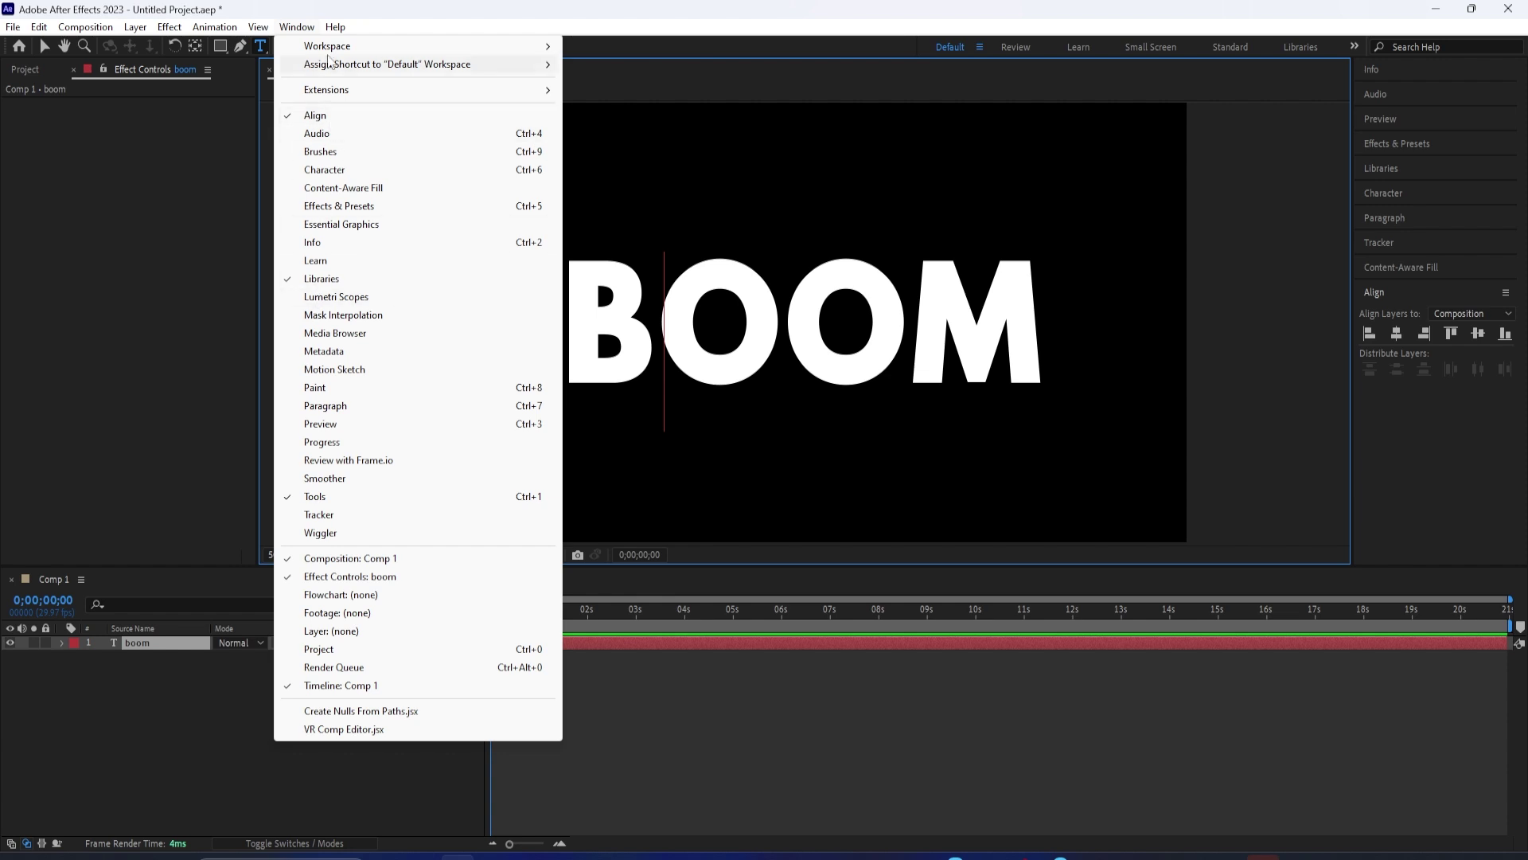
left_click(1416, 156)
Apply Shatter to the boom layer and preview its brick wireframe with force circles
left_click(1415, 145)
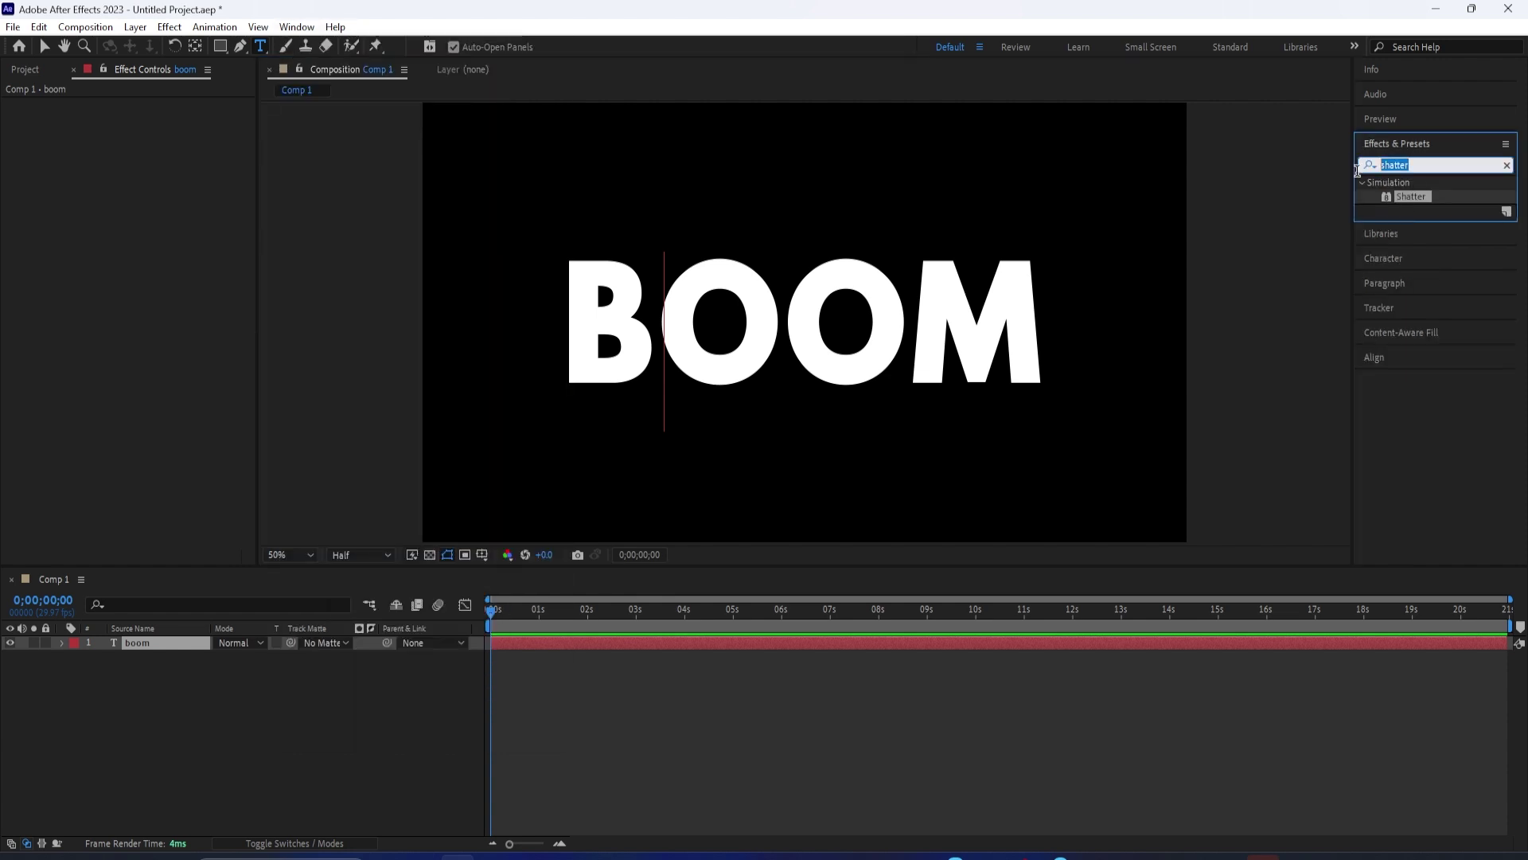
left_click_drag(1411, 198, 769, 327)
key("v")
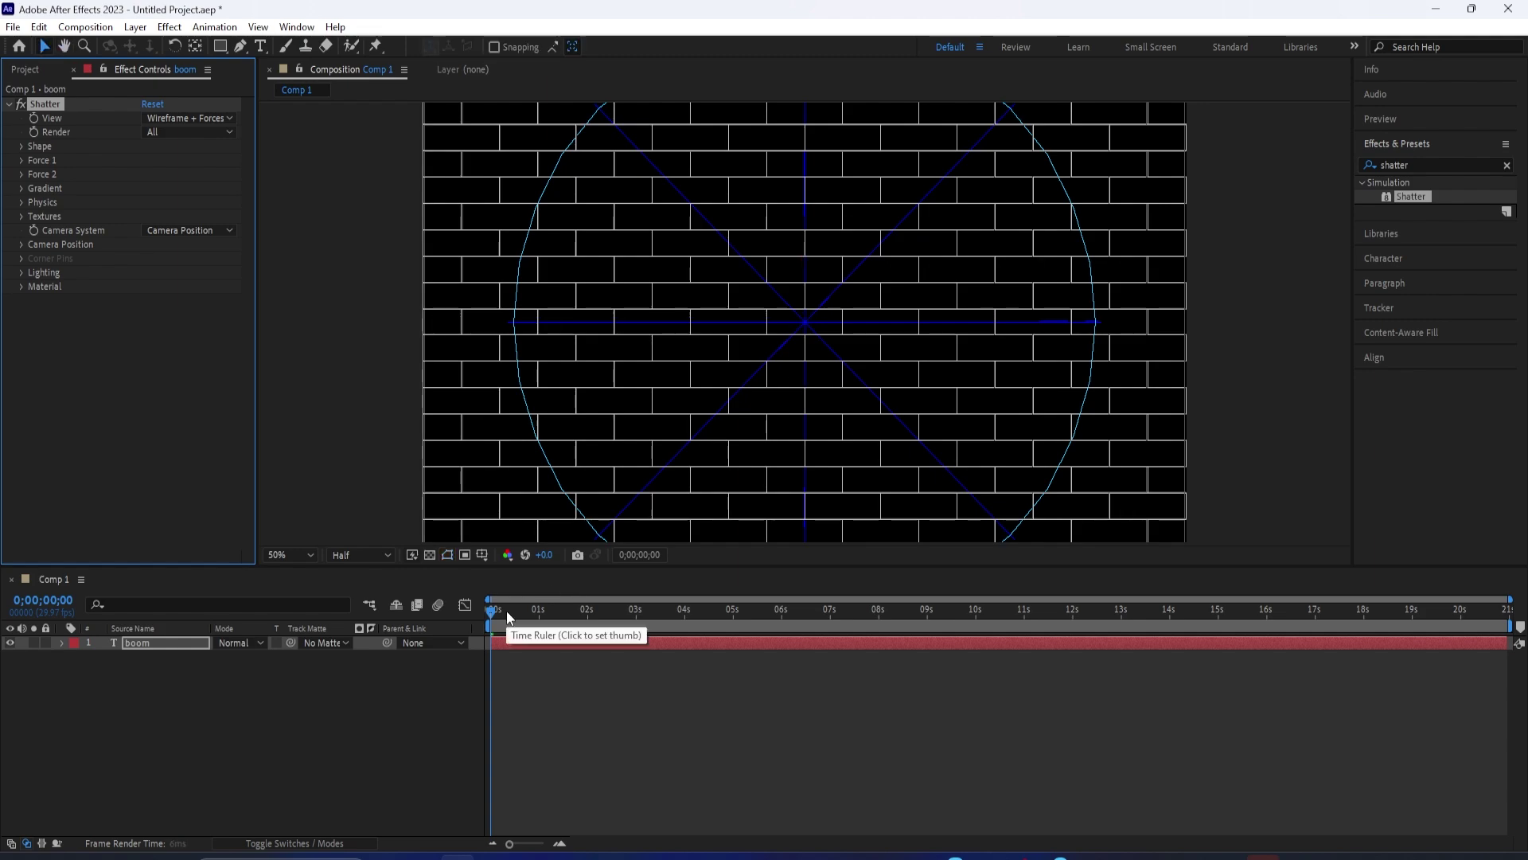
key("space")
key("space")
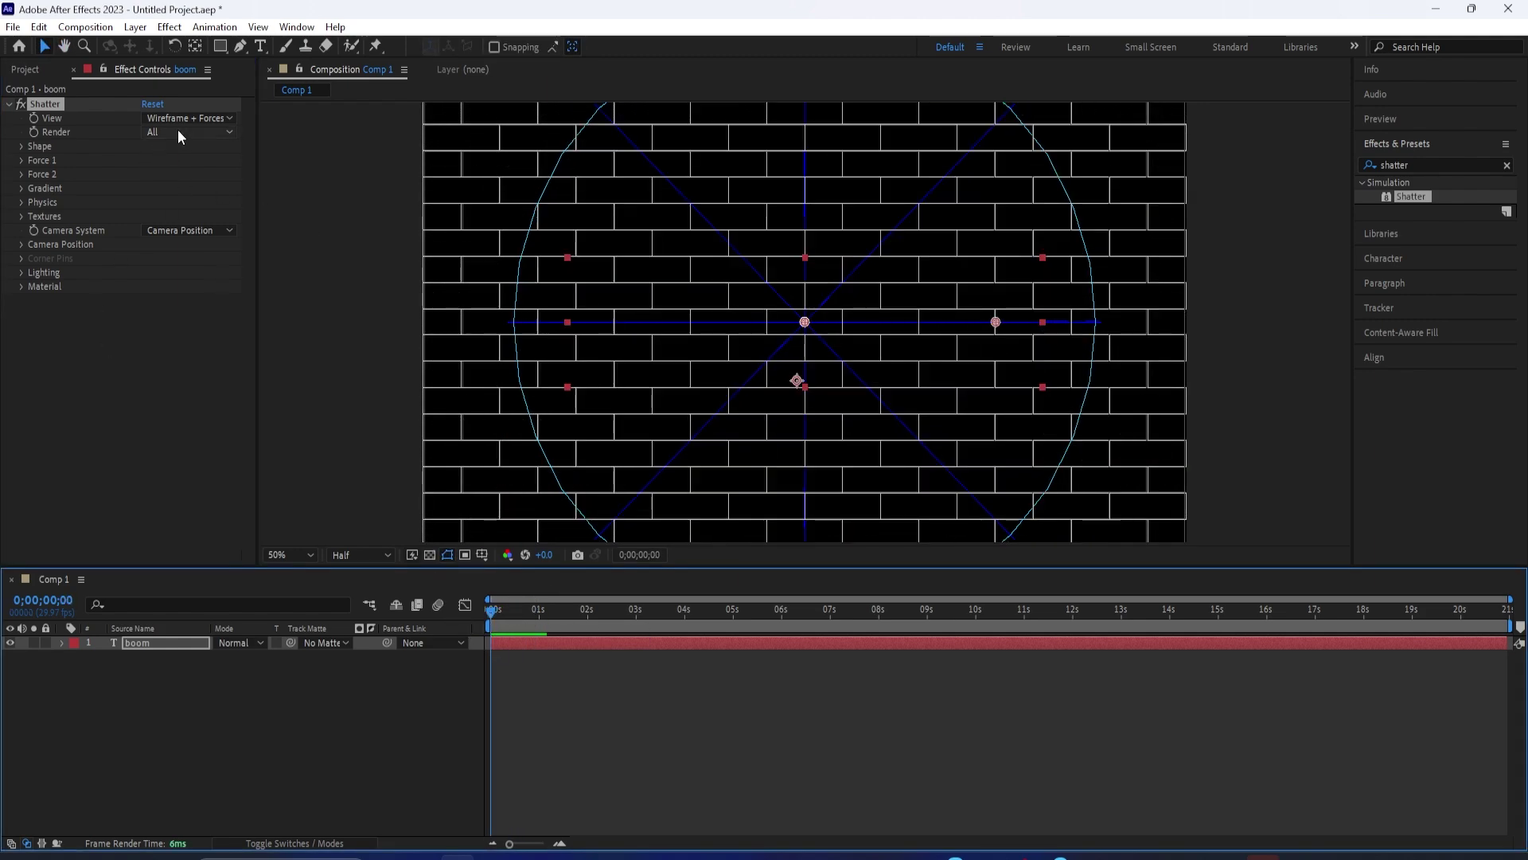
left_click(228, 120)
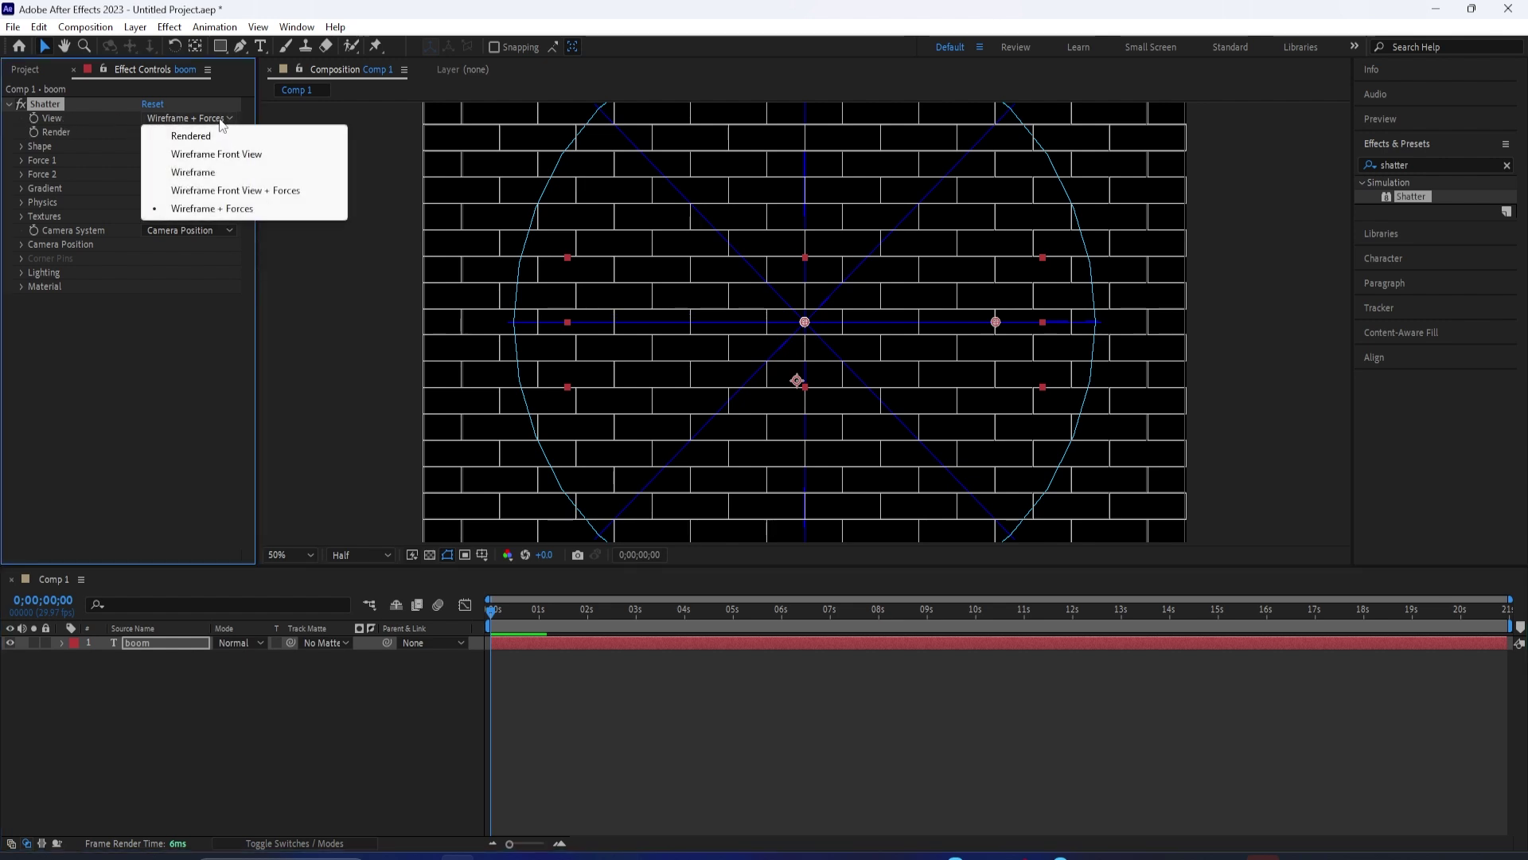
Switch Shatter's View to Rendered and preview BOOM breaking into shaded white shards
left_click(227, 210)
left_click_drag(583, 609, 515, 617)
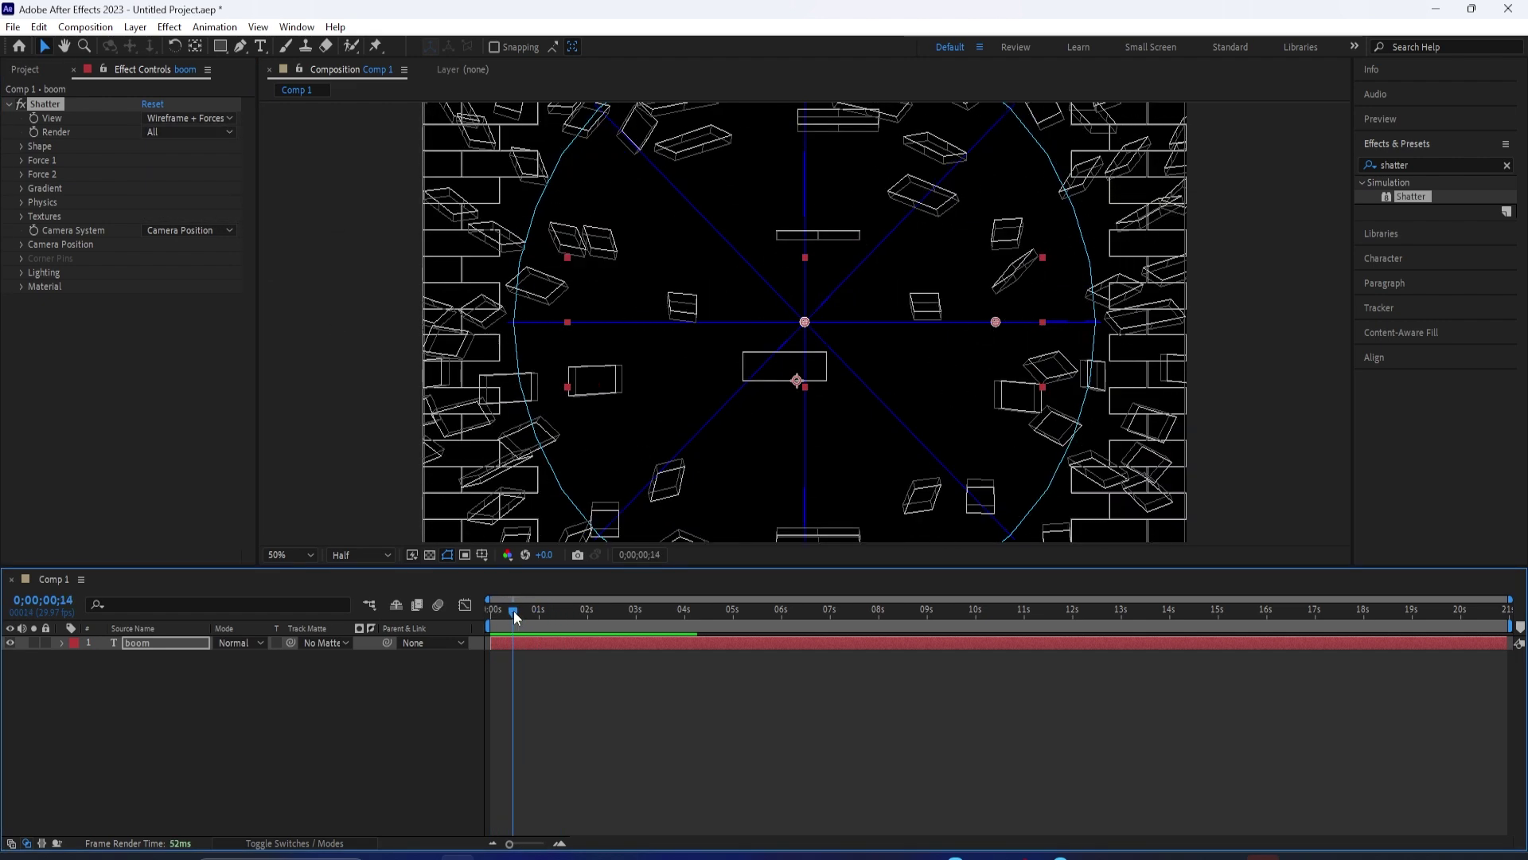
left_click(175, 123)
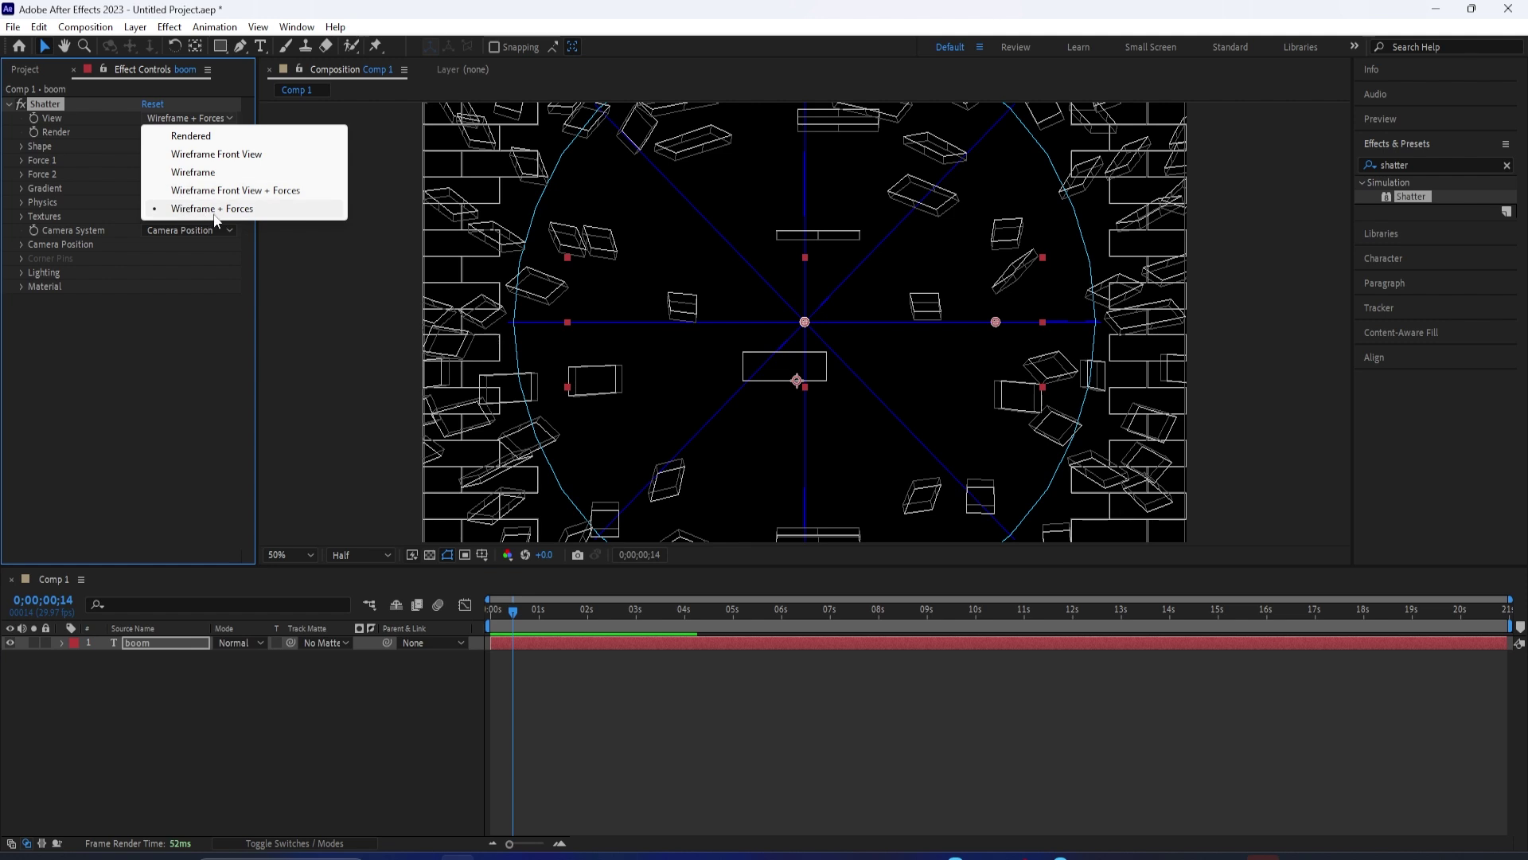
left_click(191, 138)
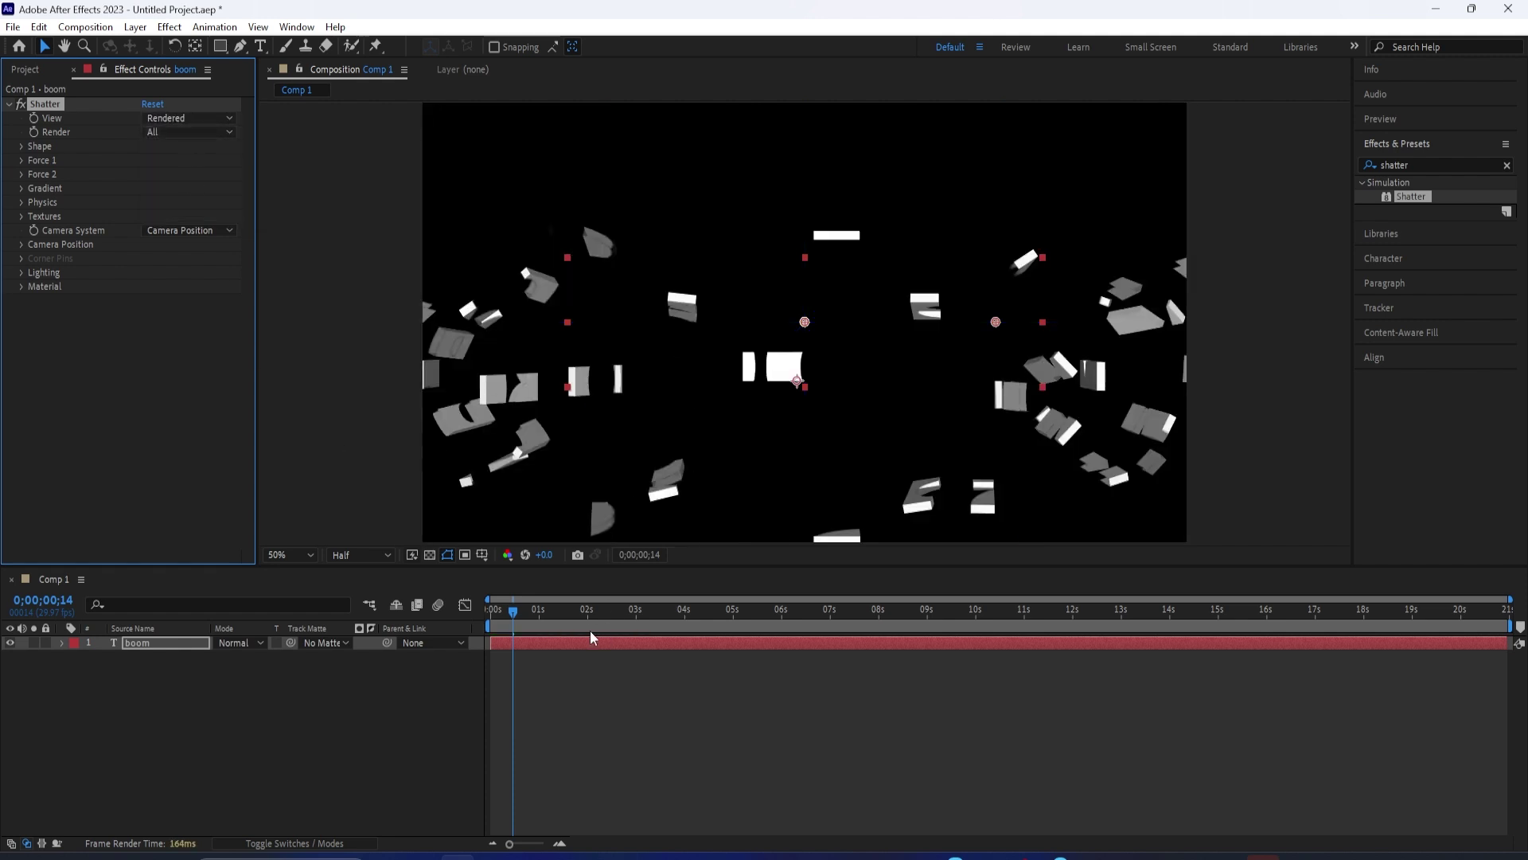
mouse_move(504, 613)
left_mouse_down()
mouse_move(529, 613)
mouse_move(470, 614)
mouse_move(525, 611)
mouse_move(490, 613)
left_mouse_up()
key("space")
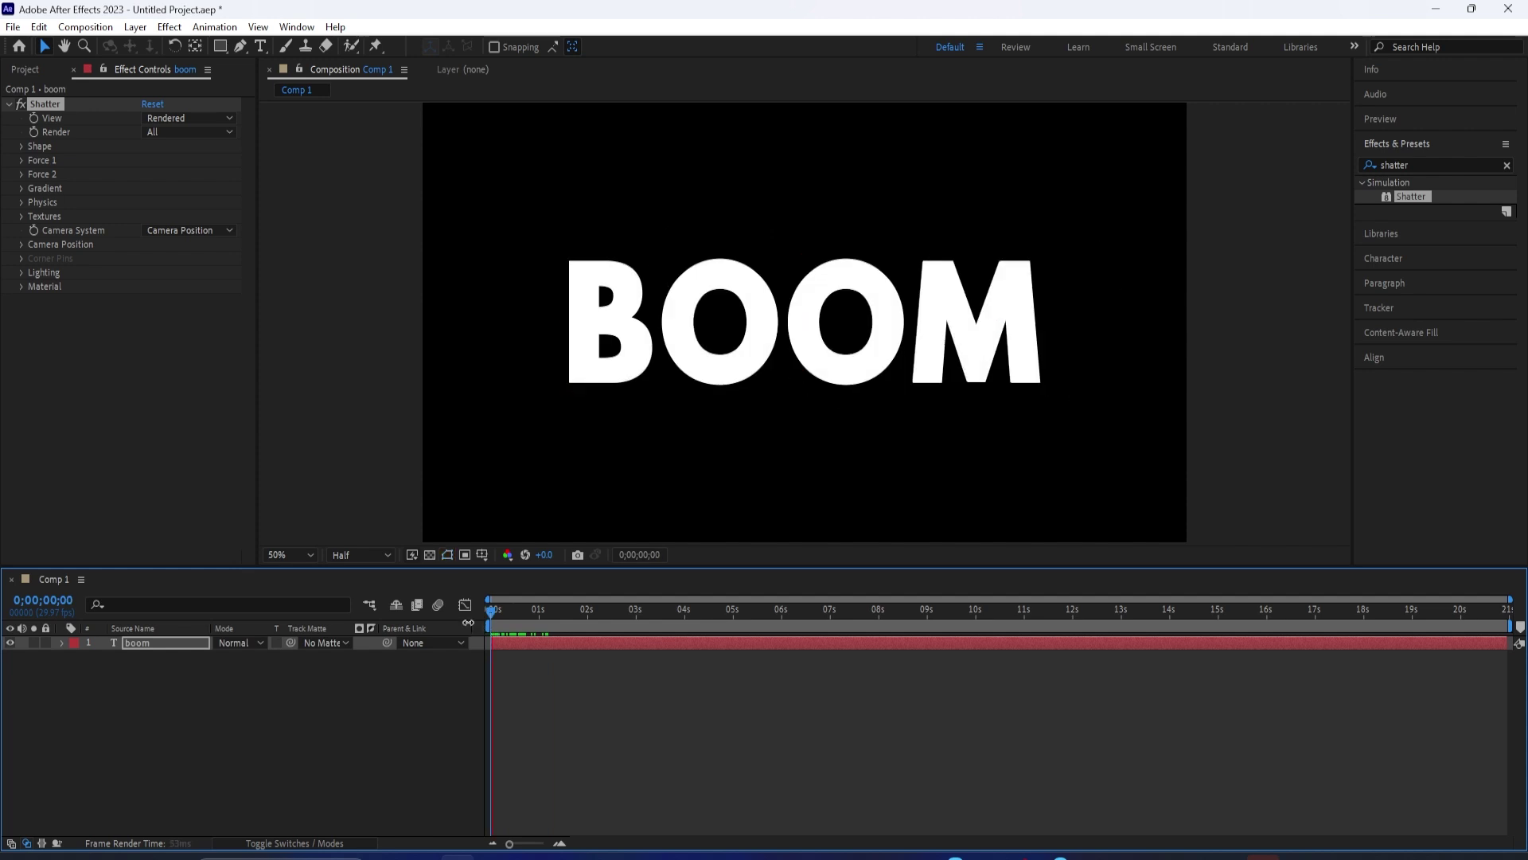
key("space")
Rewind to a nearly intact BOOM frame and try the Chevrons shatter pattern
left_click(505, 619)
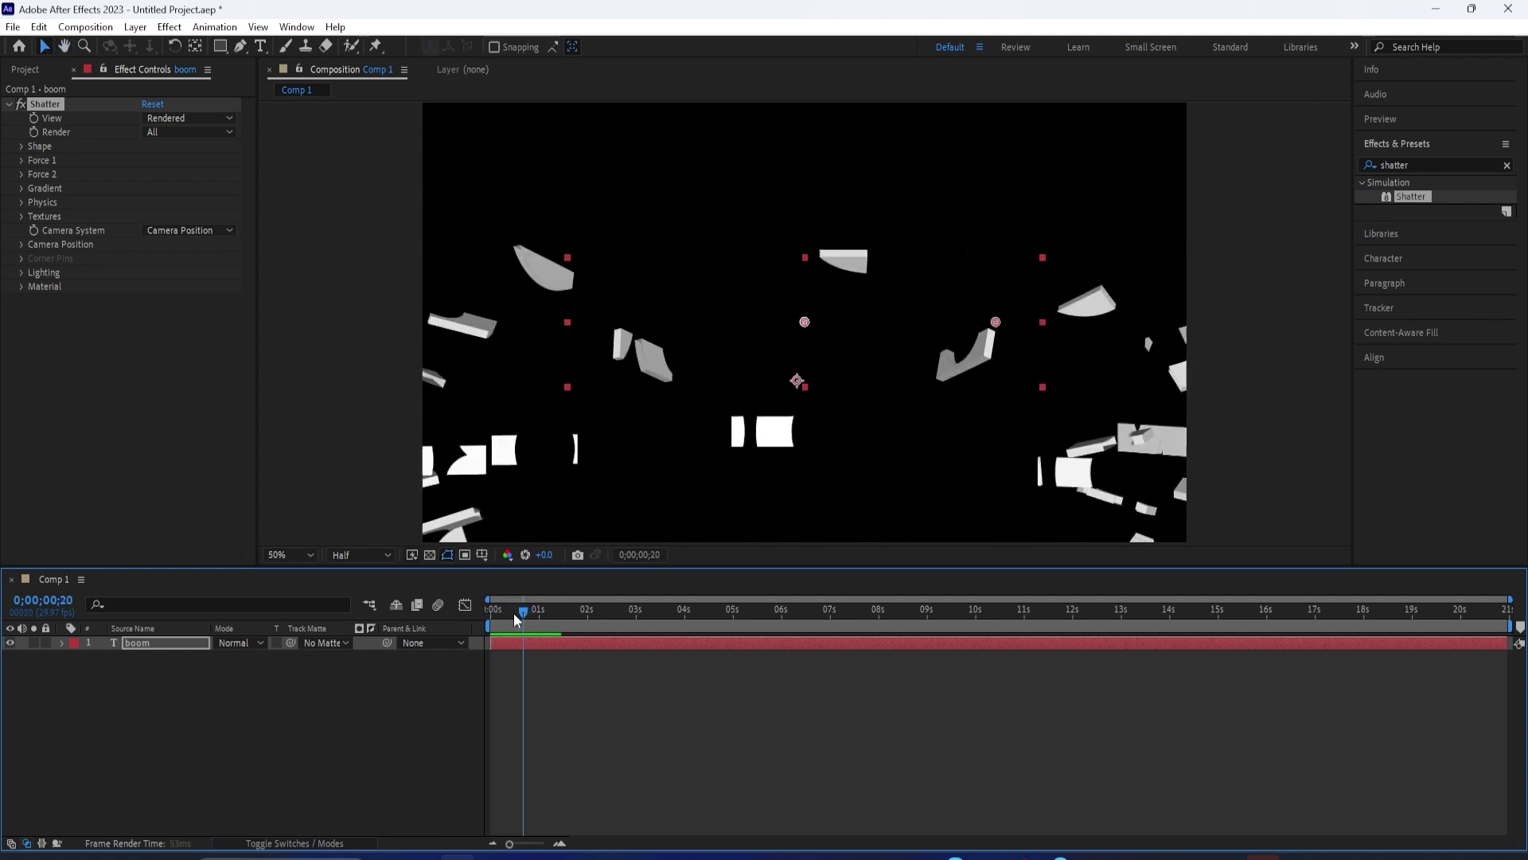
left_click_drag(505, 625, 491, 633)
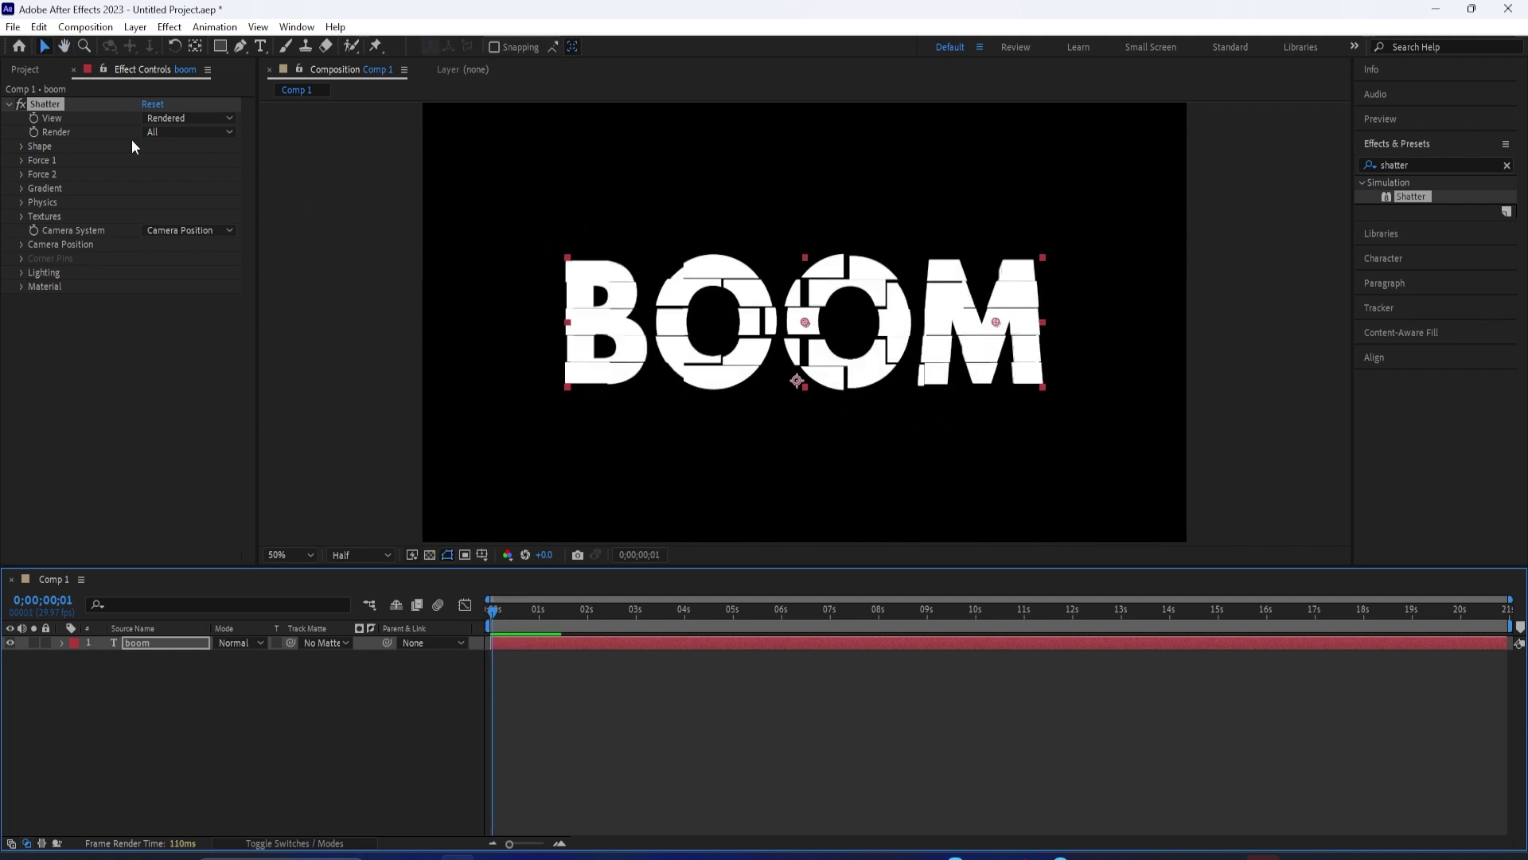
left_click(23, 148)
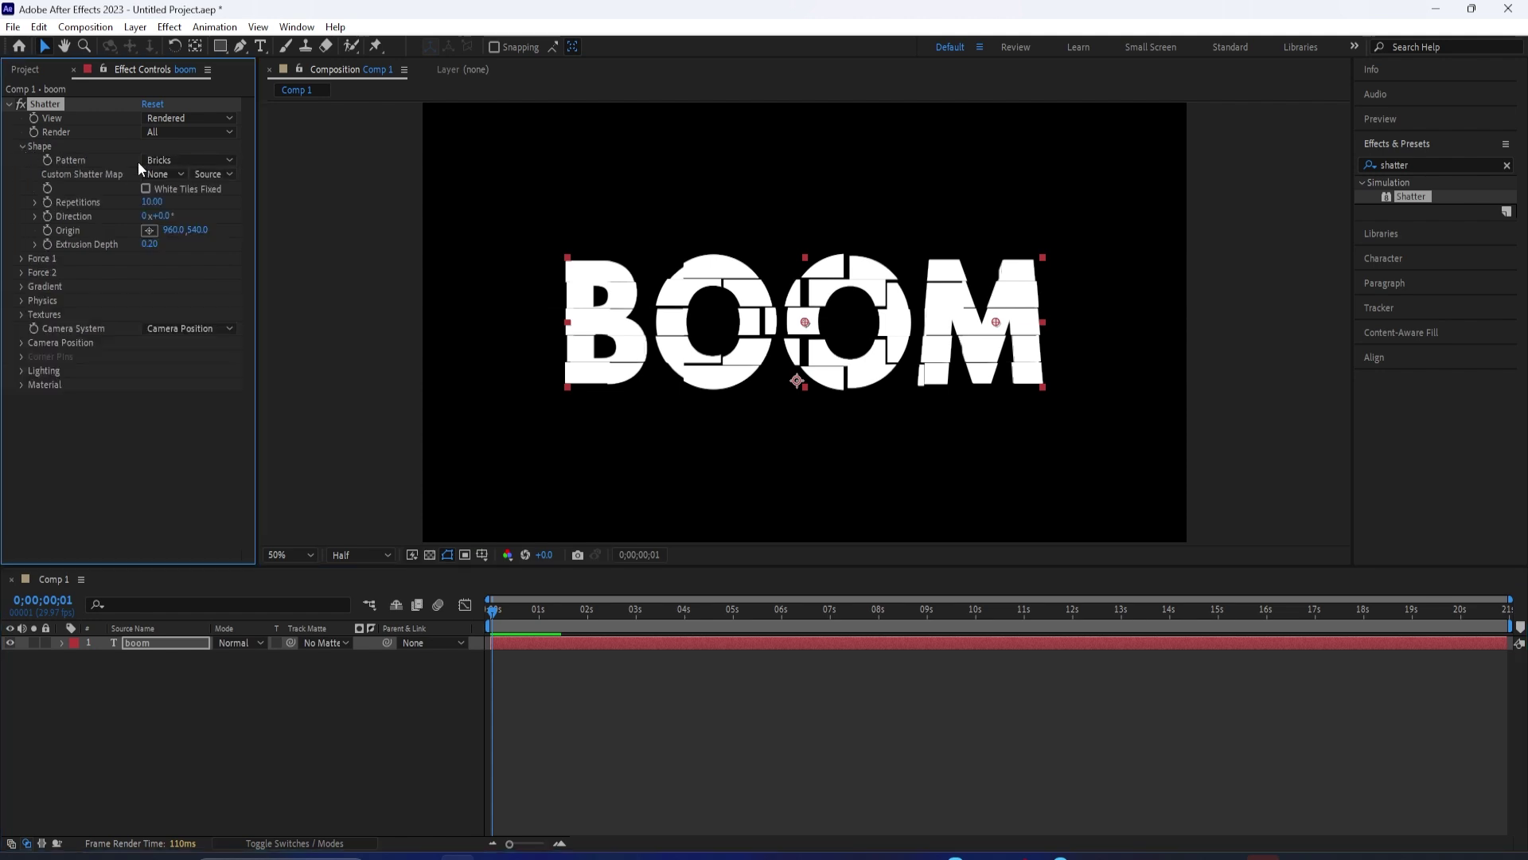
left_click(162, 162)
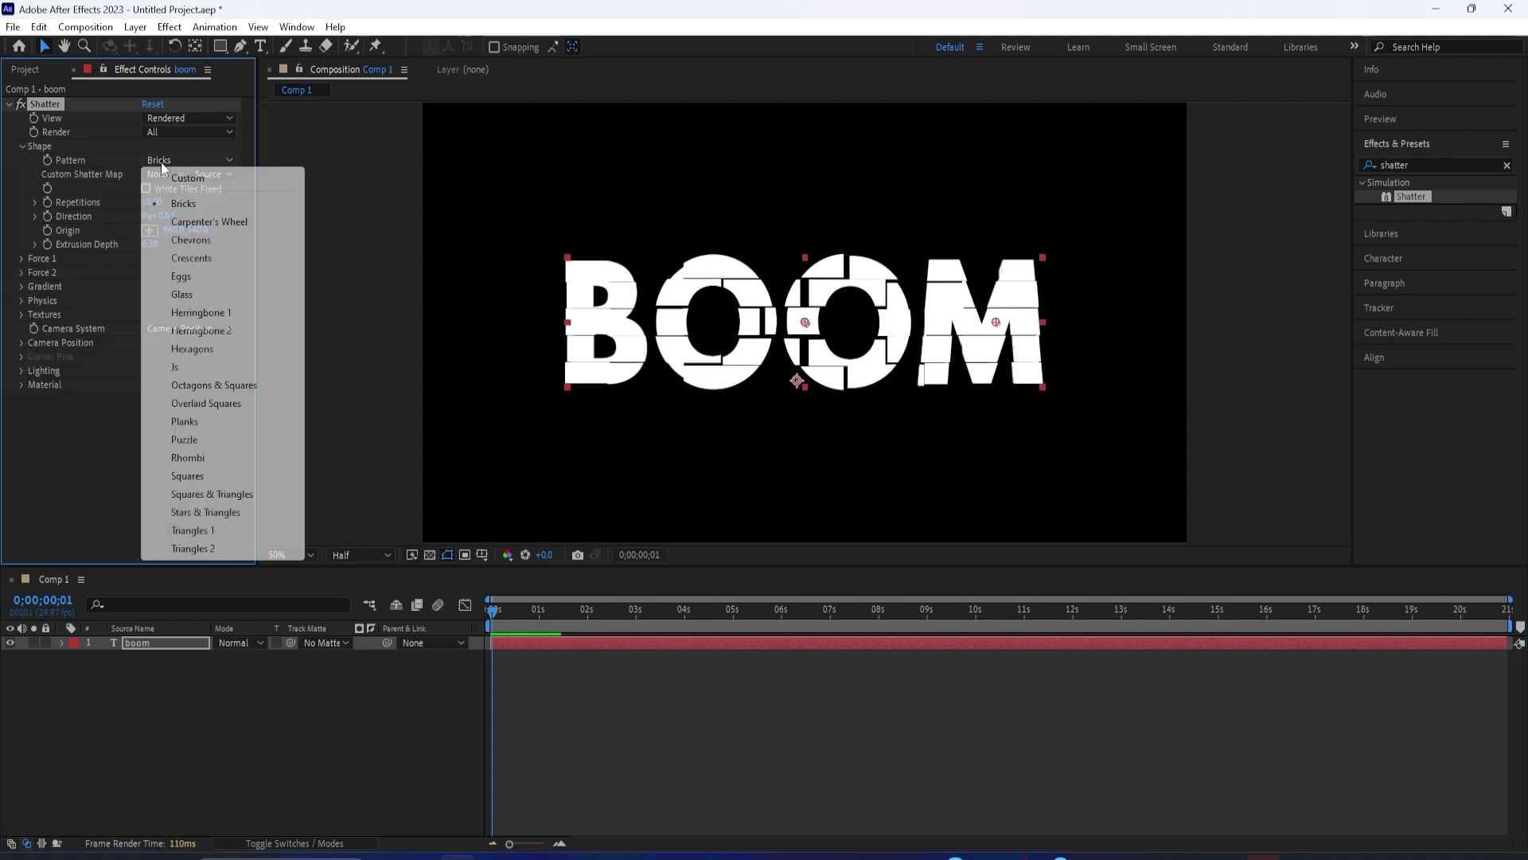
left_click(191, 240)
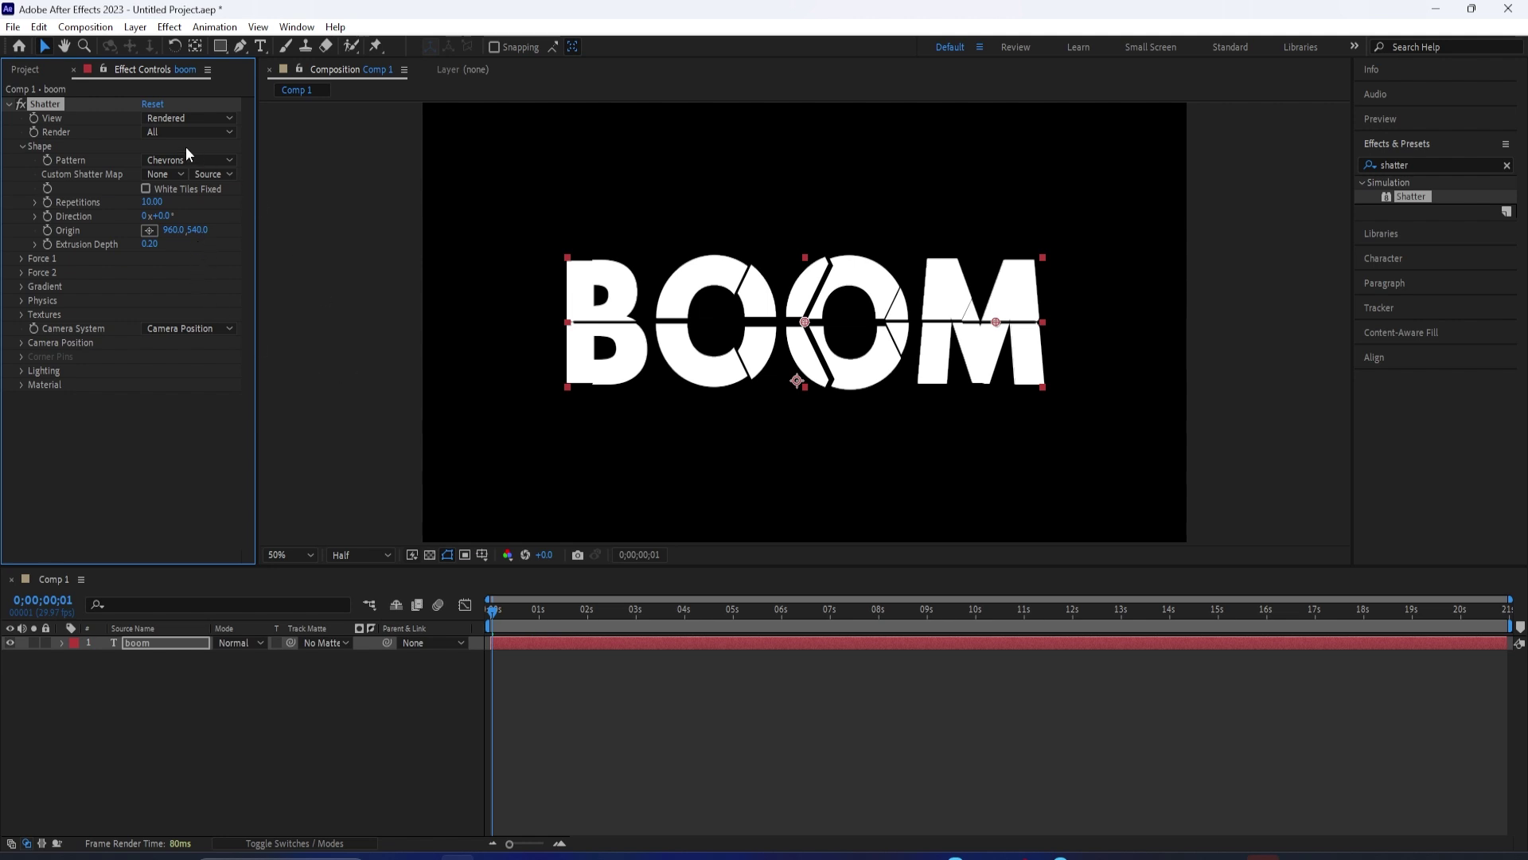
Return to the Wireframe + Forces view and try Puzzle before settling on Glass
left_click(177, 119)
left_click(211, 217)
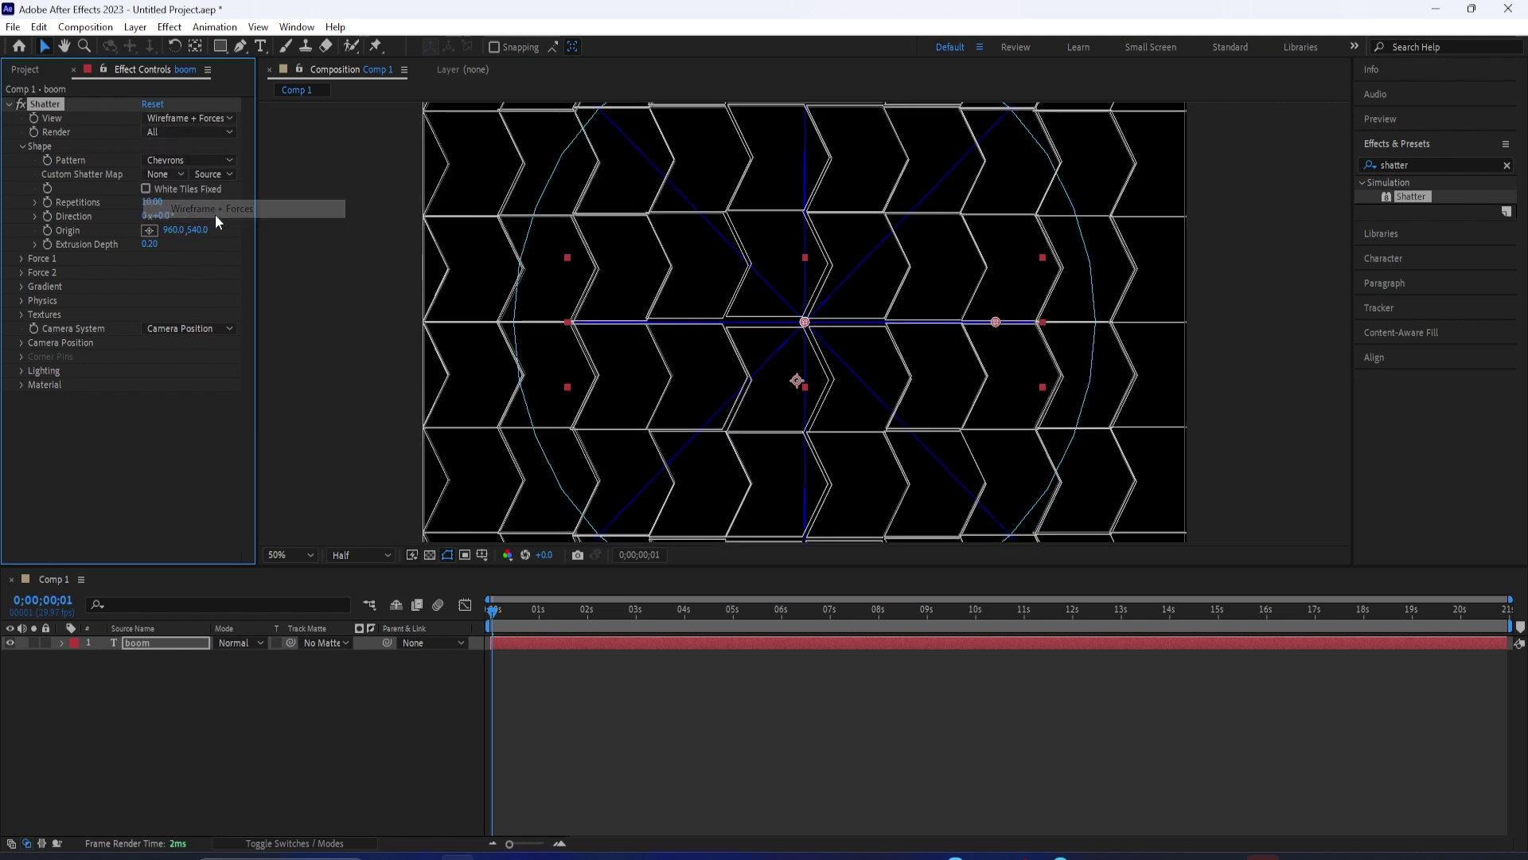
left_click(159, 160)
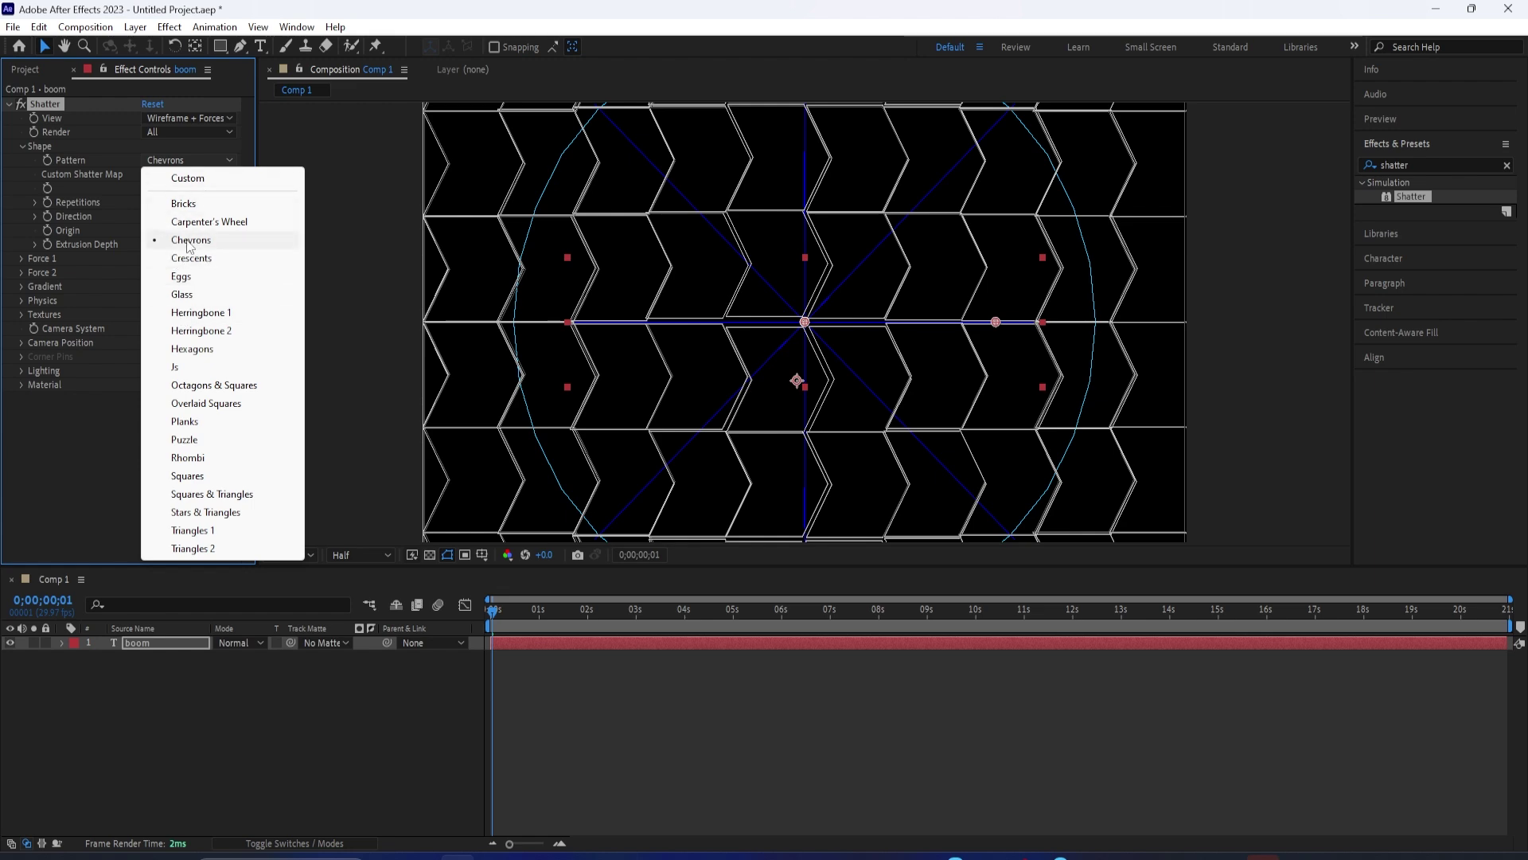
left_click(186, 440)
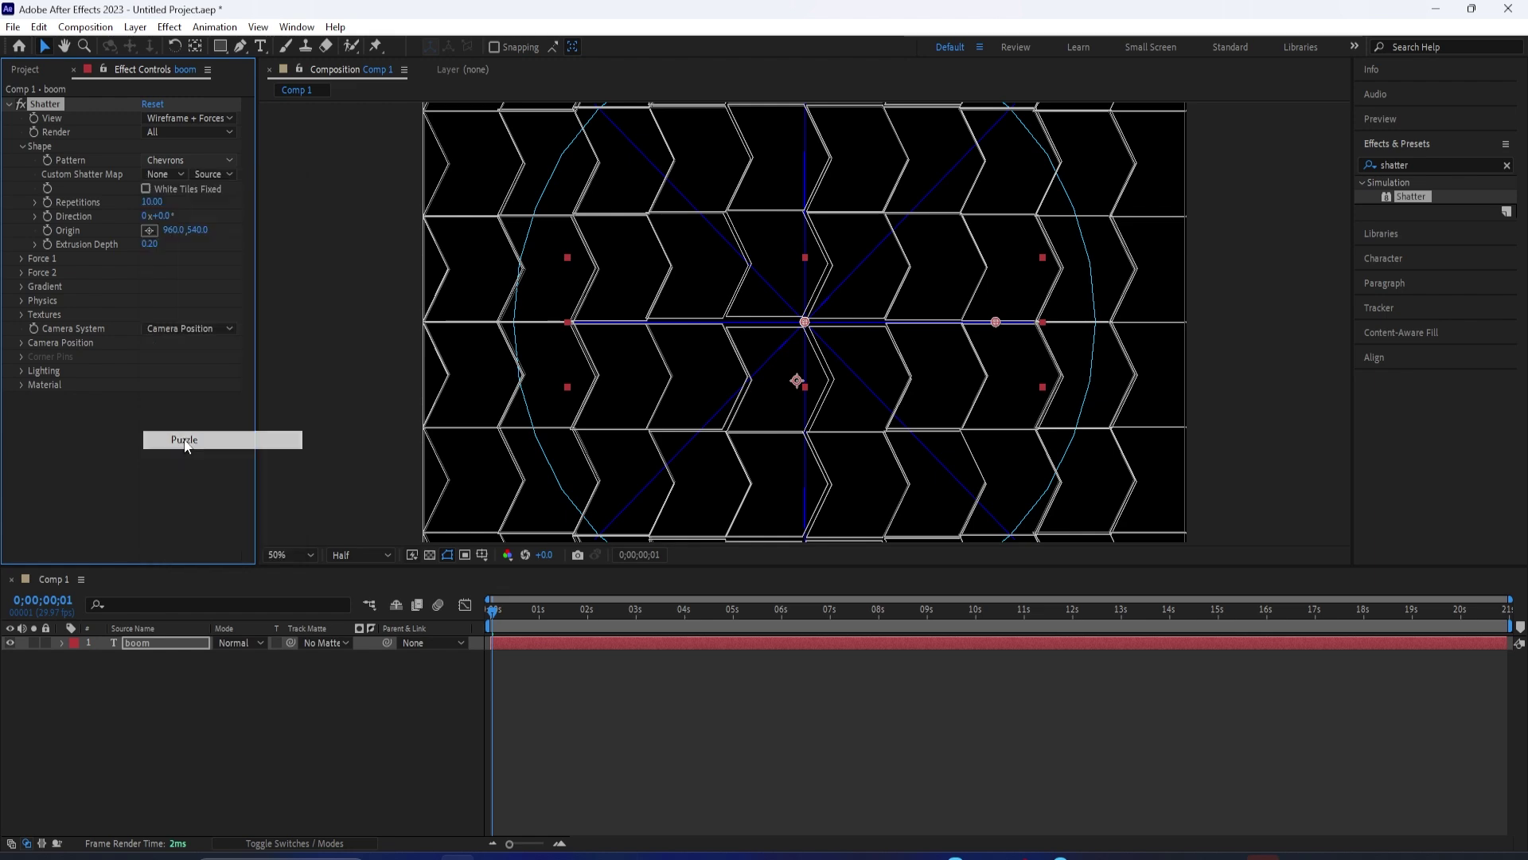
left_click(159, 159)
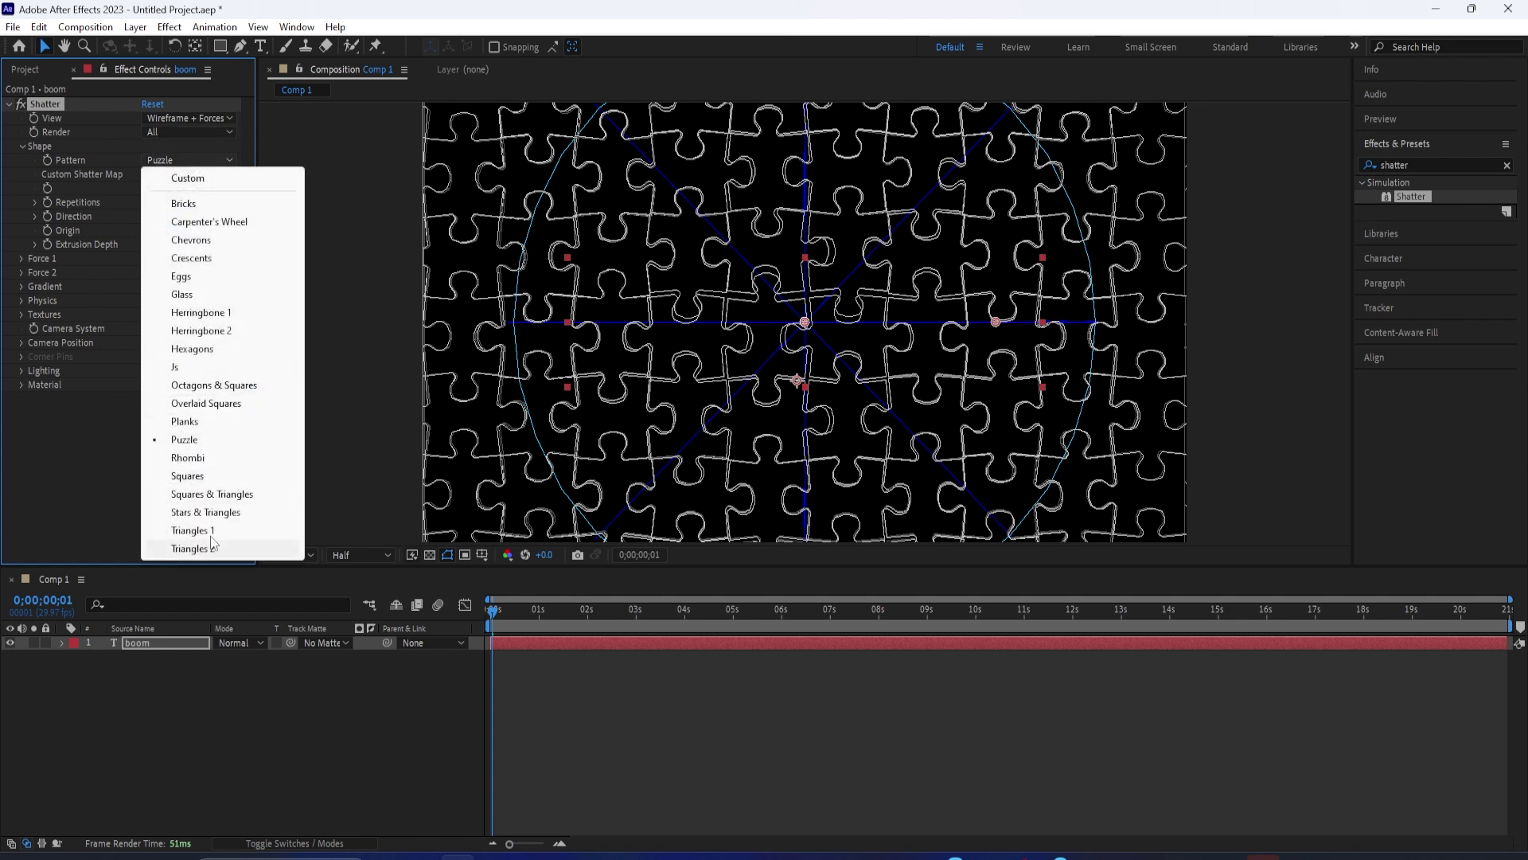
left_click(182, 294)
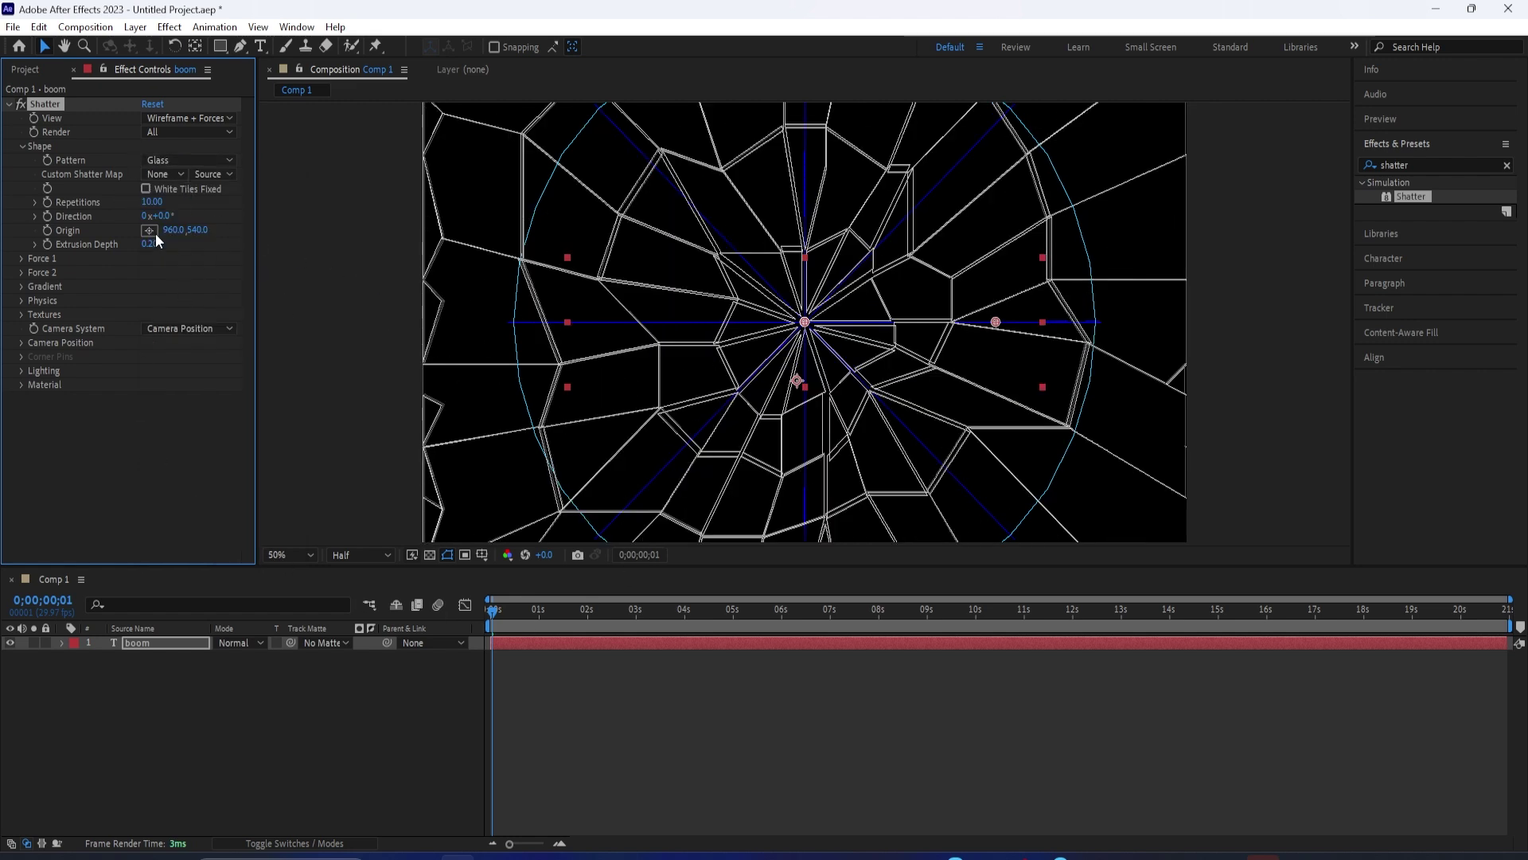
left_click(203, 174)
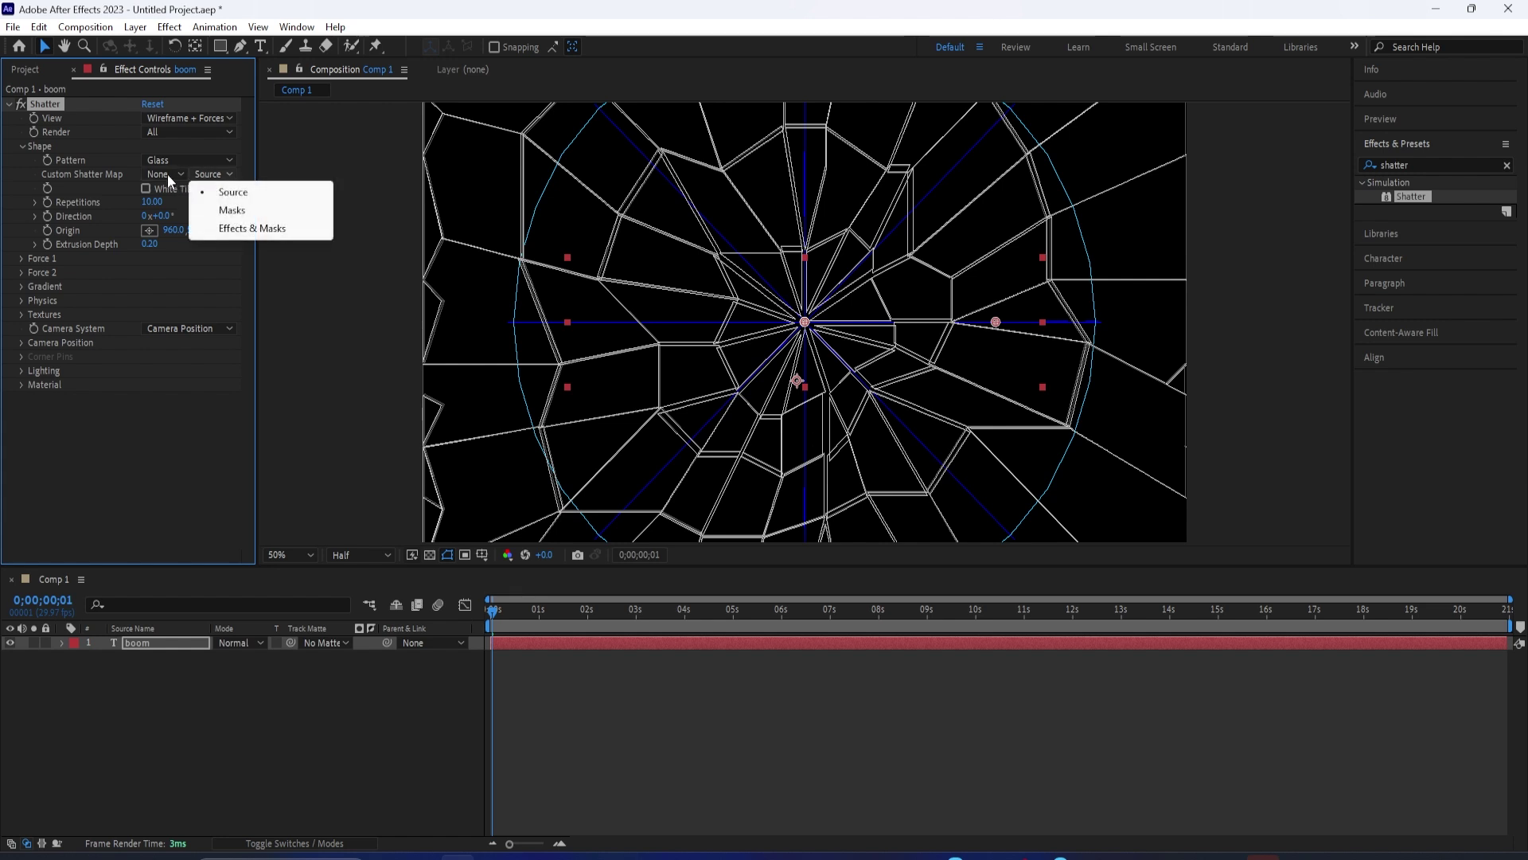
Keep Custom Shatter Map at None and set Repetitions 23, Origin 889,540, Extrusion Depth 0.69
left_click(172, 176)
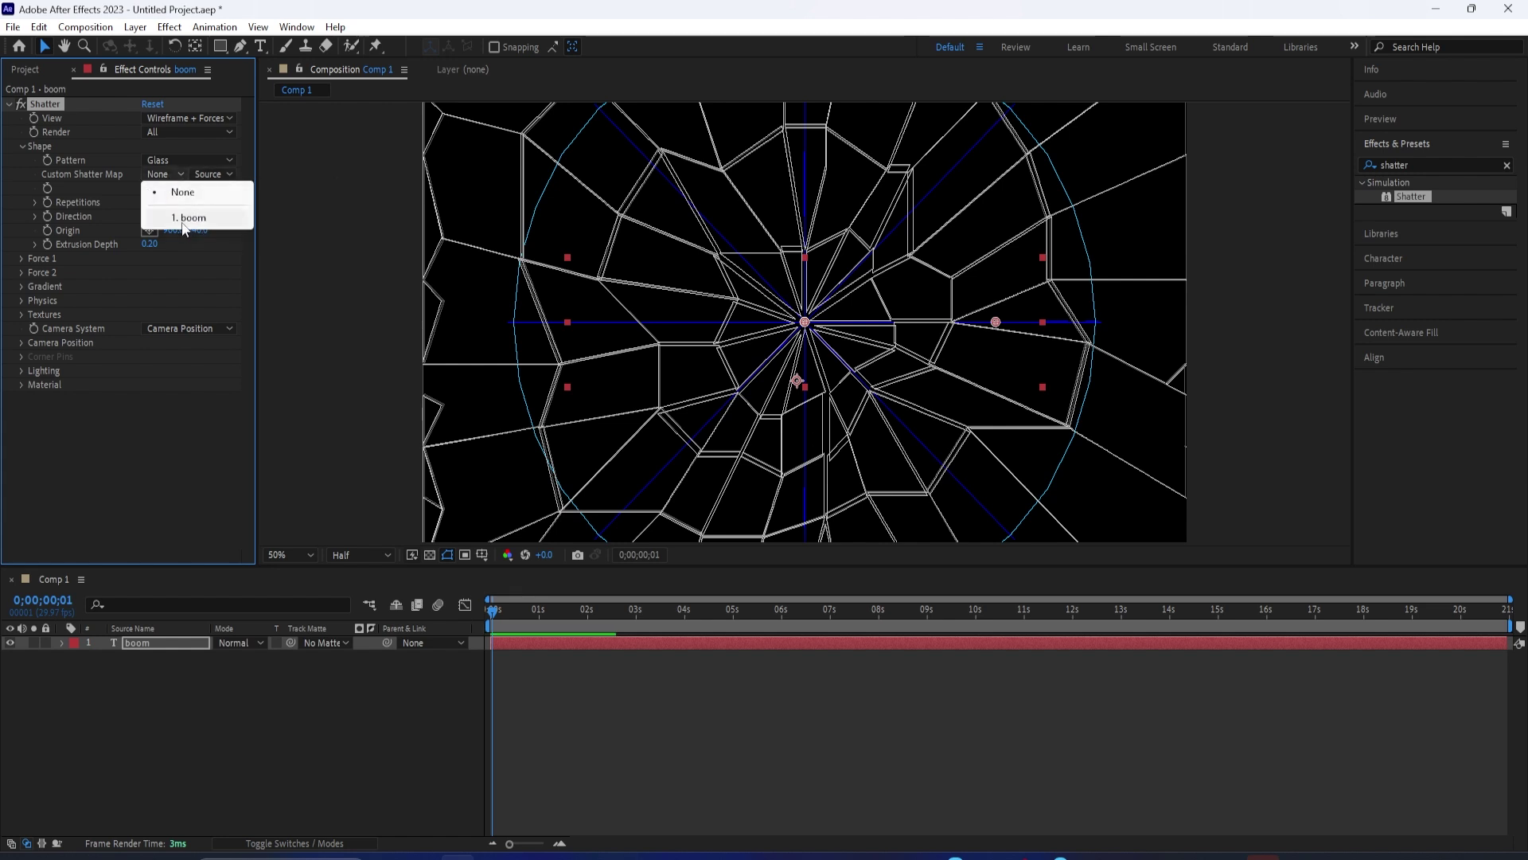
left_click(175, 177)
left_click(177, 178)
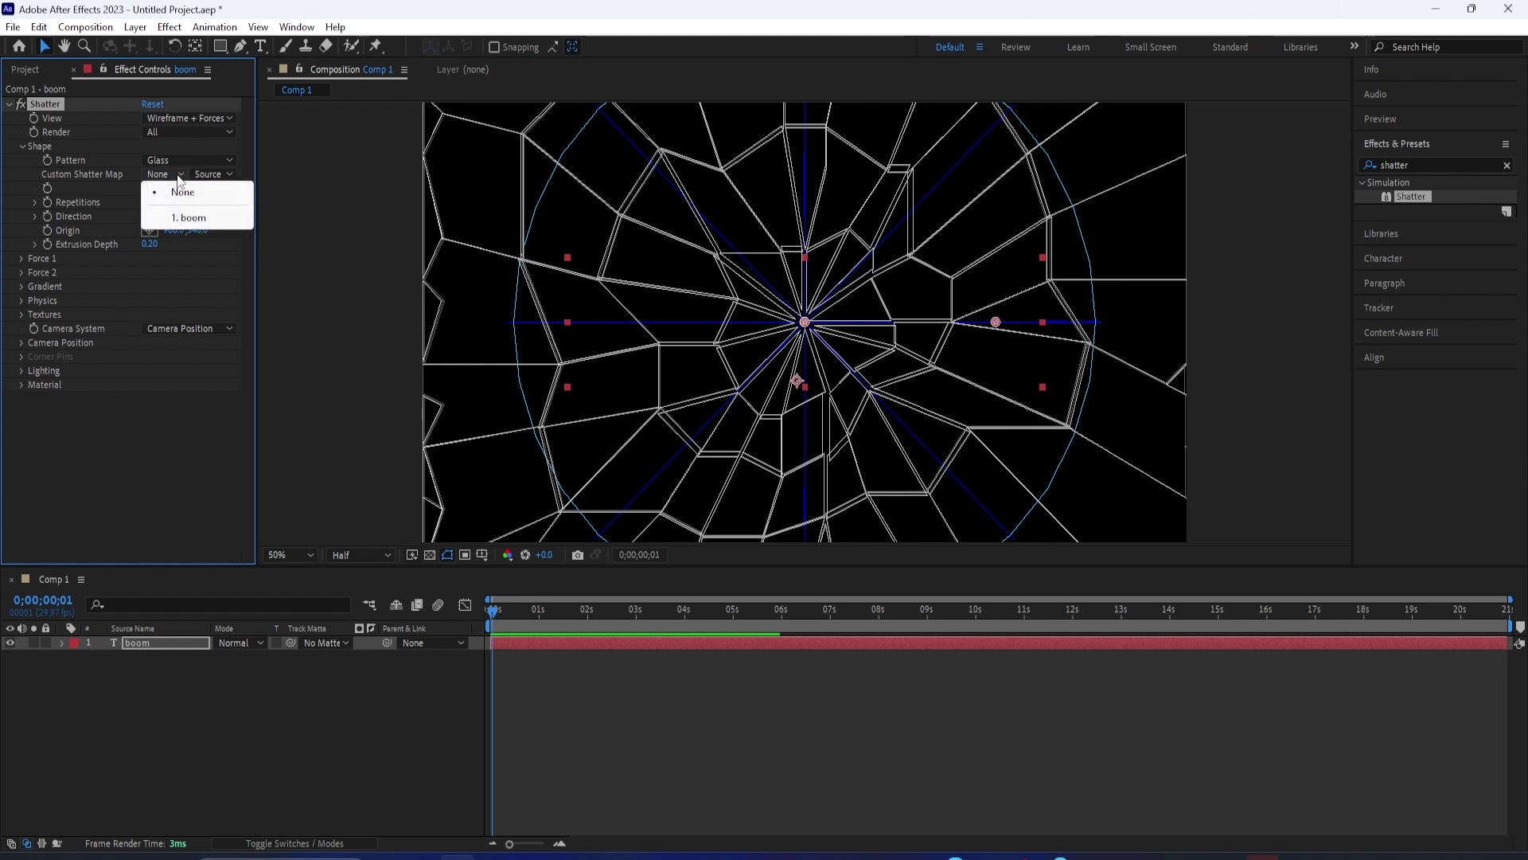
left_click(186, 195)
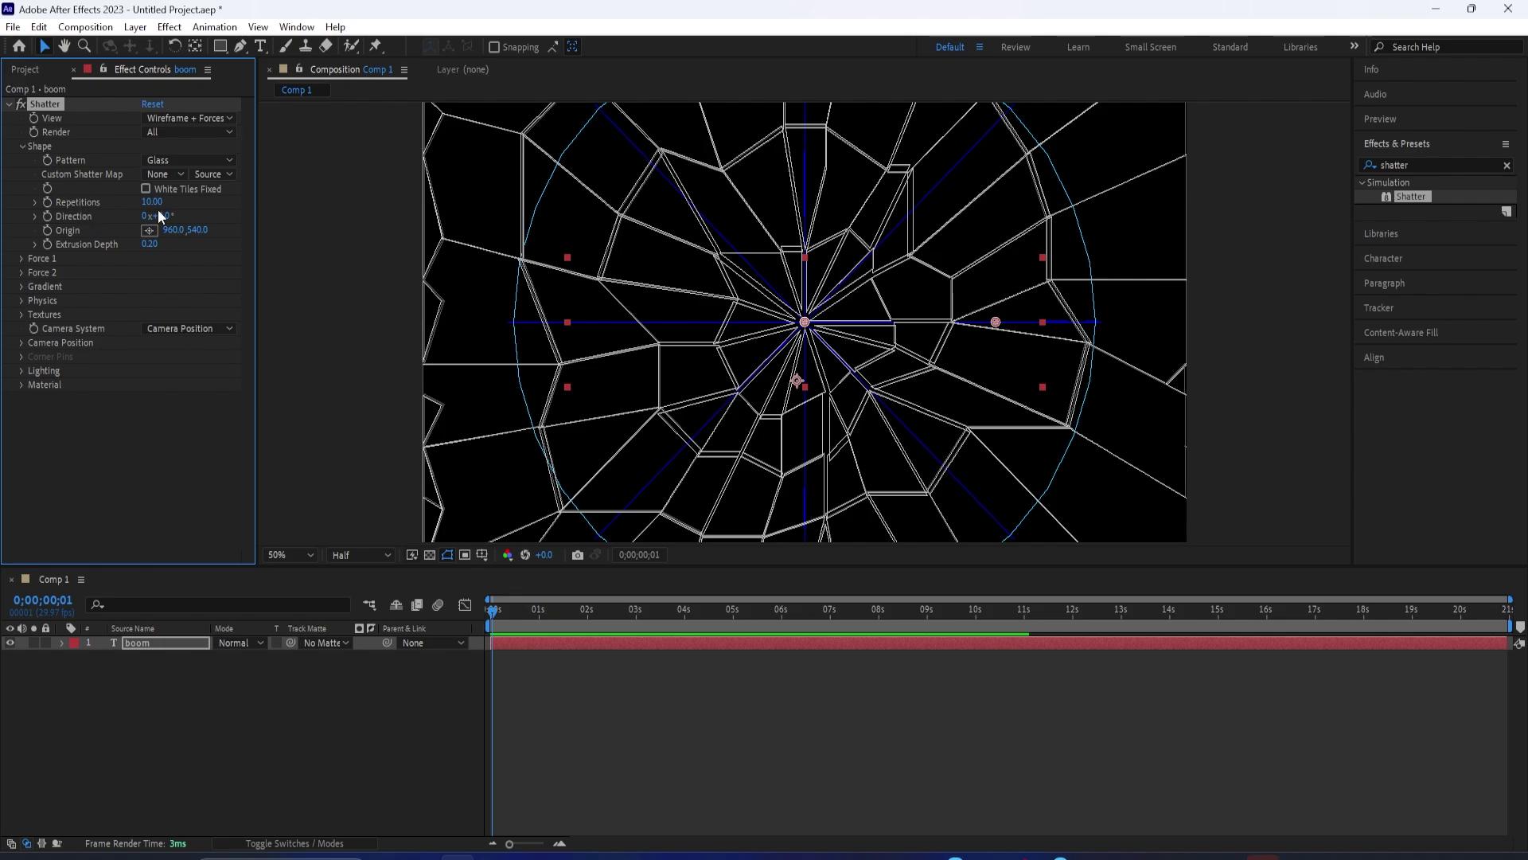
left_click_drag(151, 202, 301, 248)
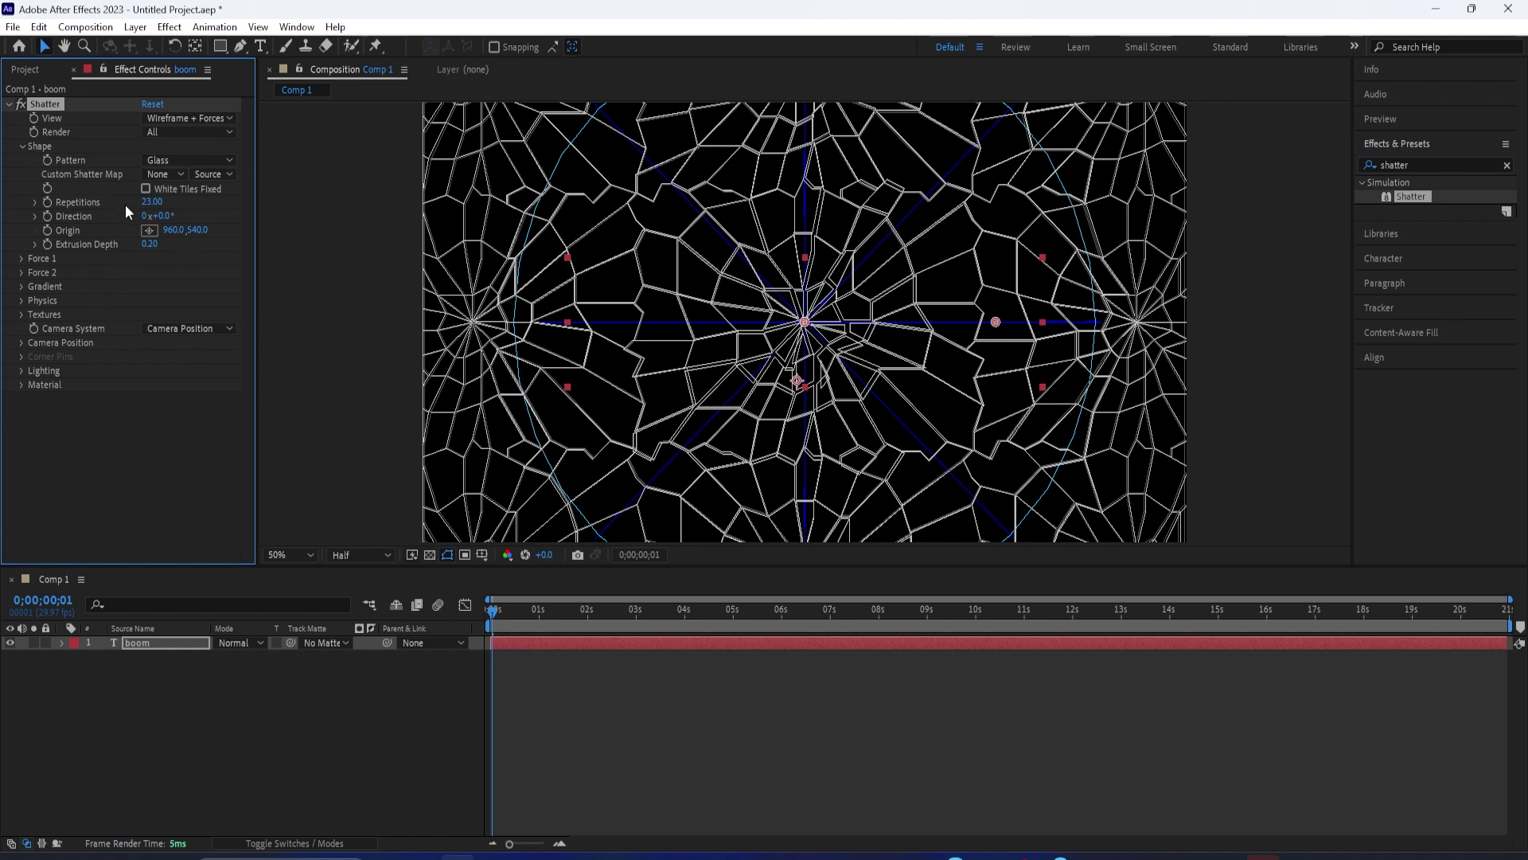
mouse_move(172, 229)
left_mouse_down()
mouse_move(232, 241)
mouse_move(181, 233)
mouse_move(143, 261)
mouse_move(185, 254)
left_mouse_up()
left_click(183, 118)
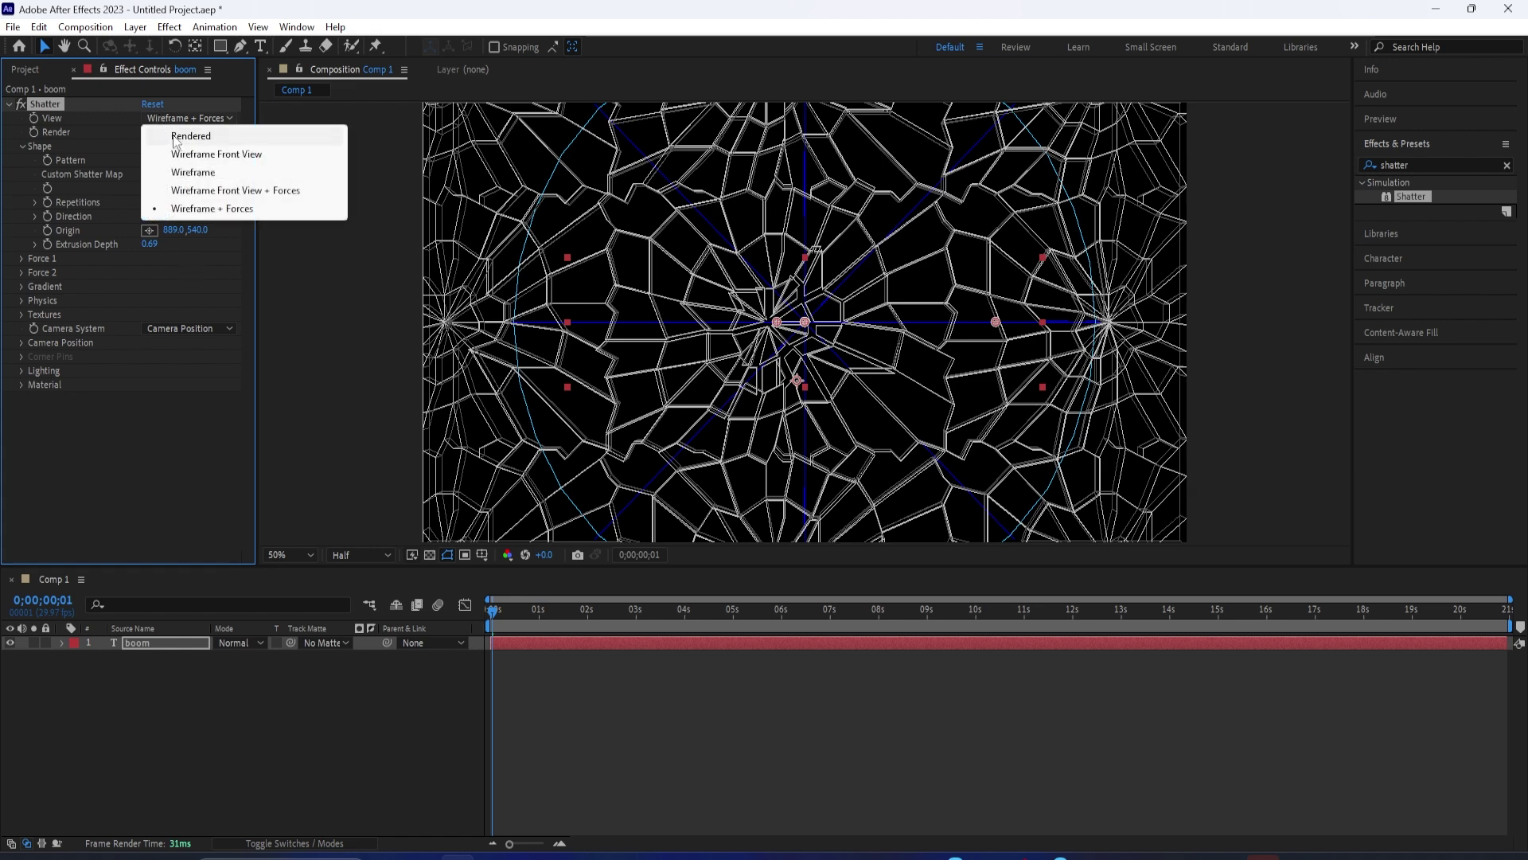
Show the Rendered view, raise Extrusion Depth to 0.91, and preview the 3-D burst
left_click(173, 137)
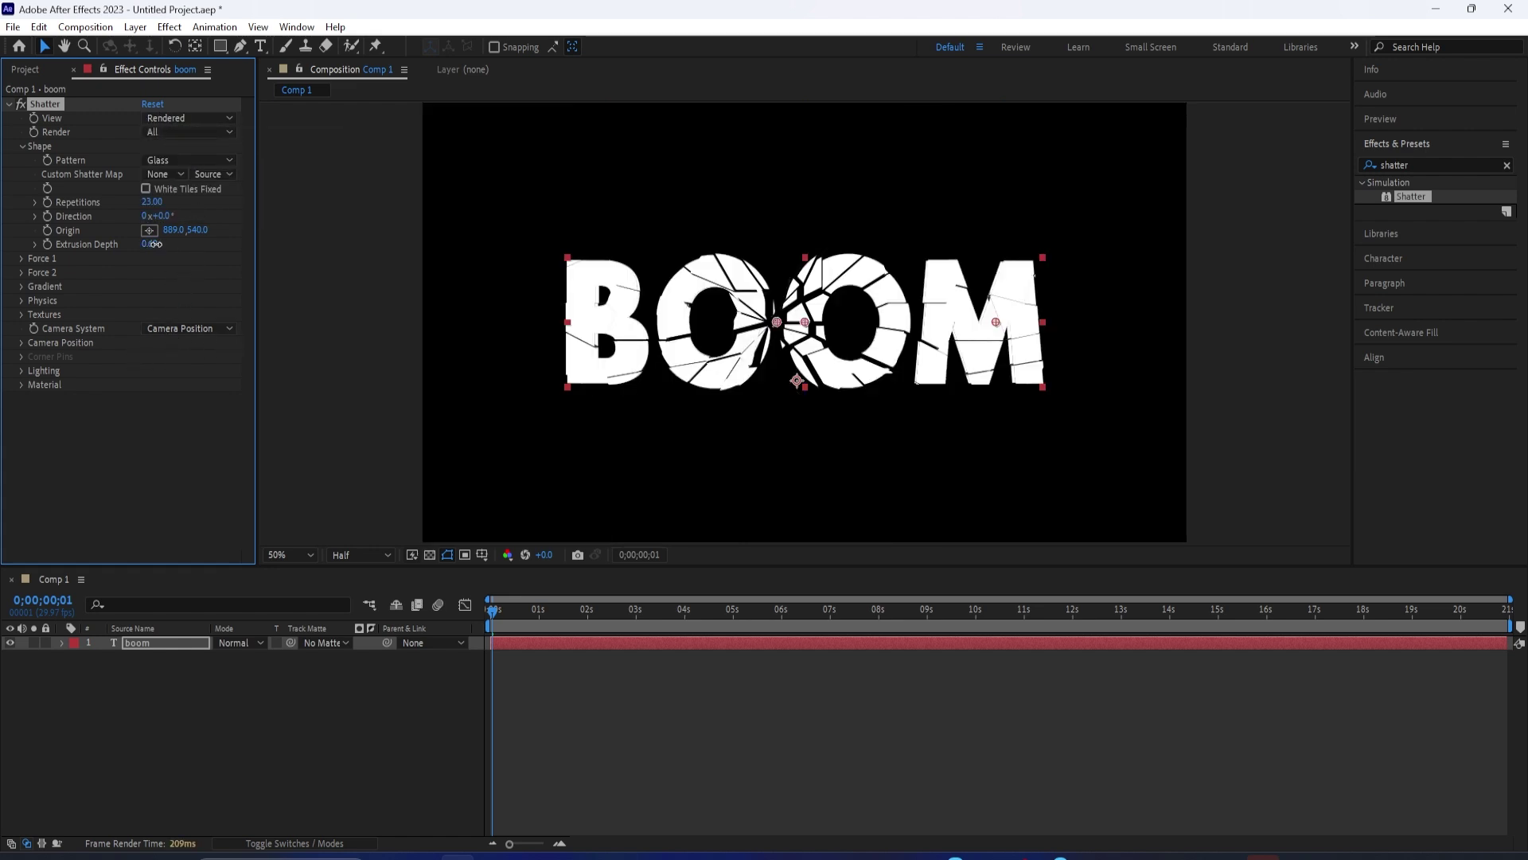
mouse_move(154, 245)
left_mouse_down()
mouse_move(267, 267)
mouse_move(200, 281)
mouse_move(156, 245)
mouse_move(148, 266)
left_mouse_up()
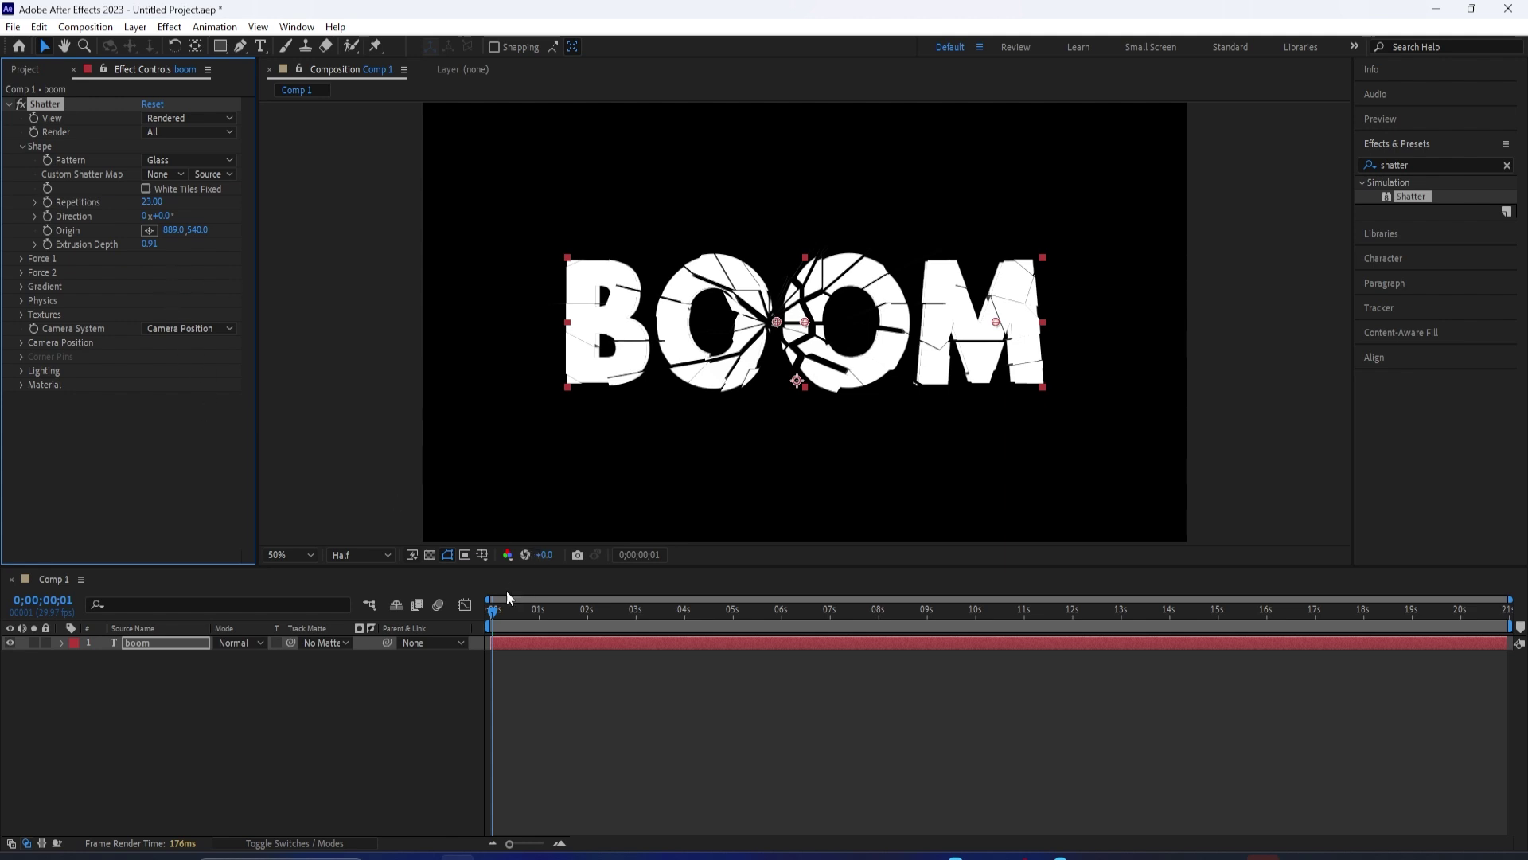
key("space")
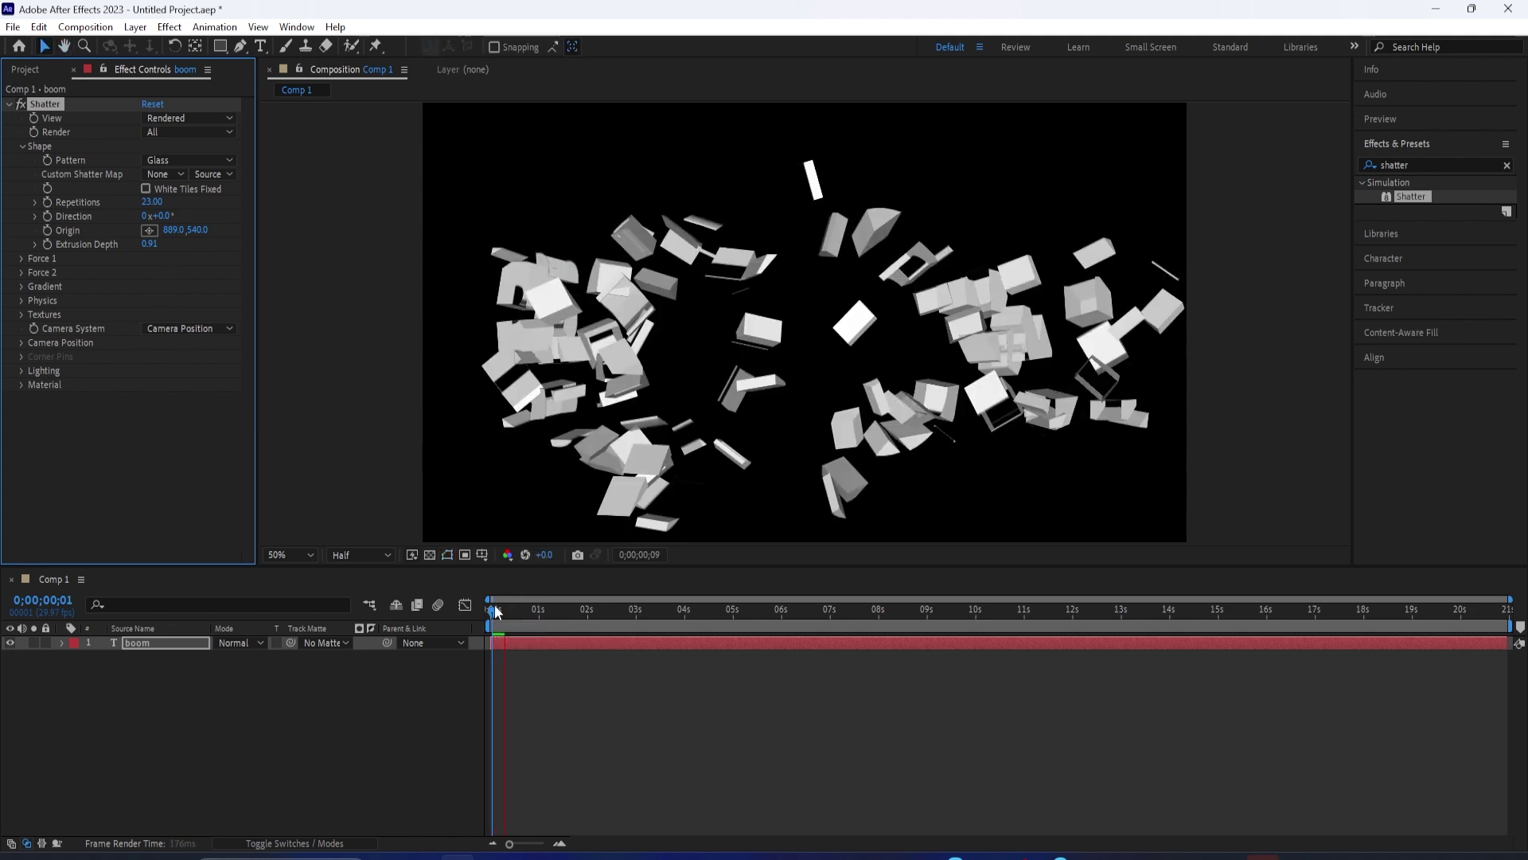
Expand Force 1, nudge its depth, and test radii of 0 and 0.52 with a preview
left_click(22, 258)
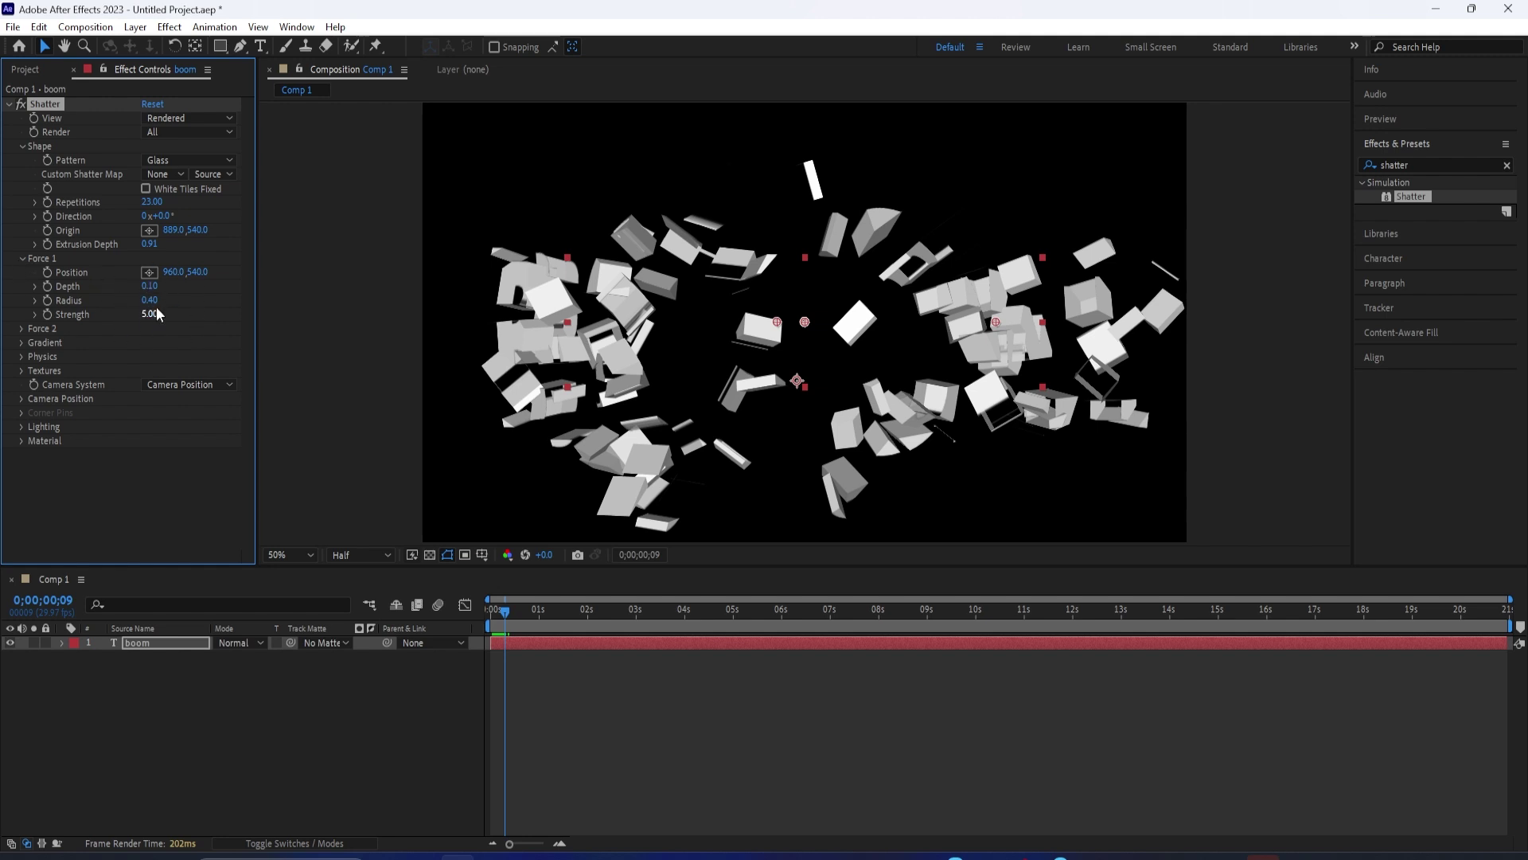
left_click_drag(153, 291, 140, 293)
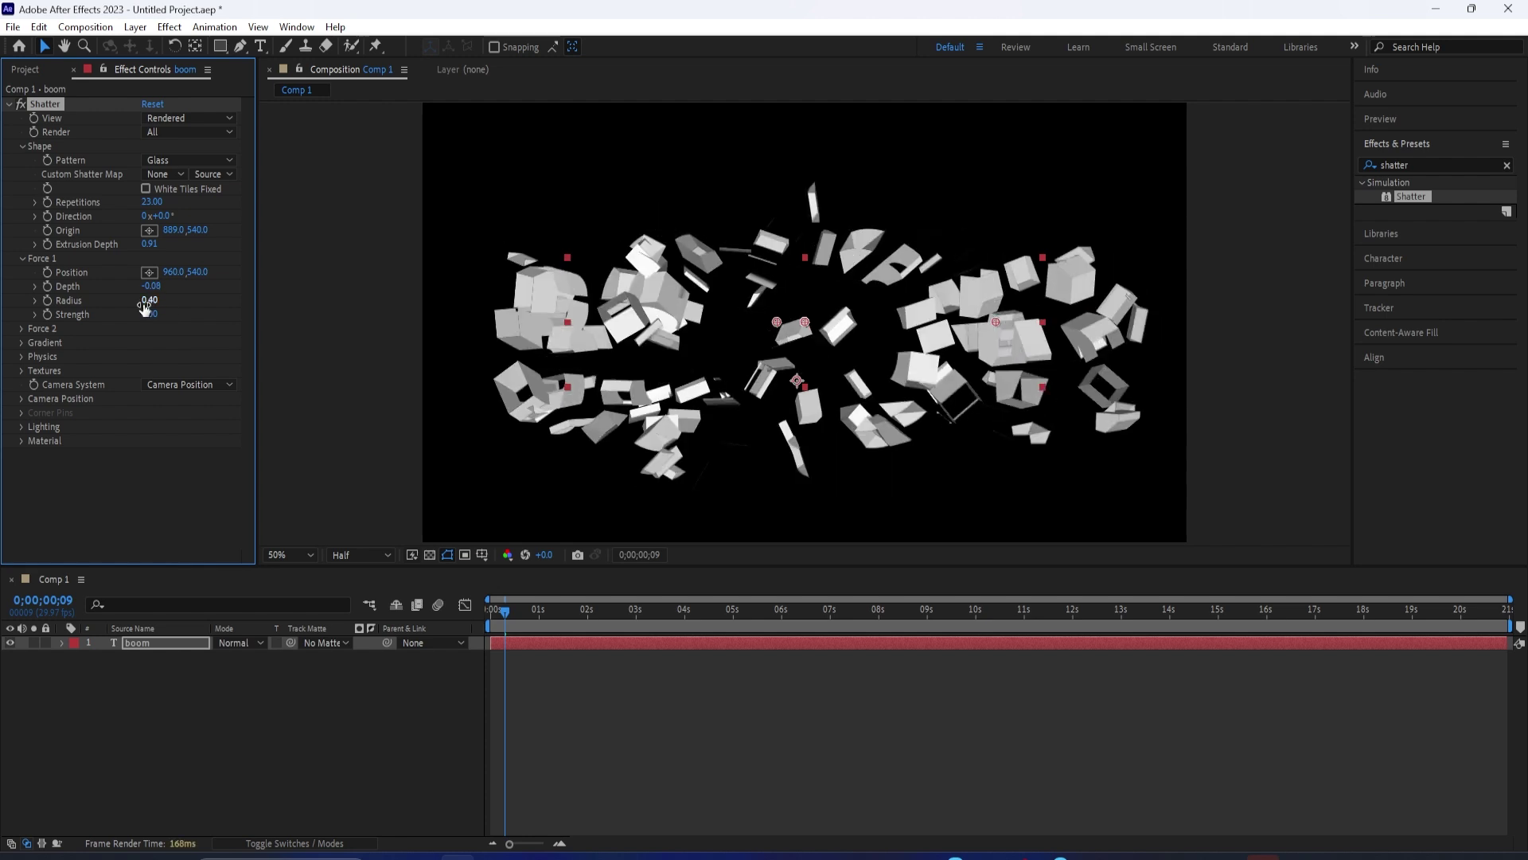
left_click(153, 286)
key("Tab")
key("Return")
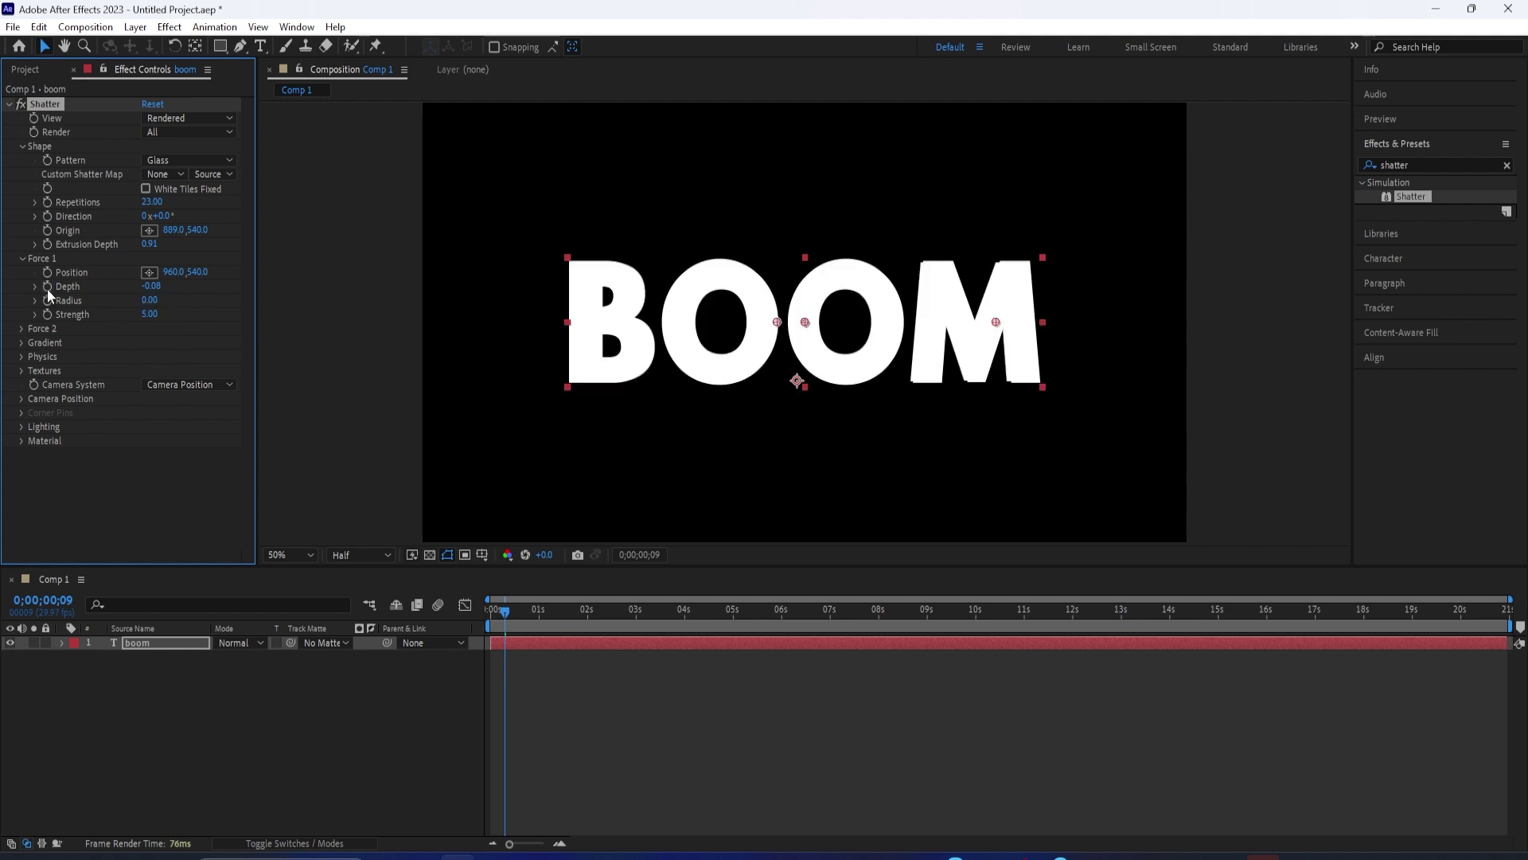
left_click_drag(499, 611, 532, 618)
left_click_drag(148, 300, 200, 310)
left_click_drag(533, 613, 503, 614)
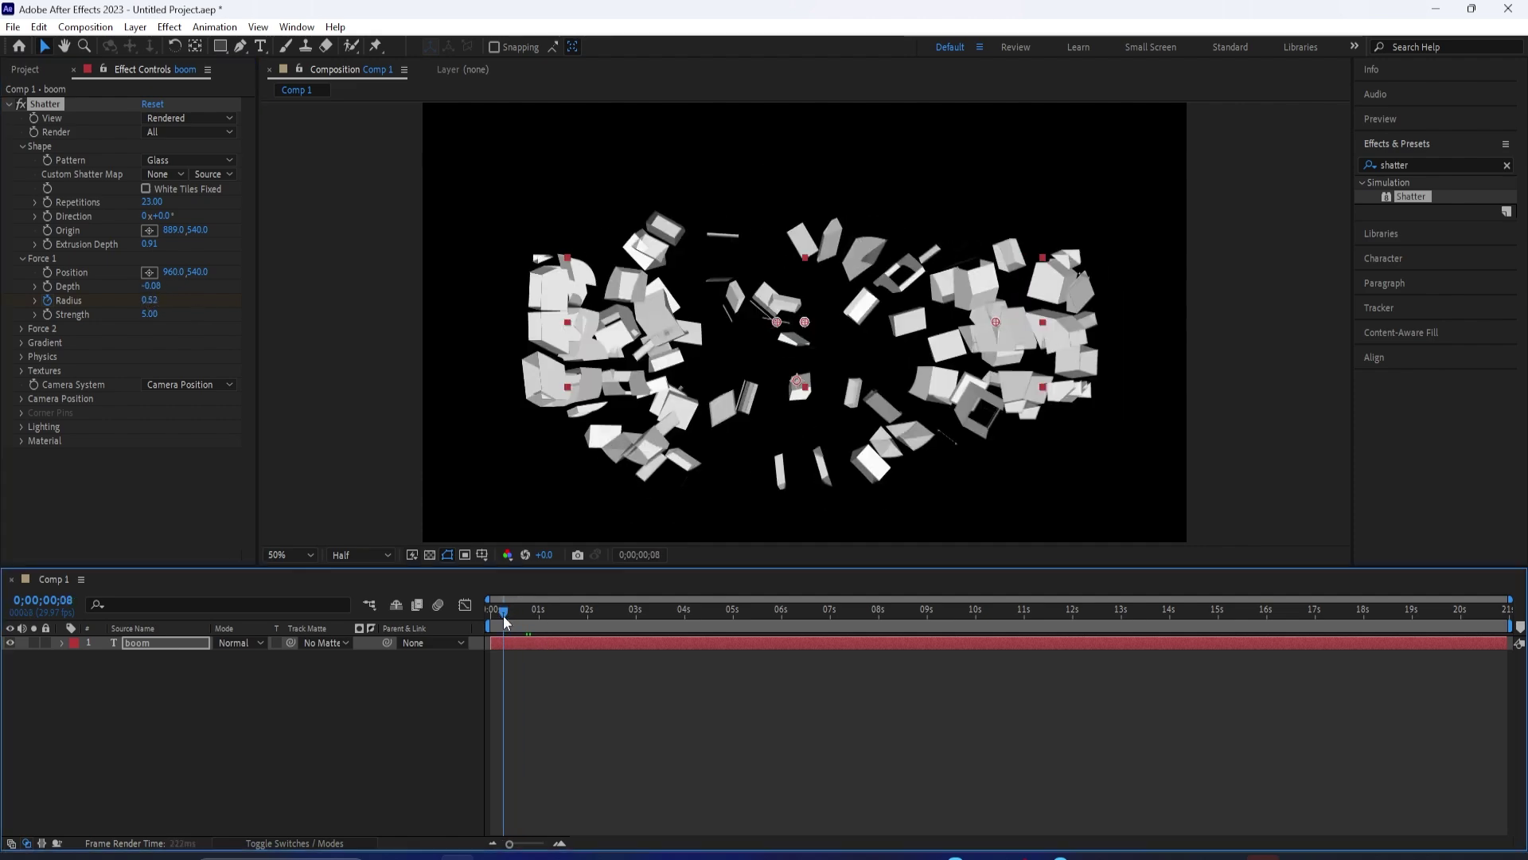
key("space")
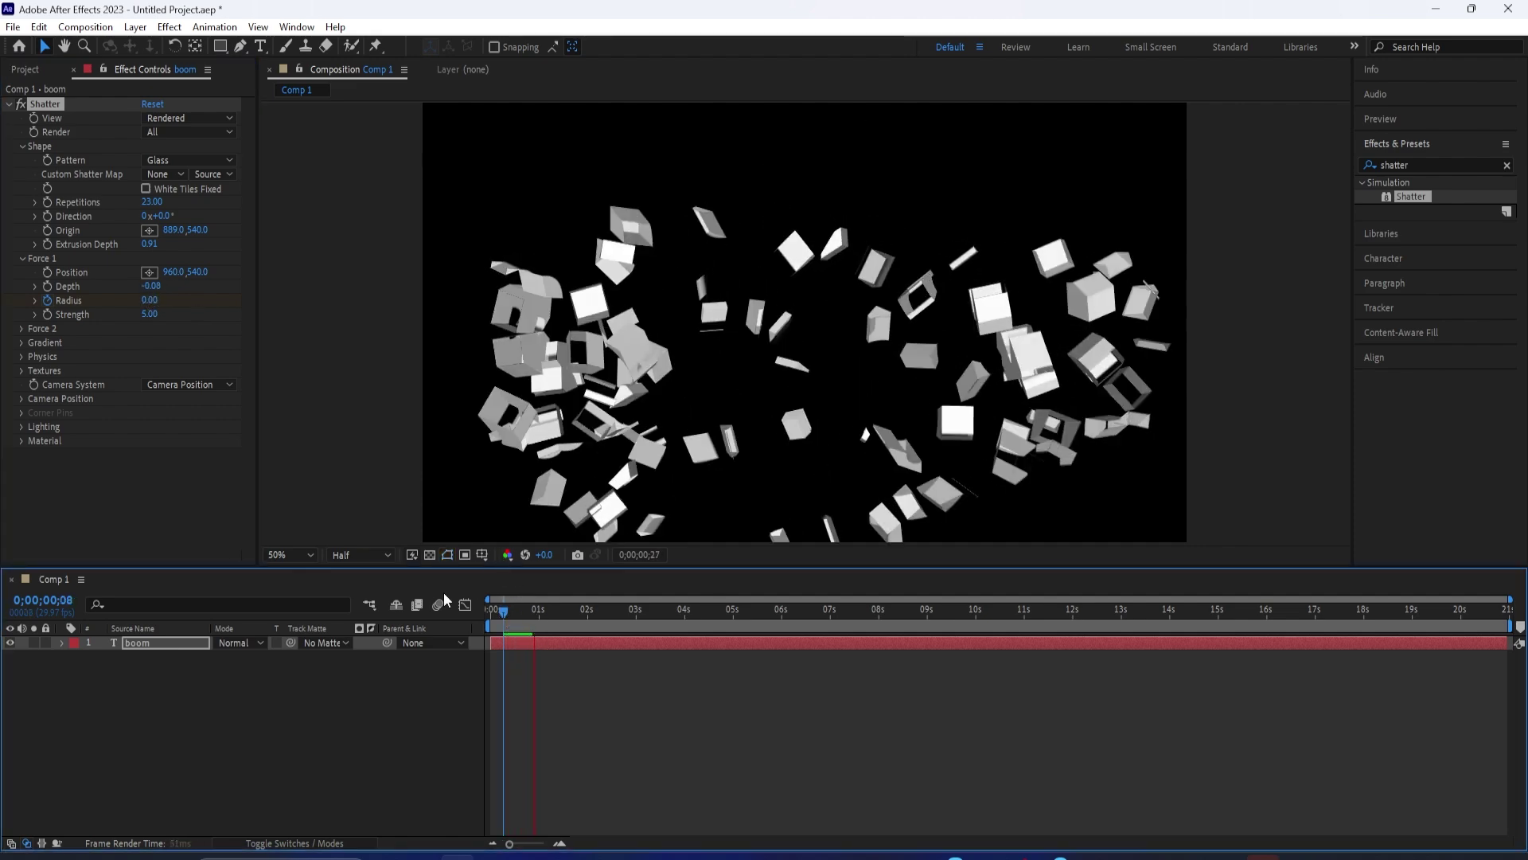
key("space")
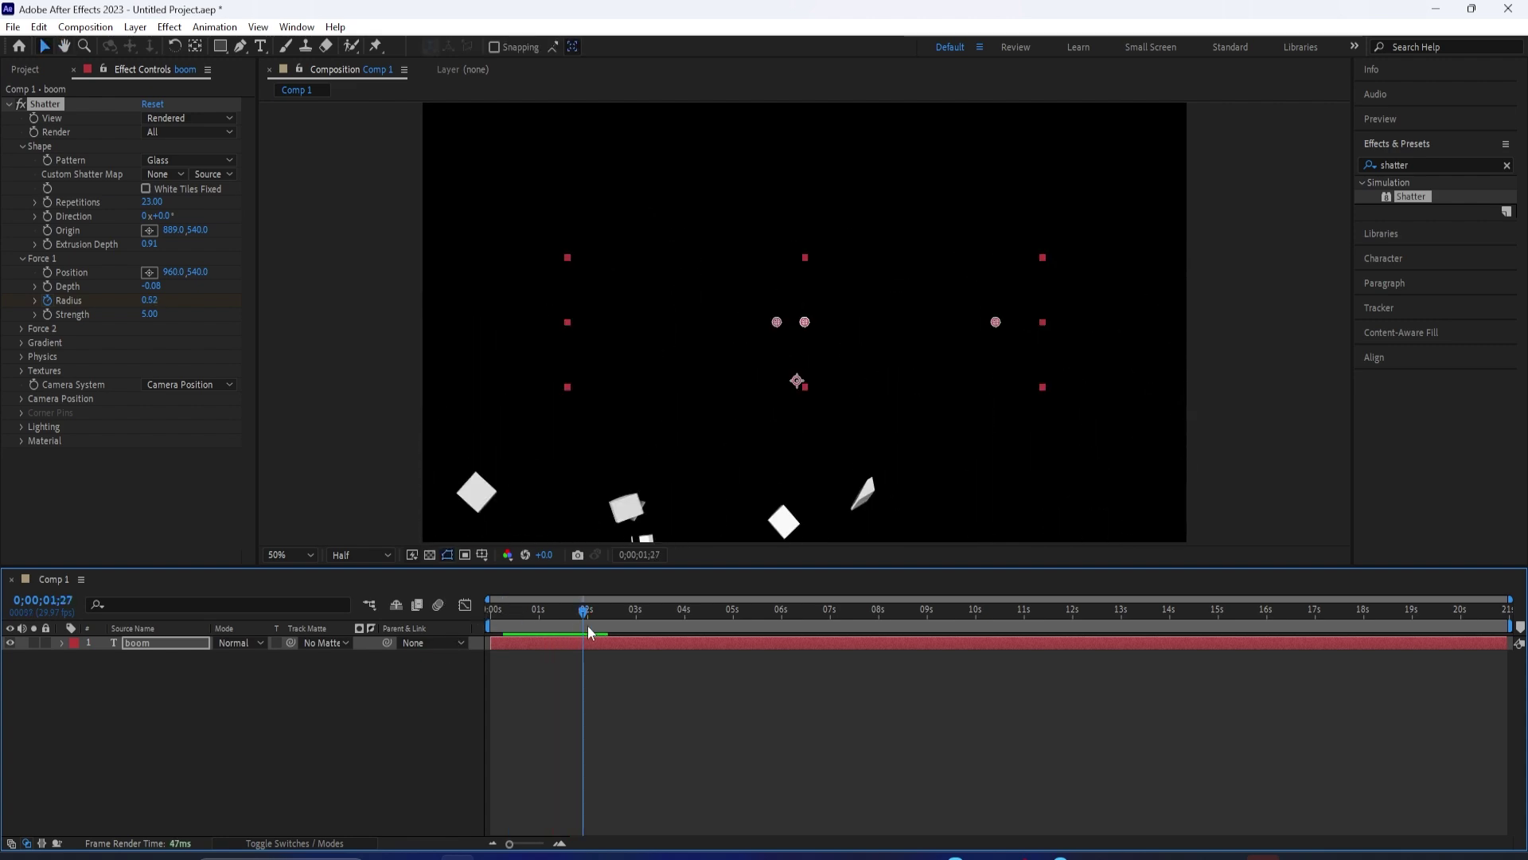
Try Force 1 radius 0.40, reset it, then settle on 0.21 and preview
left_click_drag(586, 614, 519, 627)
mouse_move(154, 297)
left_mouse_down()
mouse_move(174, 293)
mouse_move(163, 286)
left_mouse_up()
key("space")
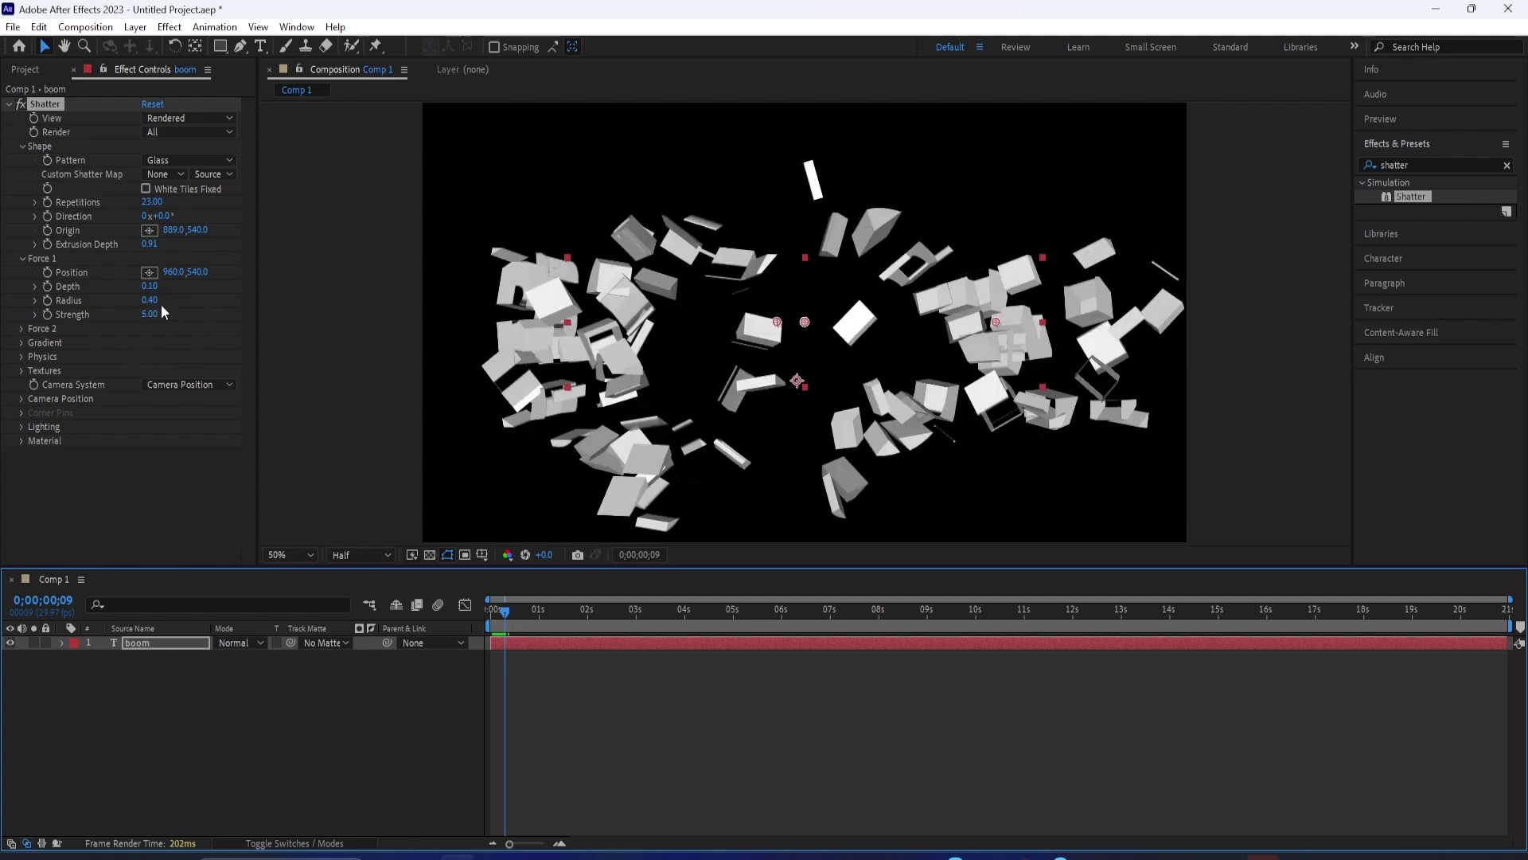
left_click(150, 301)
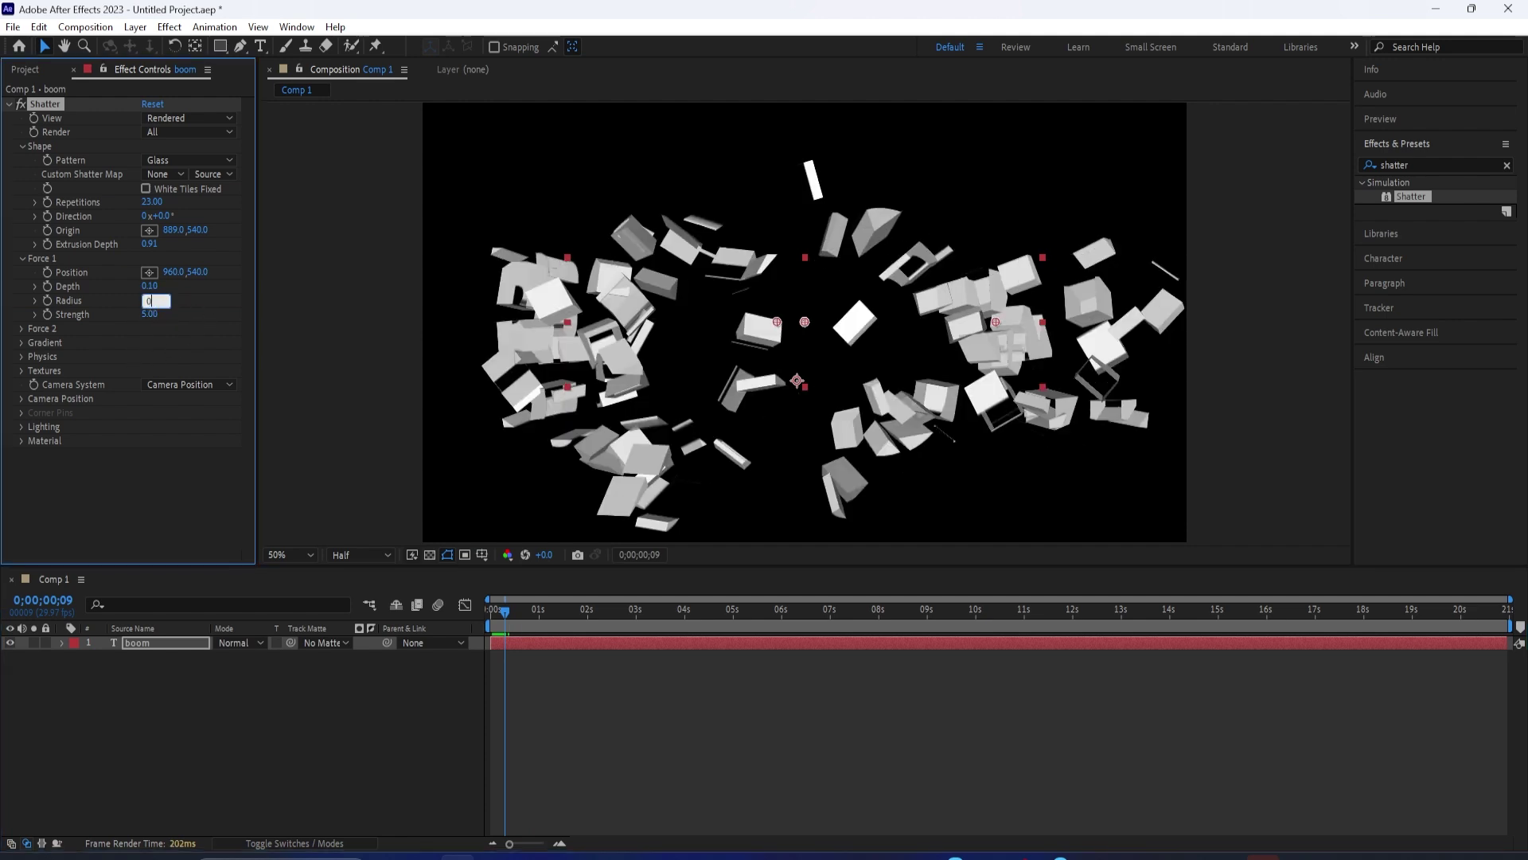
key("Return")
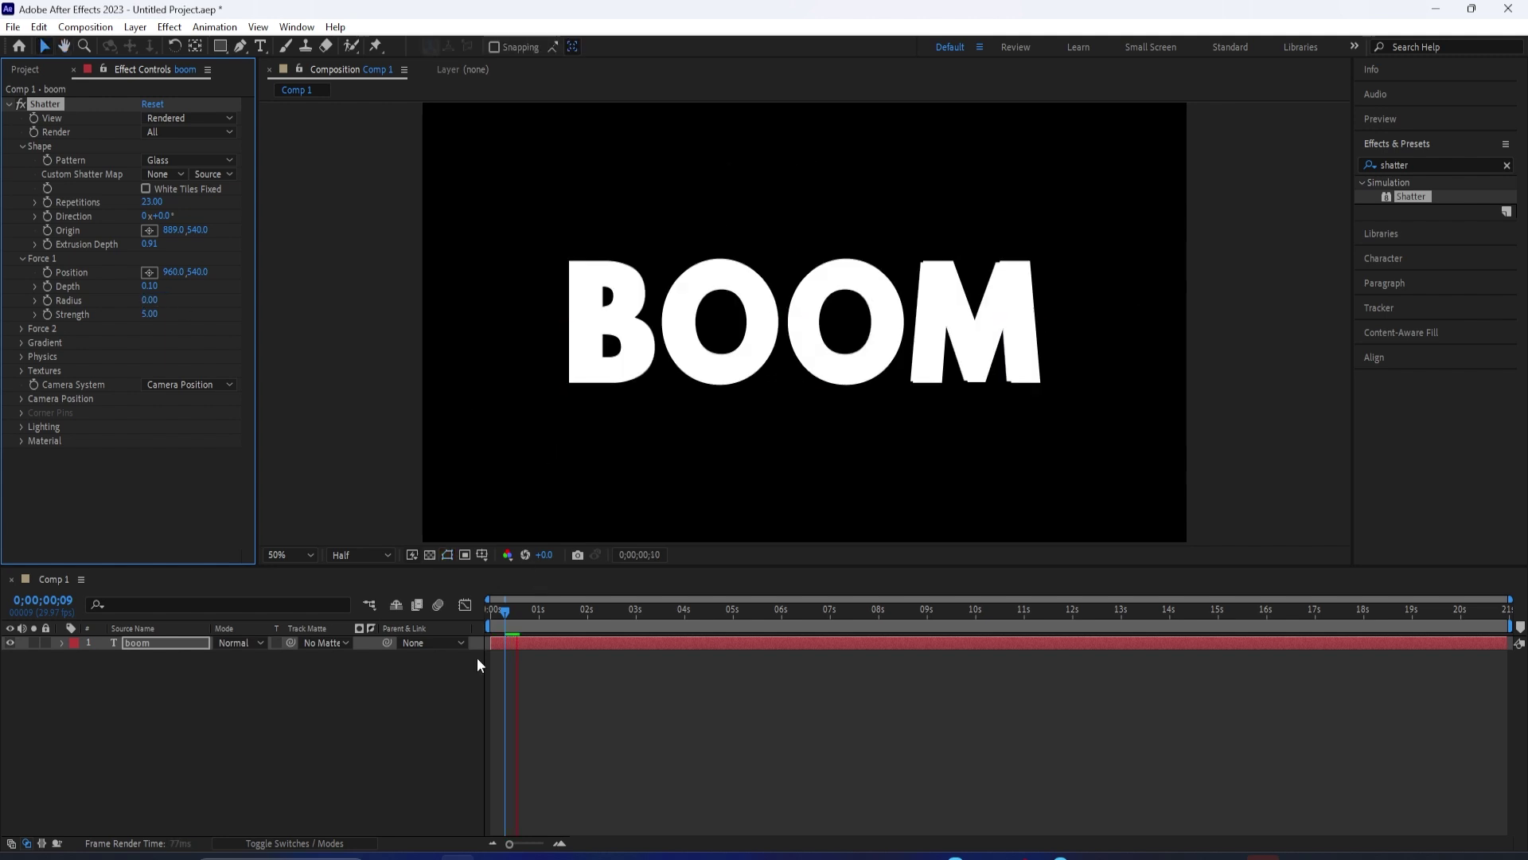
left_click_drag(511, 613, 504, 611)
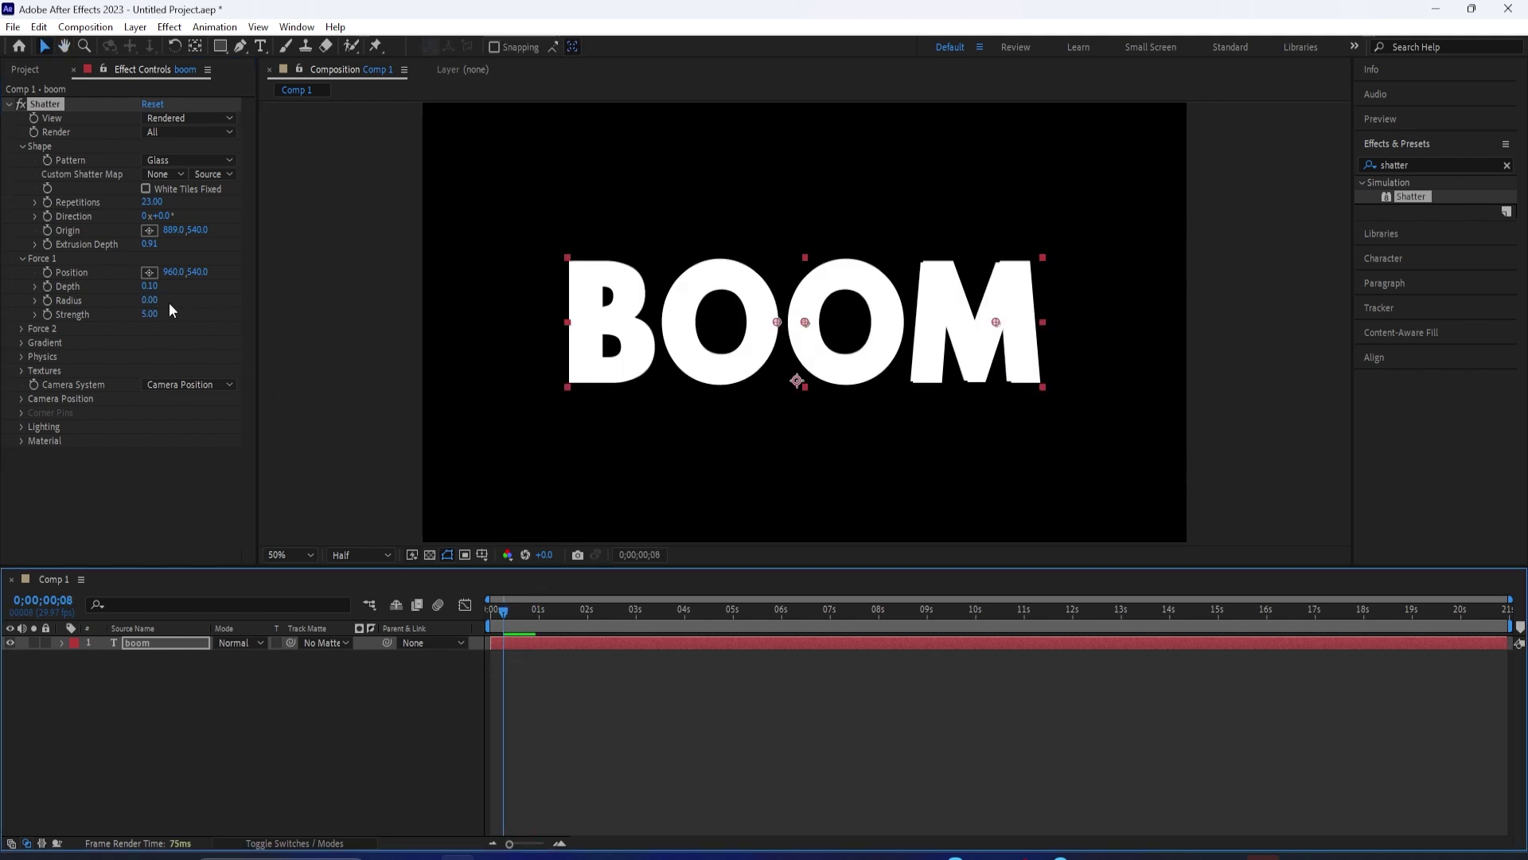
left_click_drag(147, 302, 163, 301)
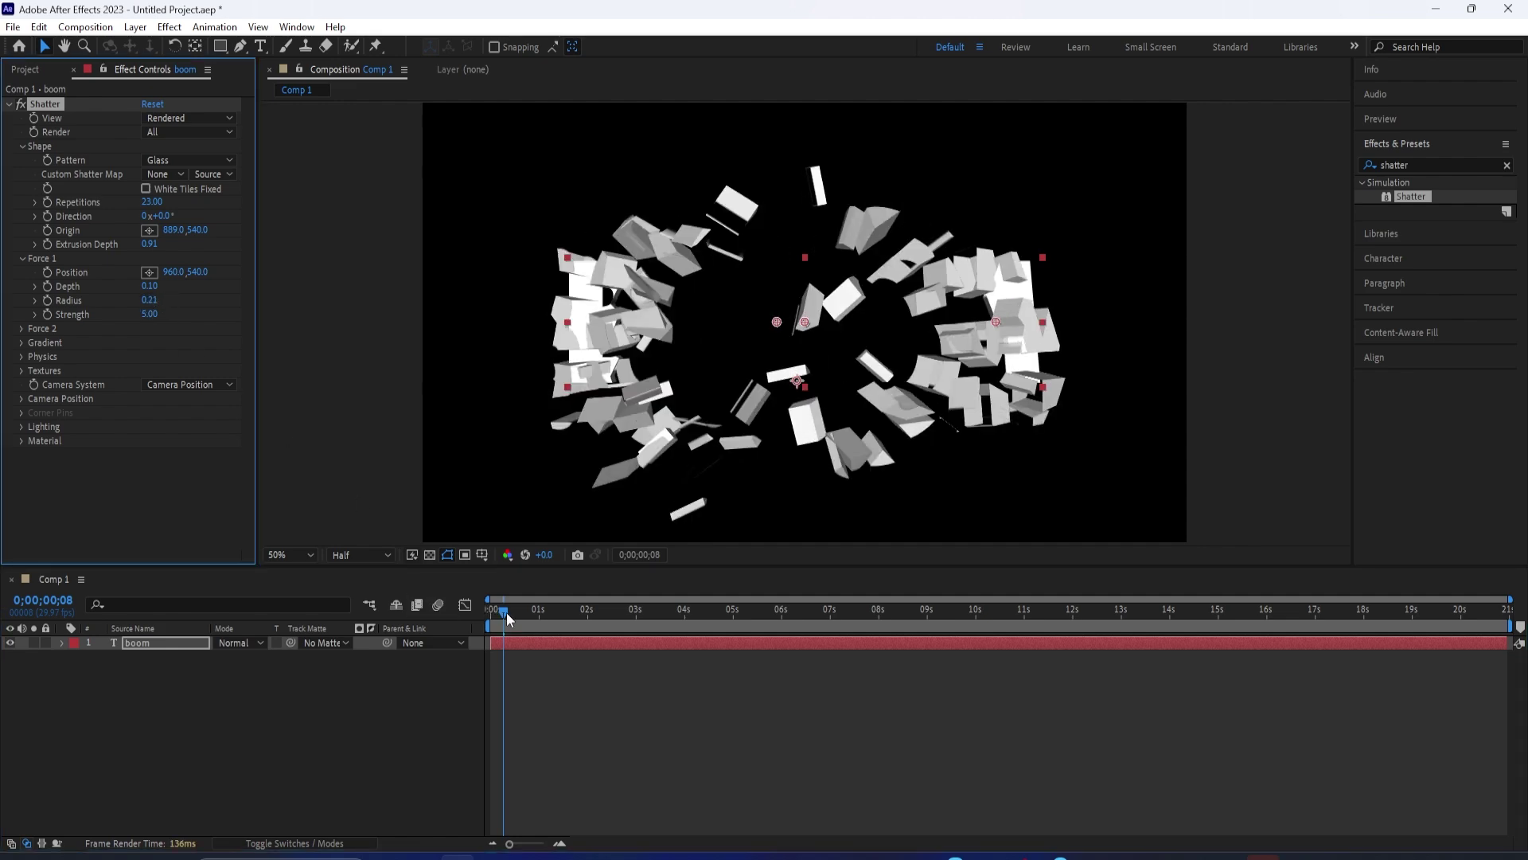
left_click_drag(507, 613, 491, 613)
key("space")
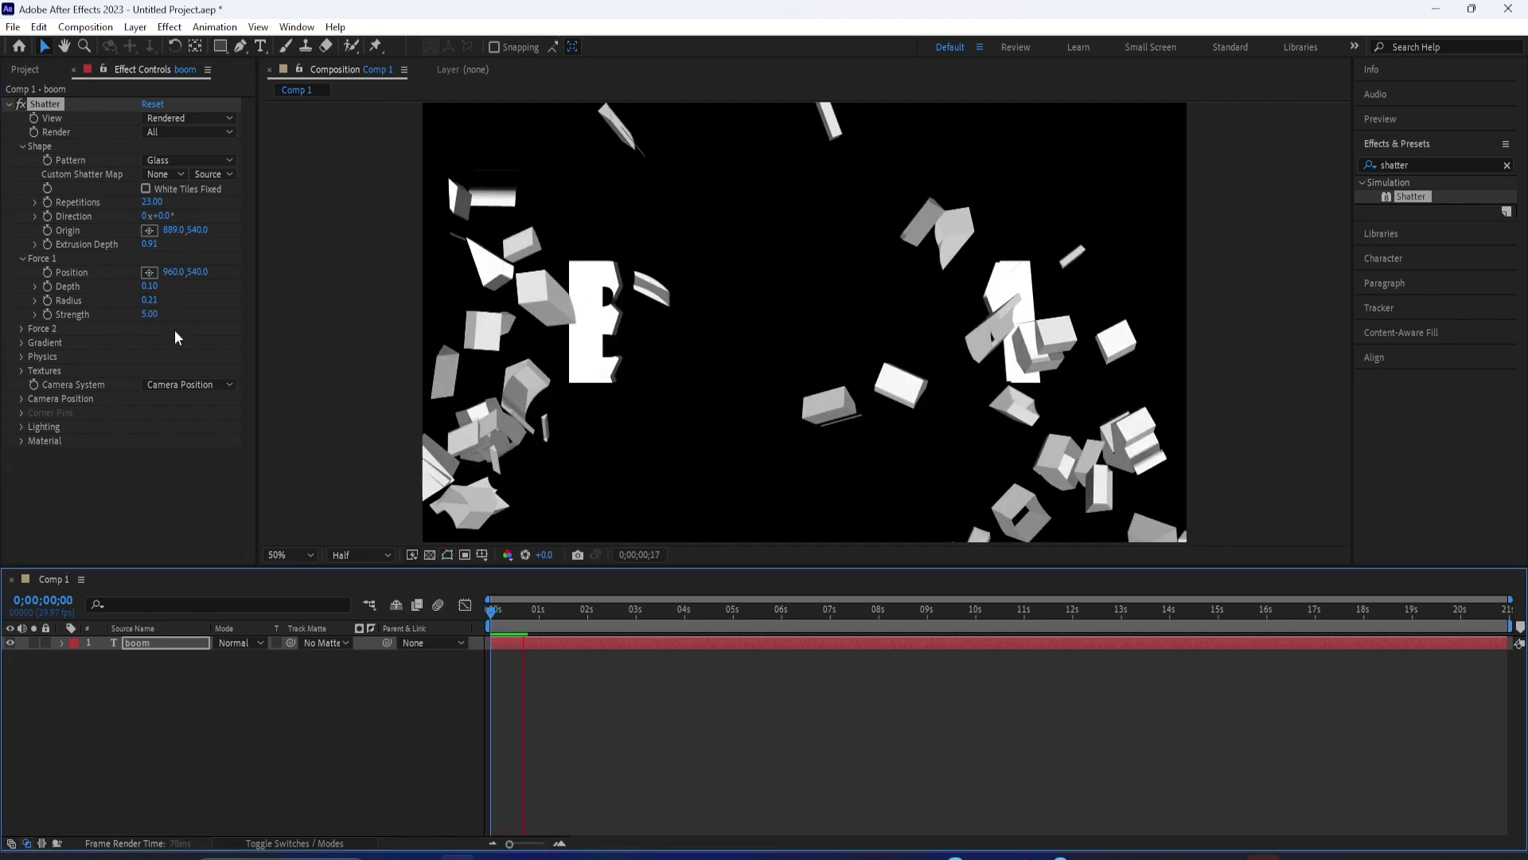
Test Force 1 strength at 3.50 with previews, then drop it to 0.10
left_click_drag(149, 314, 140, 333)
key("space")
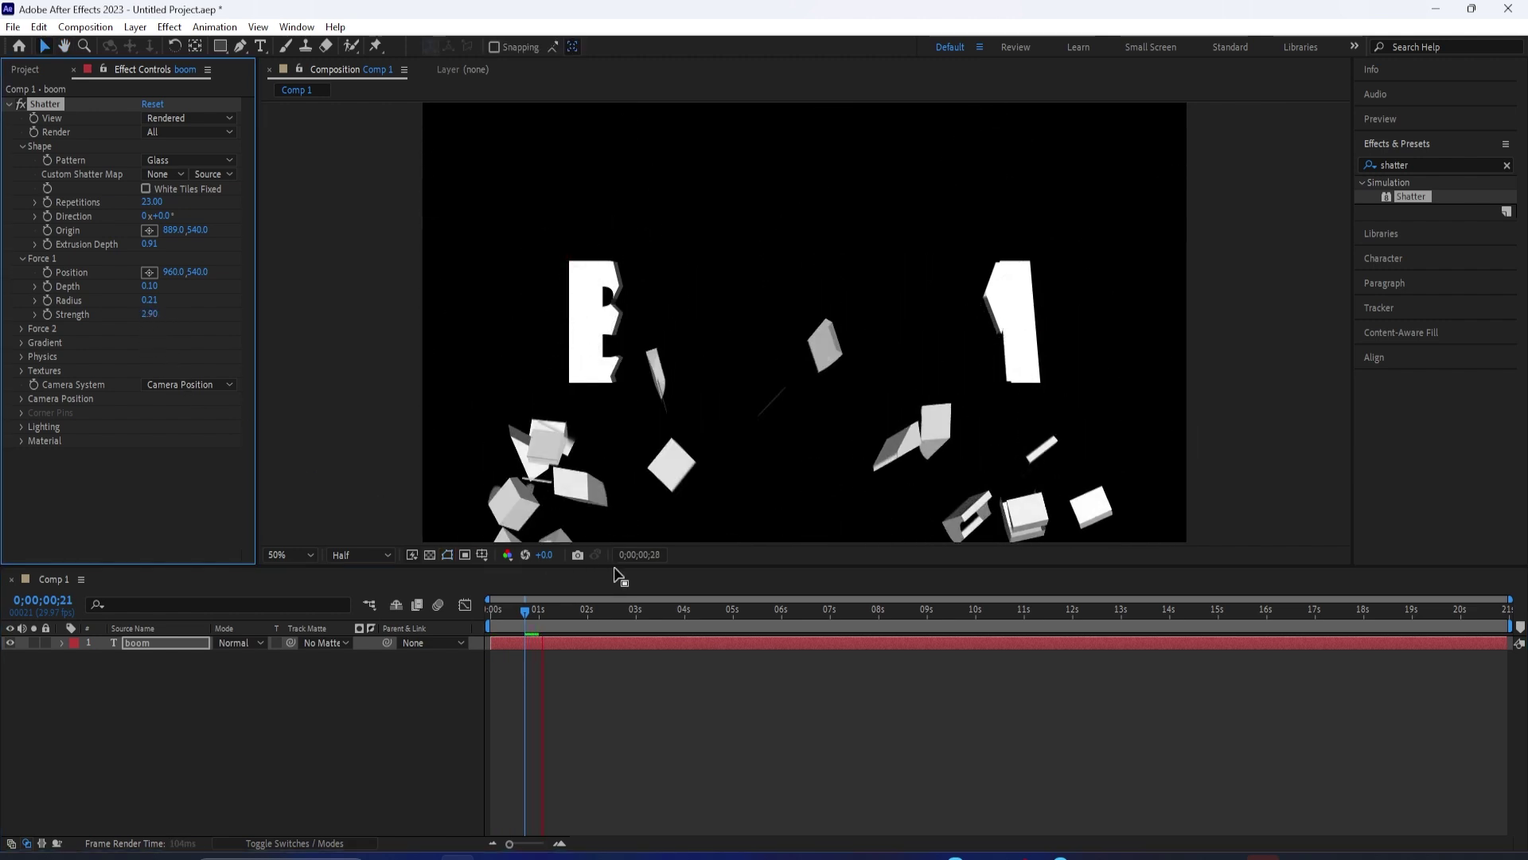
key("space")
left_click(447, 614)
key("Home")
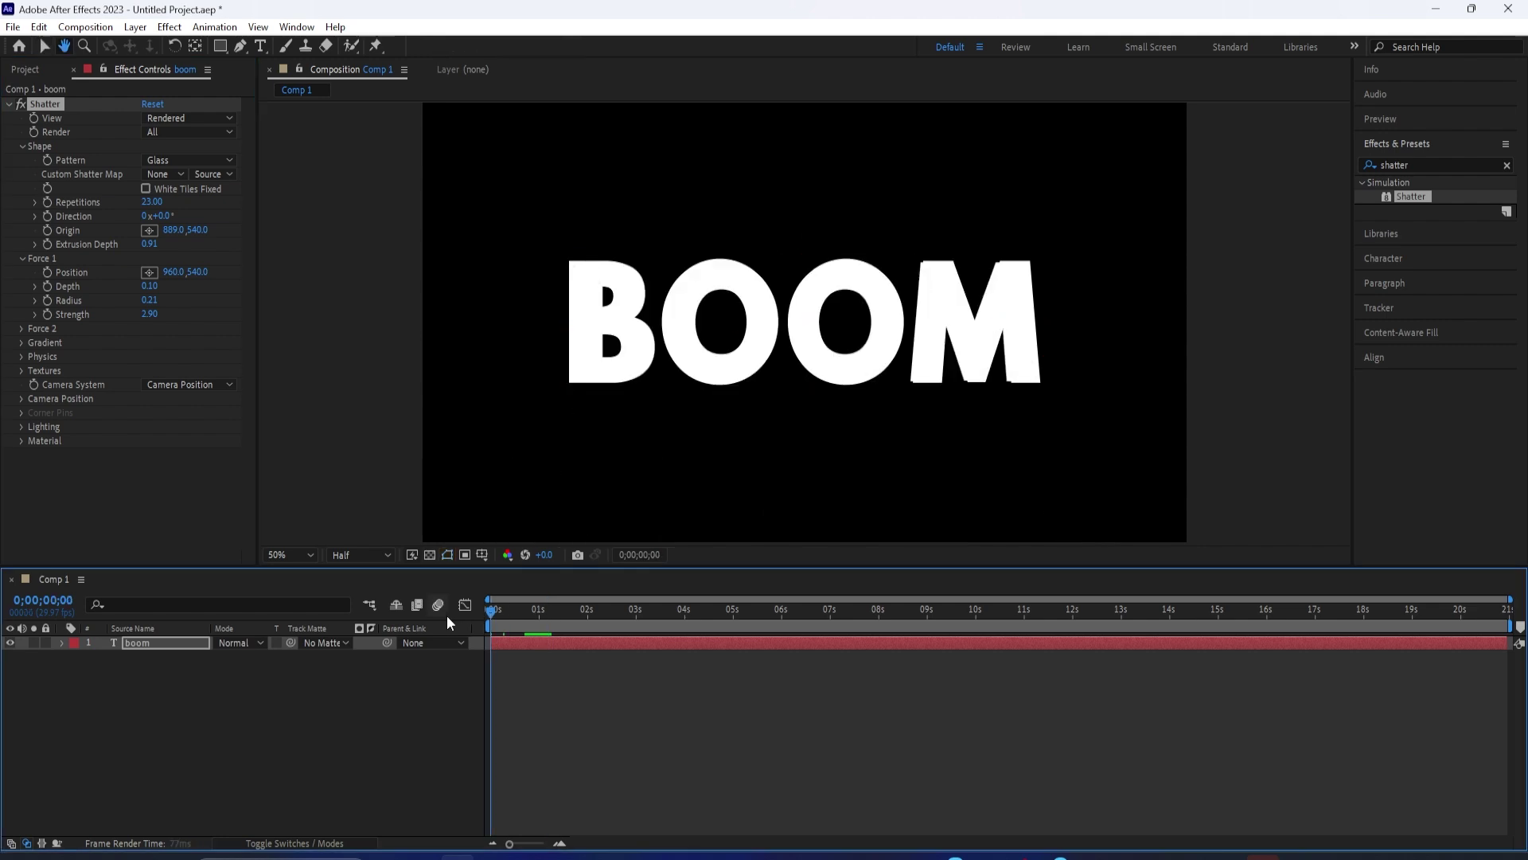
key("space")
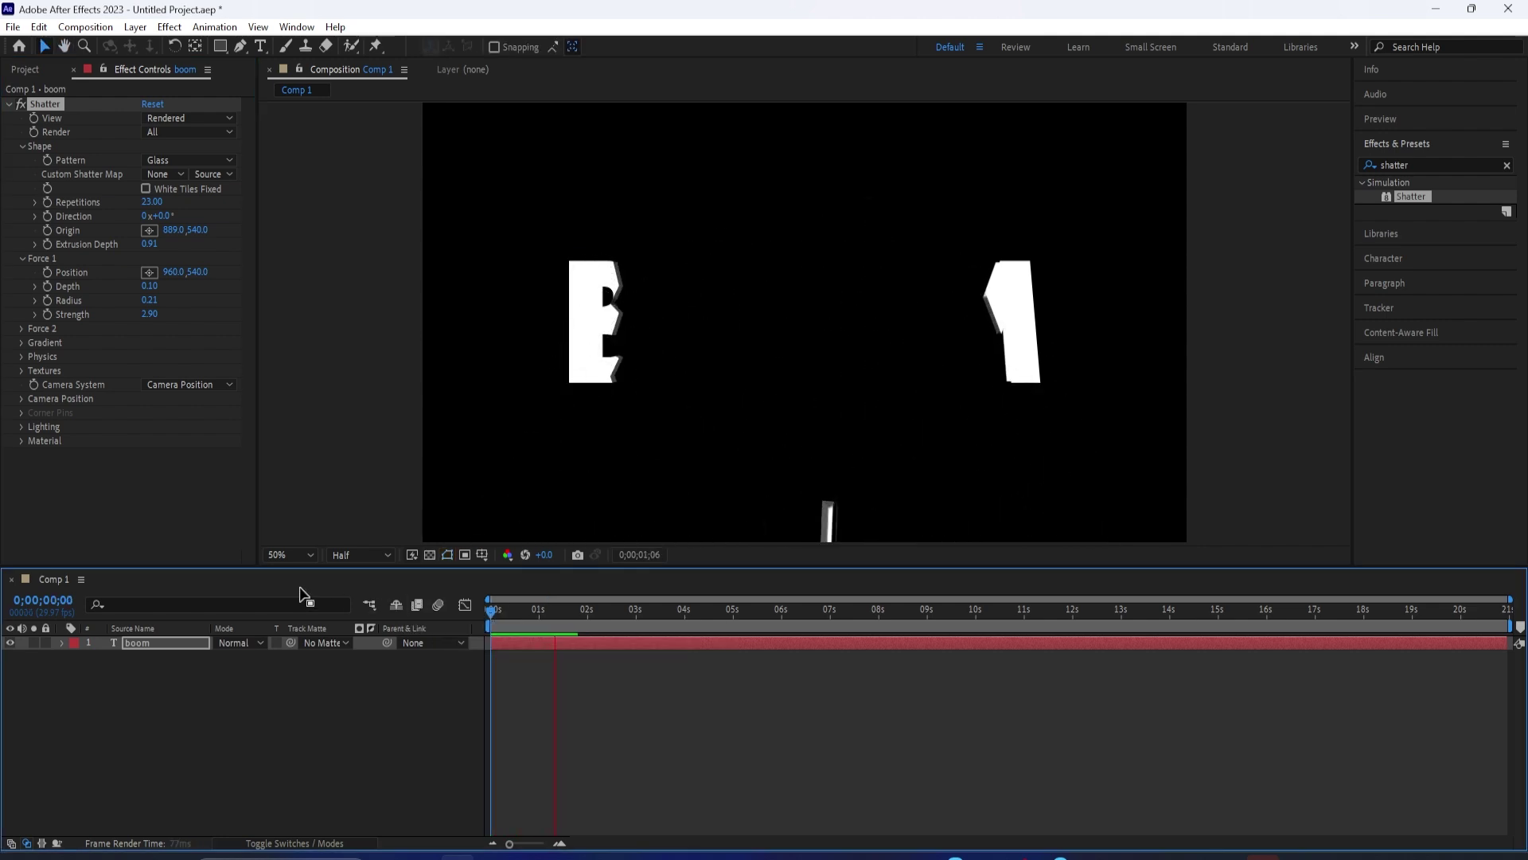
key("space")
left_click(146, 315)
left_click_drag(131, 317, 129, 318)
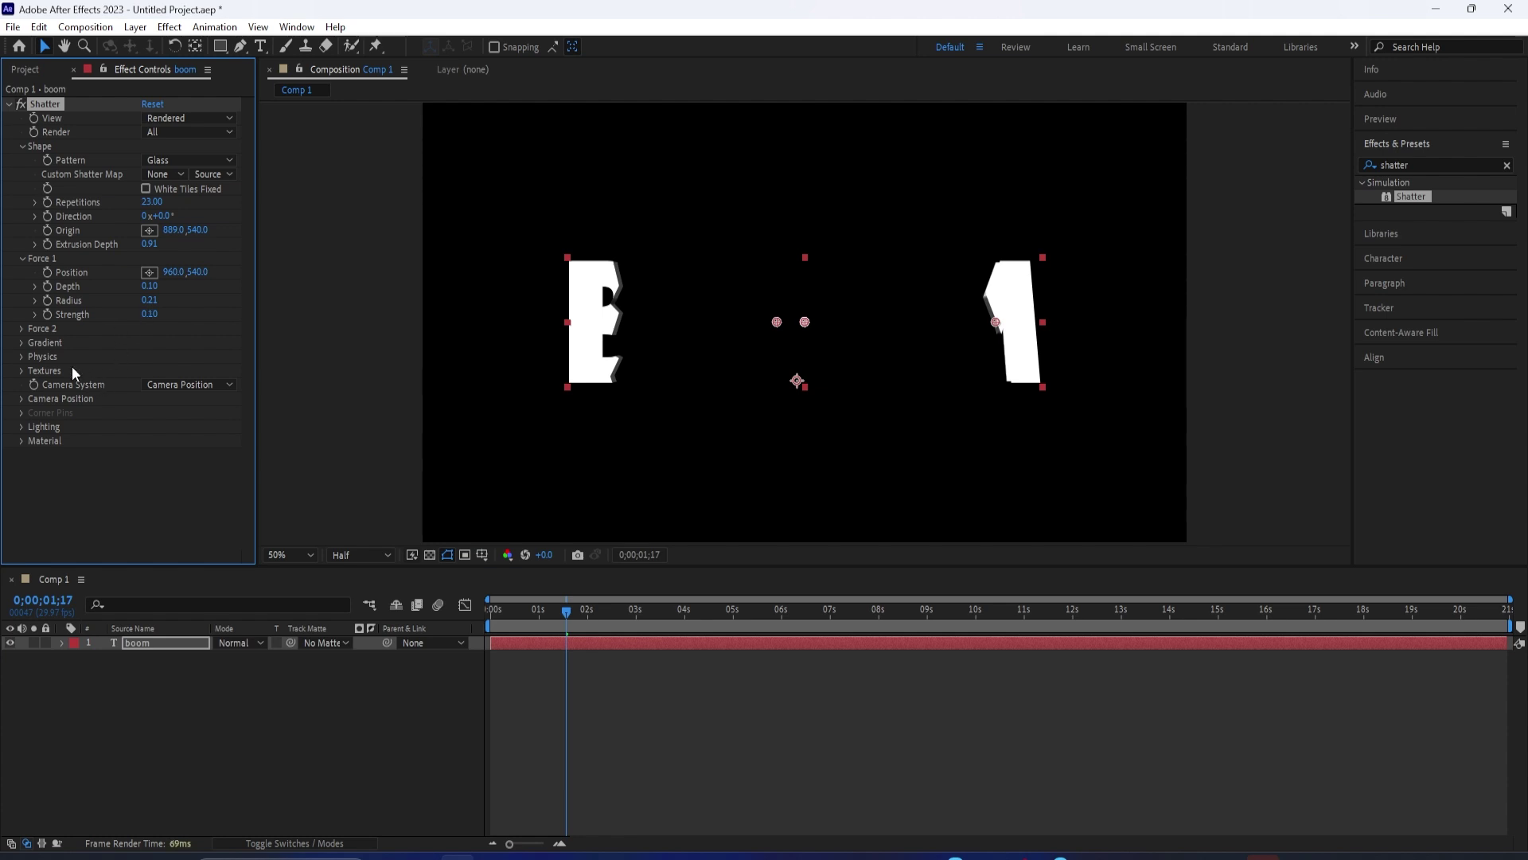
Keyframe Force 1 Radius from 0.00 at the start to about 0.36 at frame 19
left_click(22, 329)
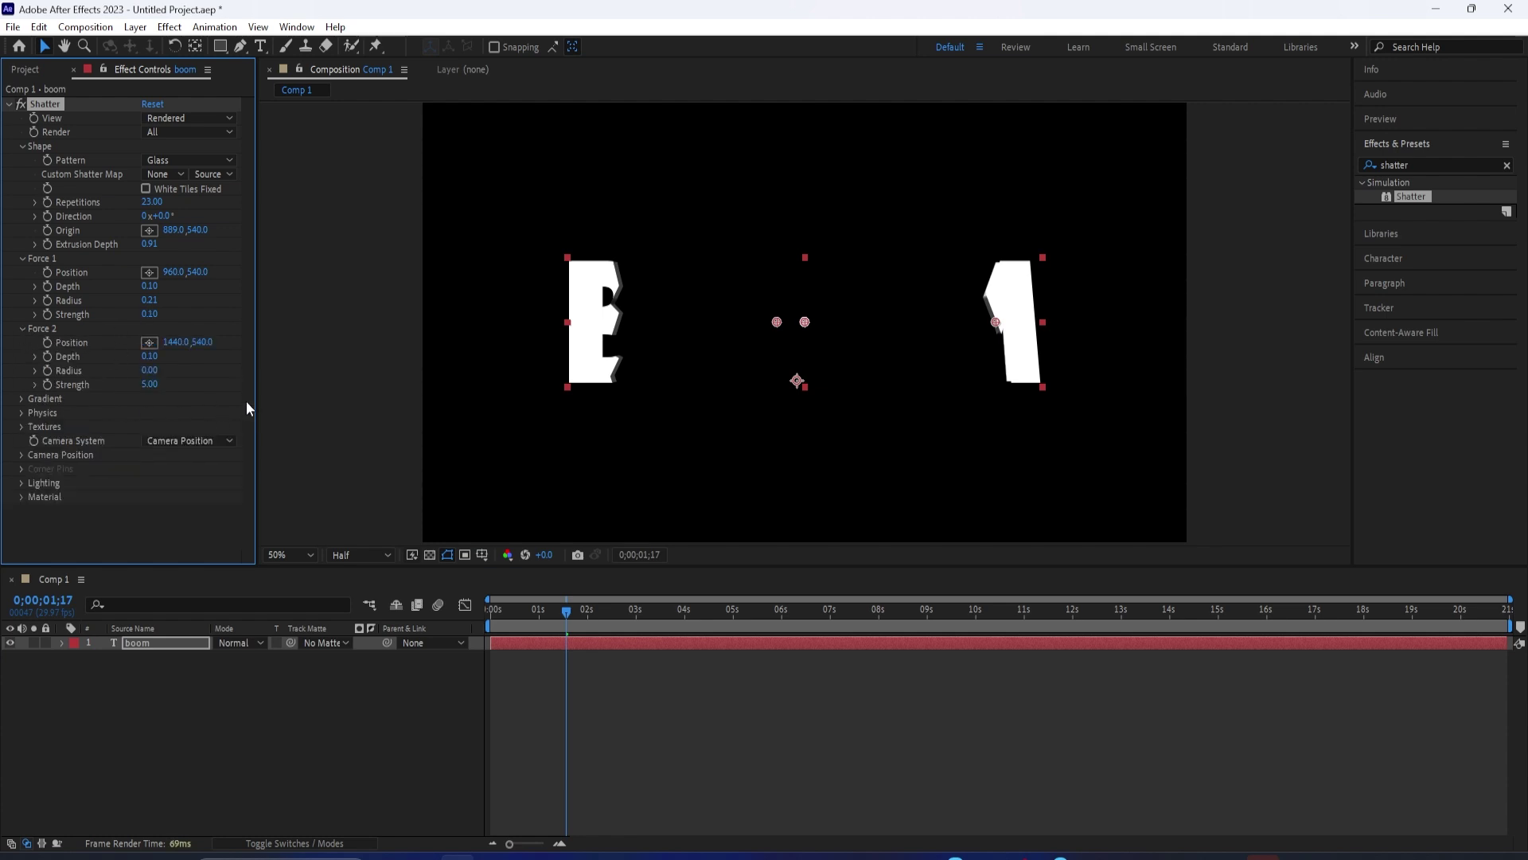
left_click(569, 609)
left_click_drag(565, 618, 493, 628)
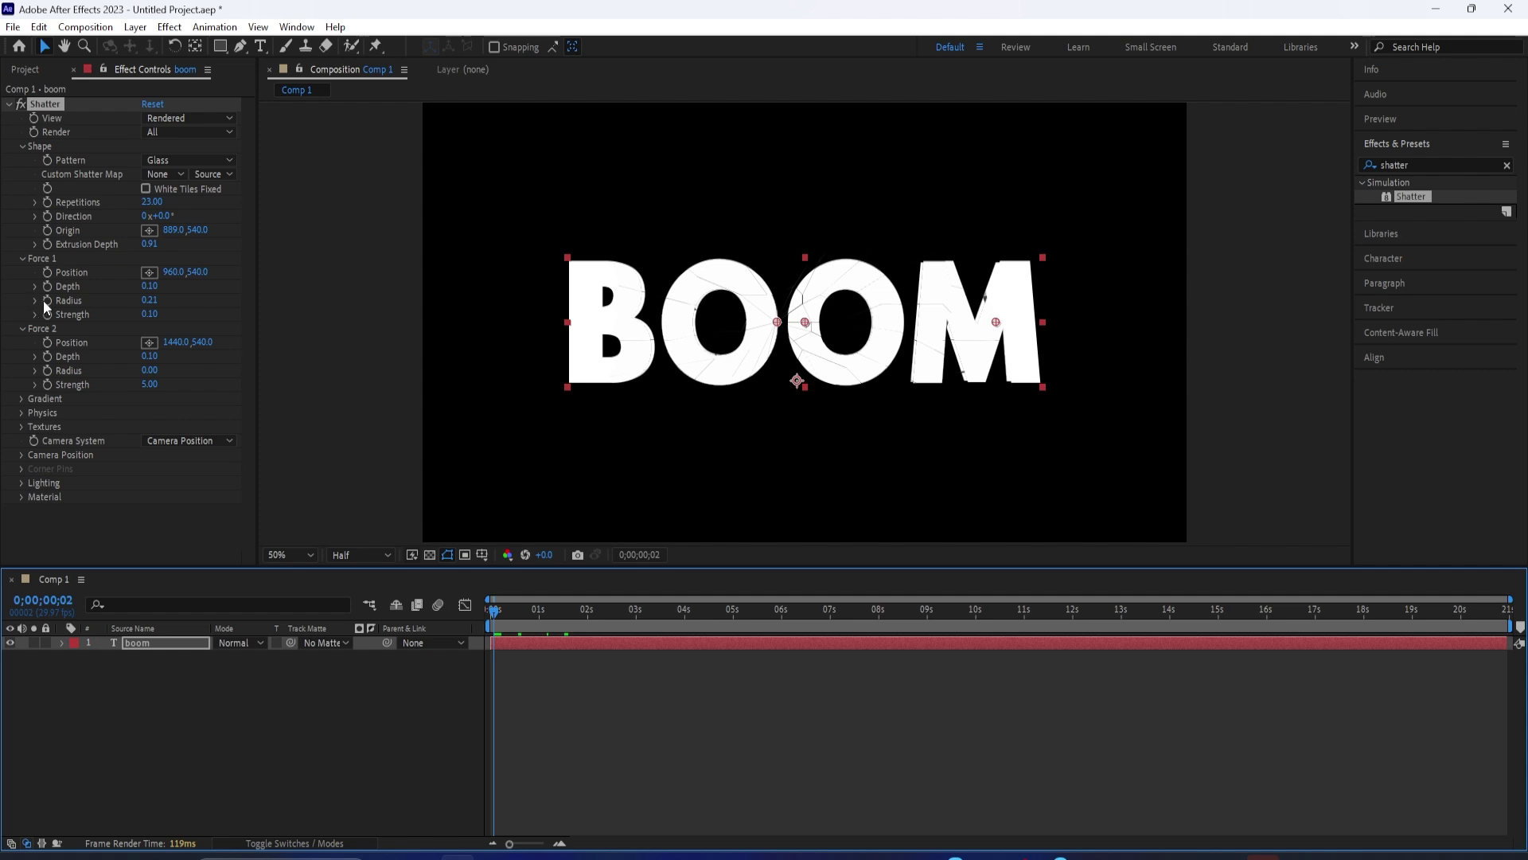
left_click(148, 301)
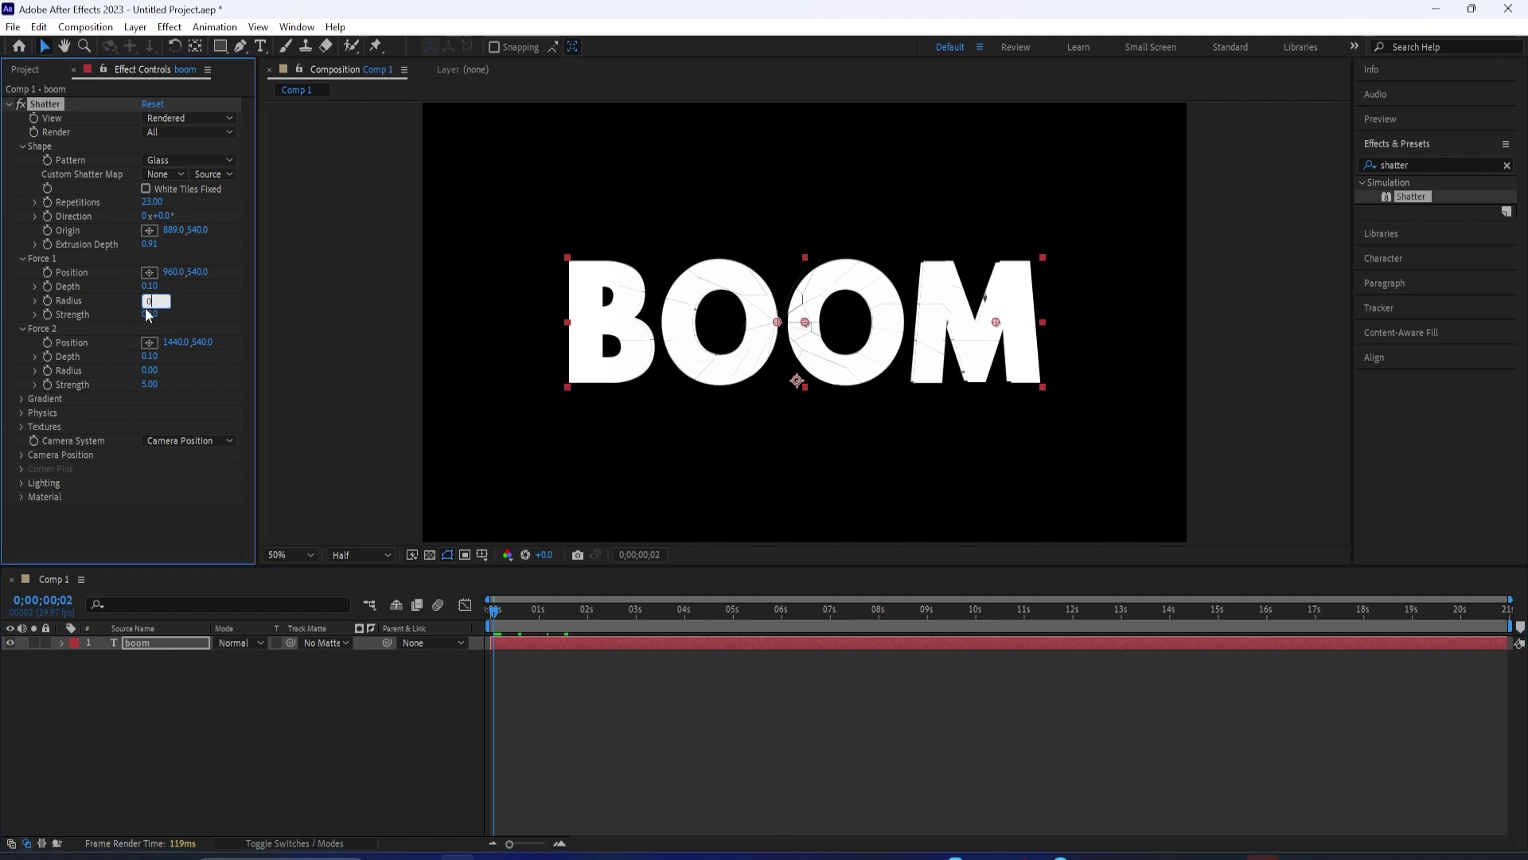
key("Return")
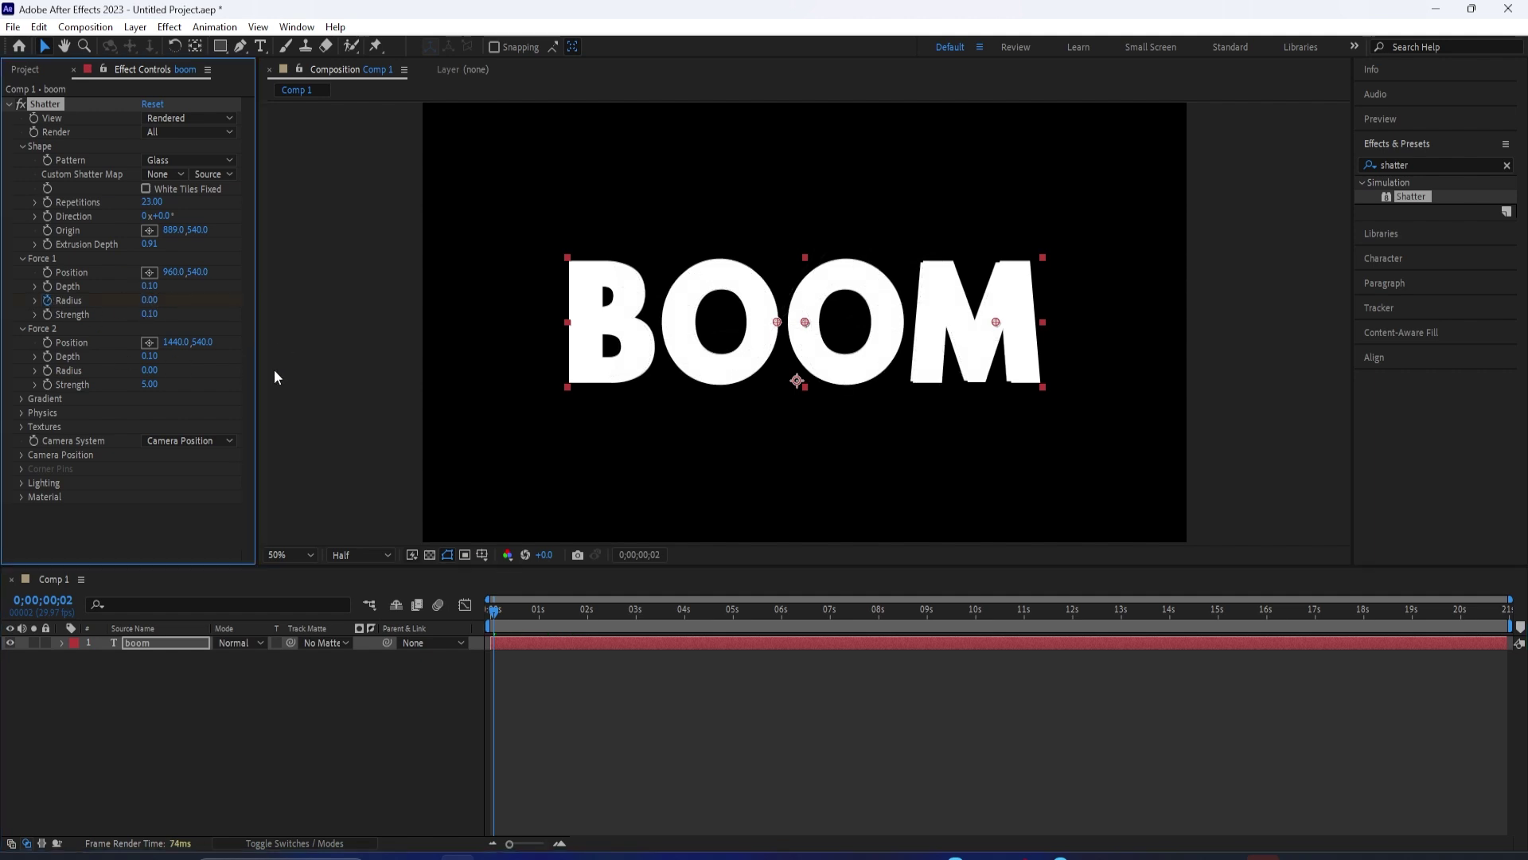
left_click_drag(500, 617, 525, 621)
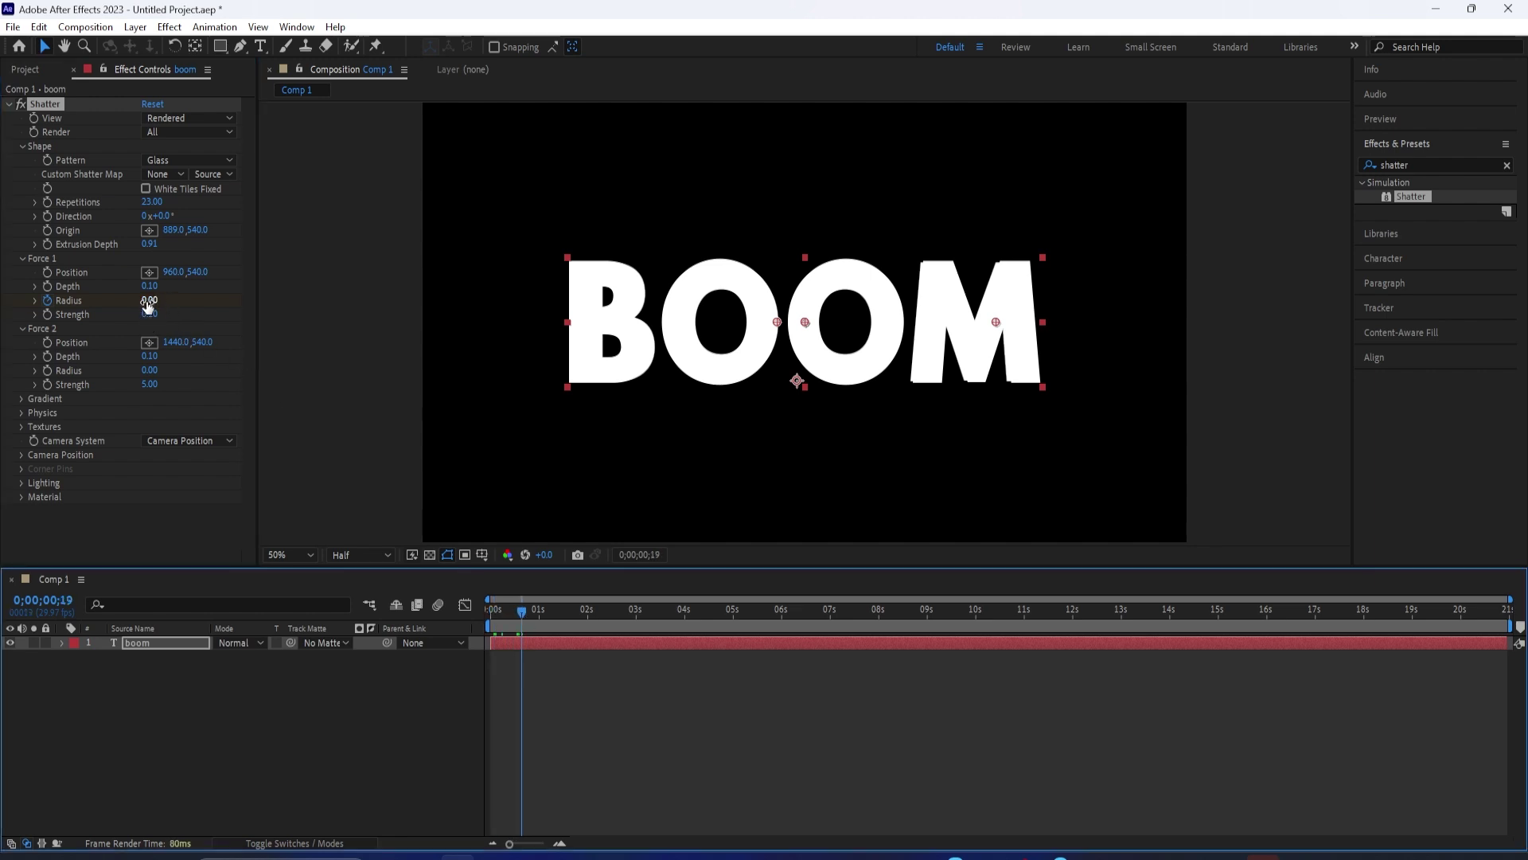
left_click_drag(148, 303, 182, 303)
left_click_drag(519, 609, 421, 614)
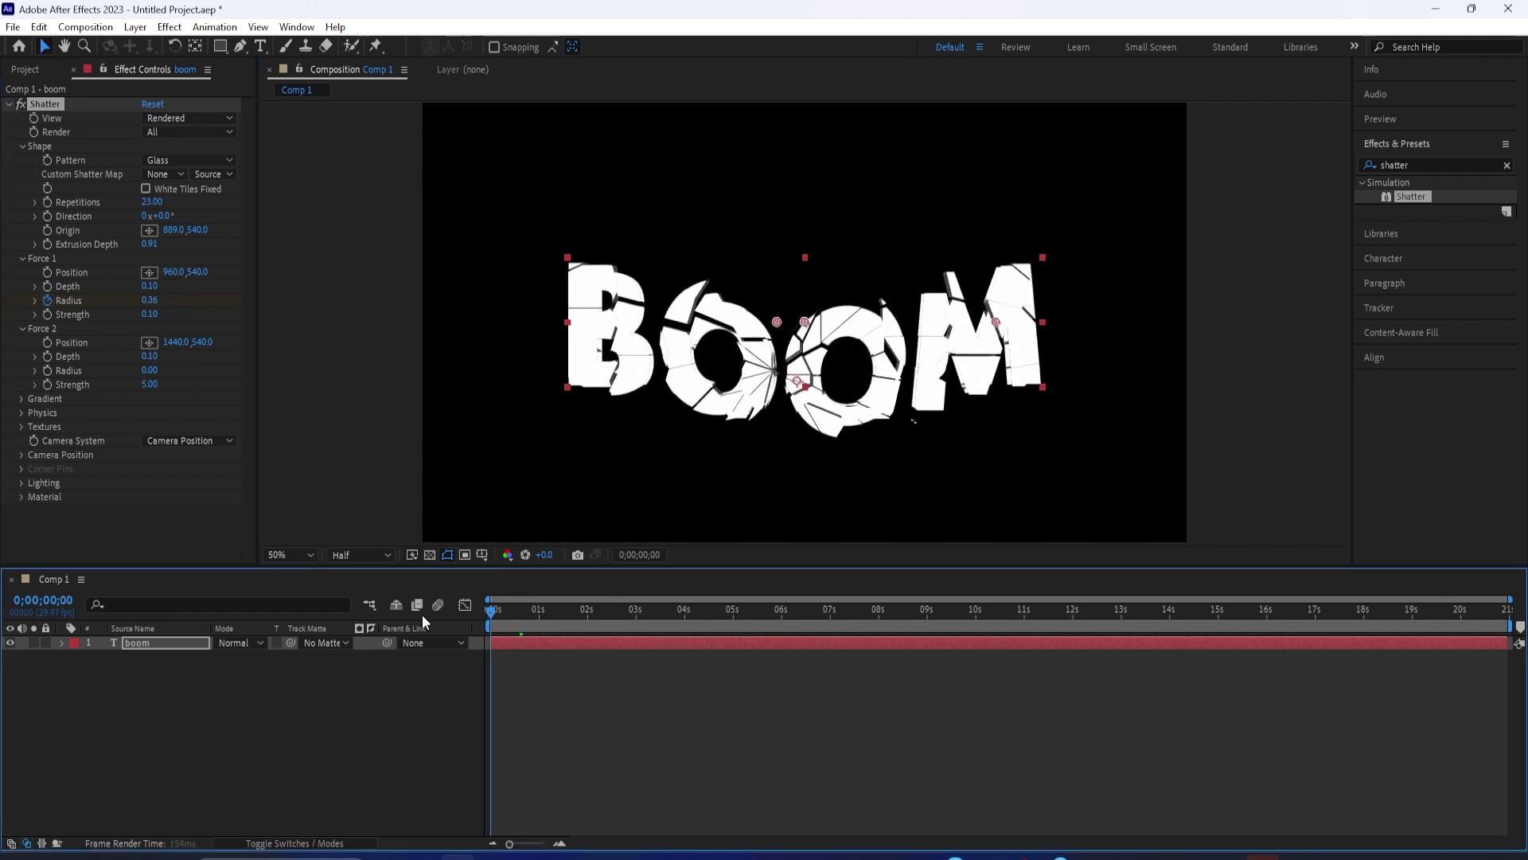
Set Force 2 Radius to 0.16 and preview the shatter
left_click(140, 376)
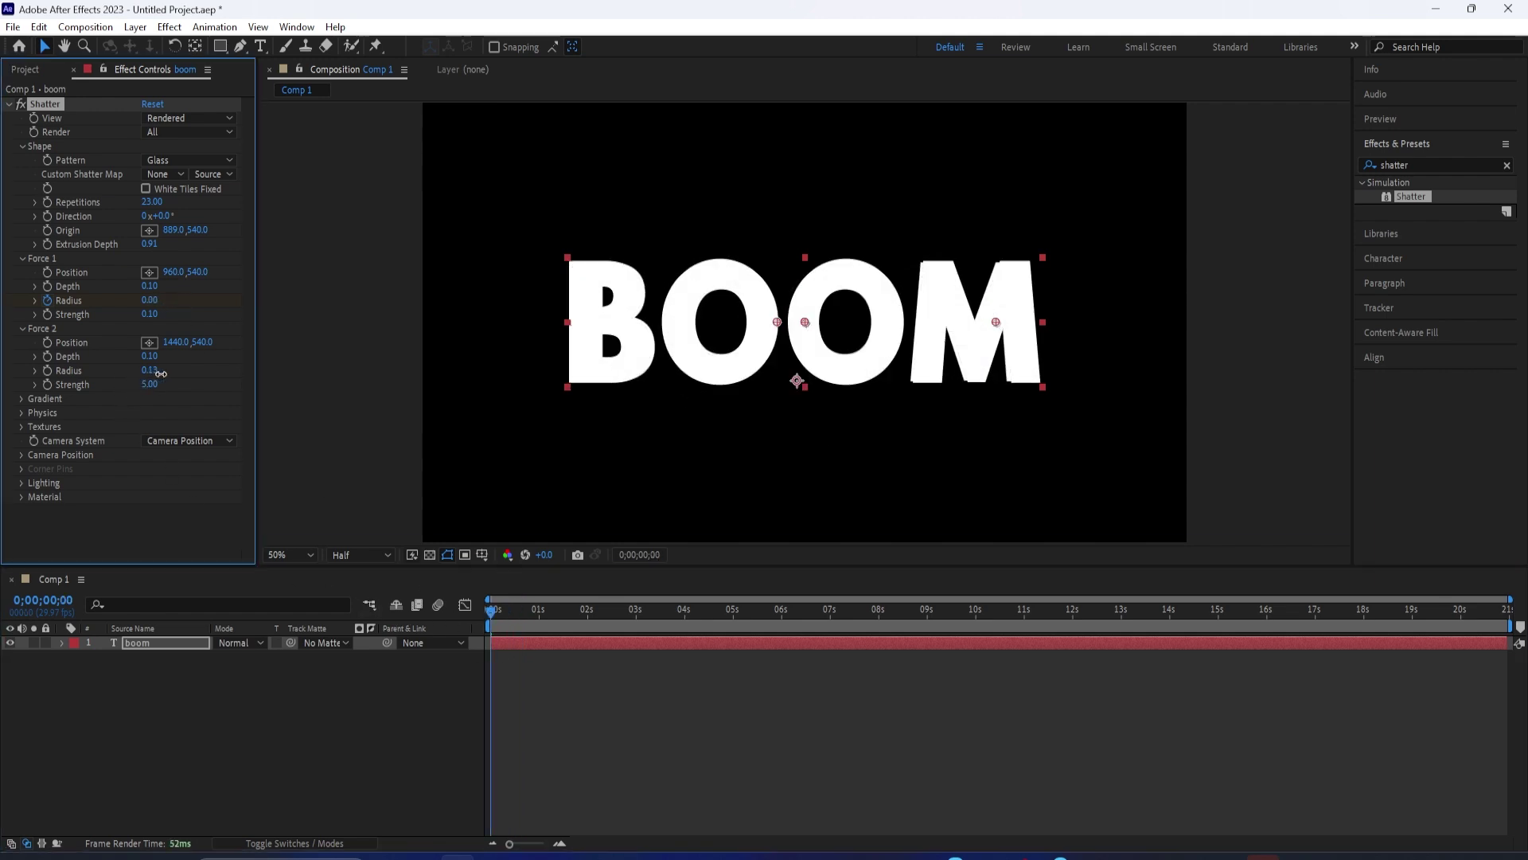
key("space")
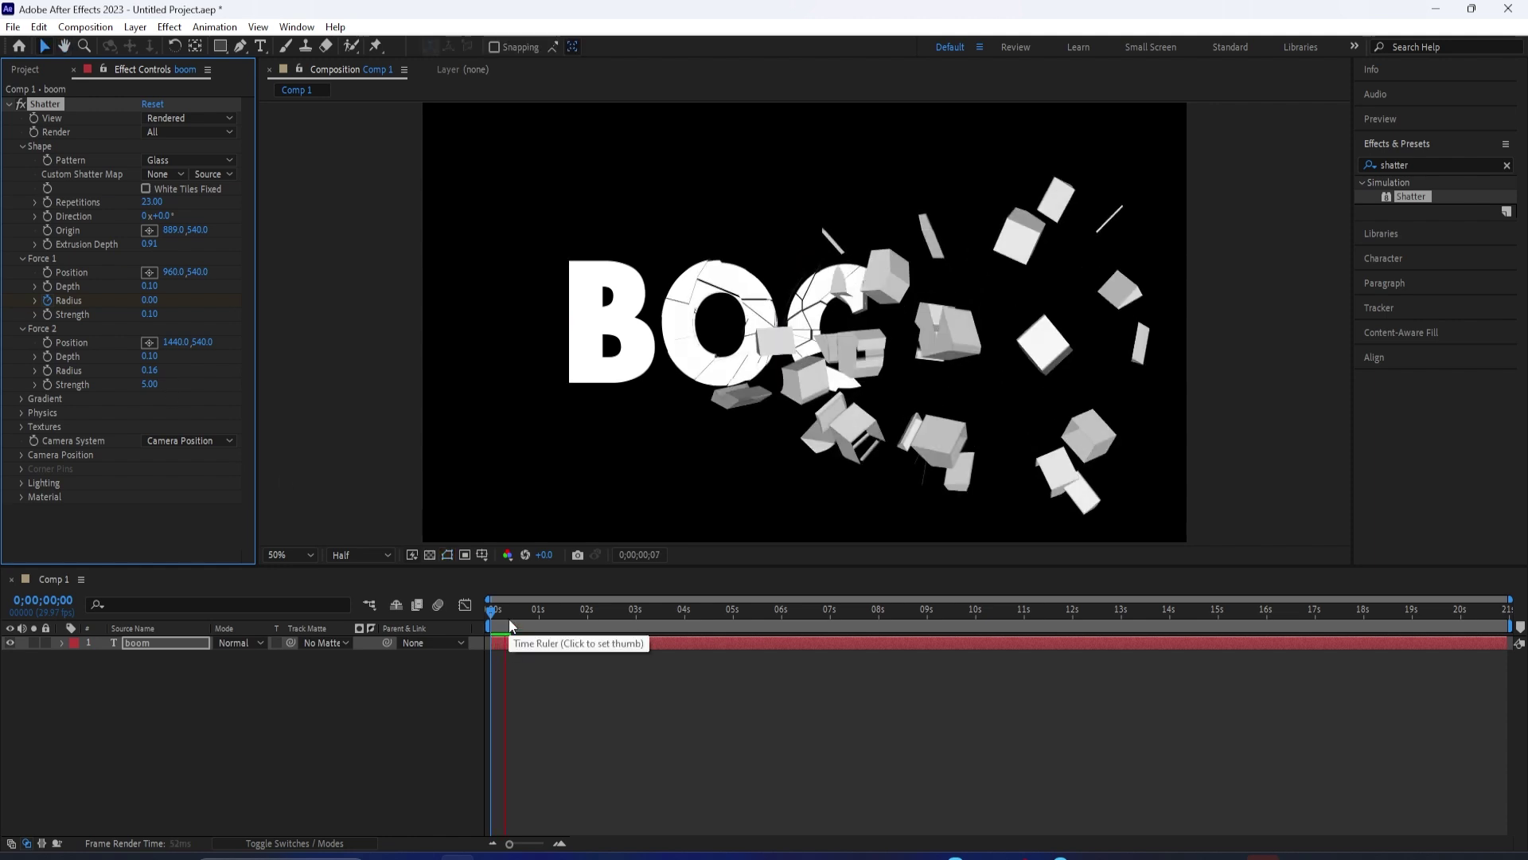
key("space")
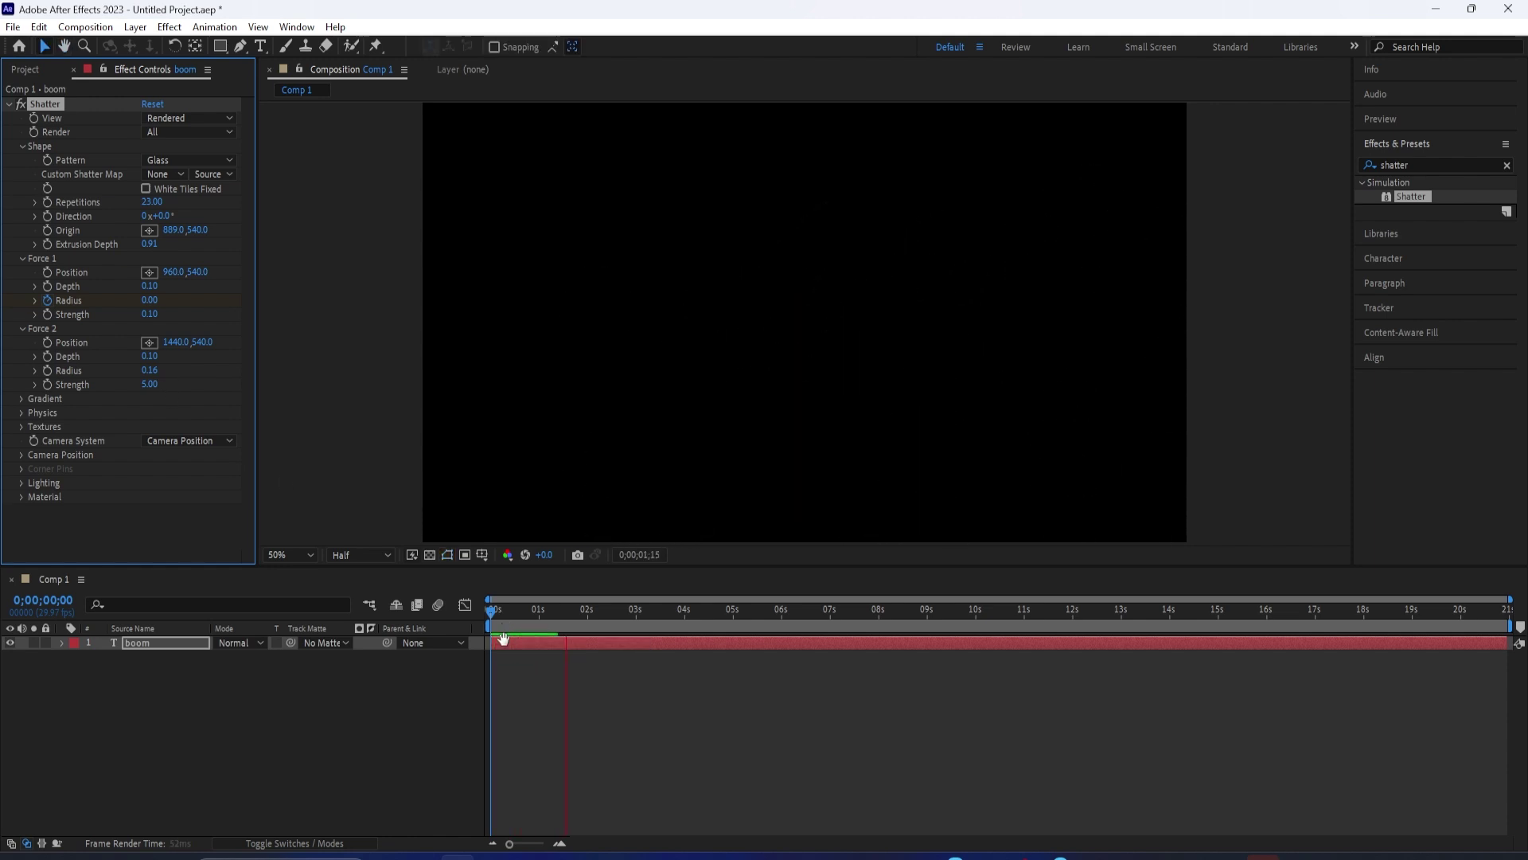
left_click_drag(572, 616, 409, 615)
Replay the preview and expand Shatter's Gradient and Physics groups
key("space")
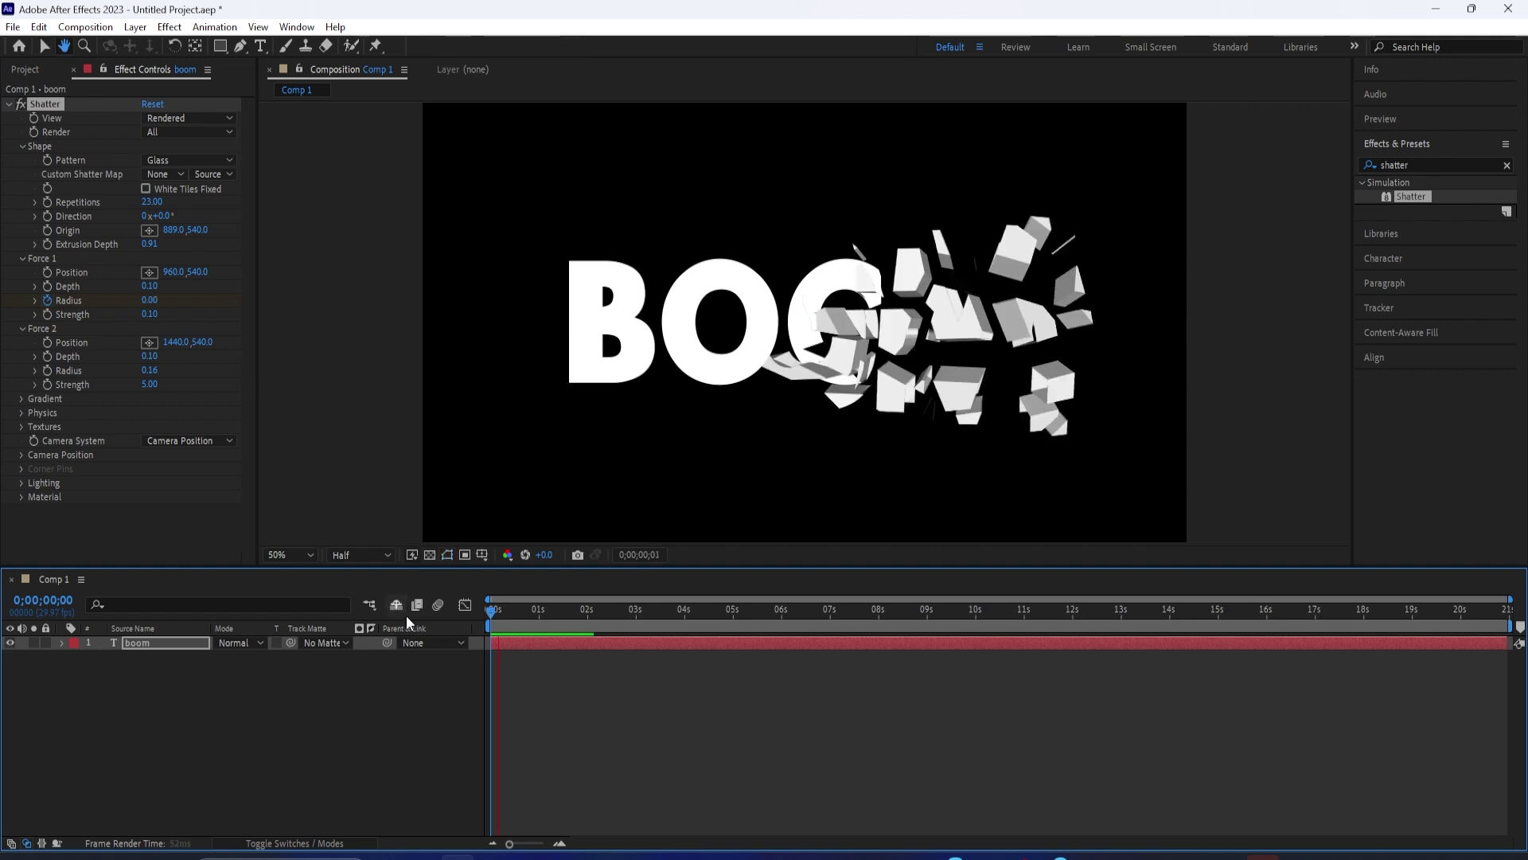
key("space")
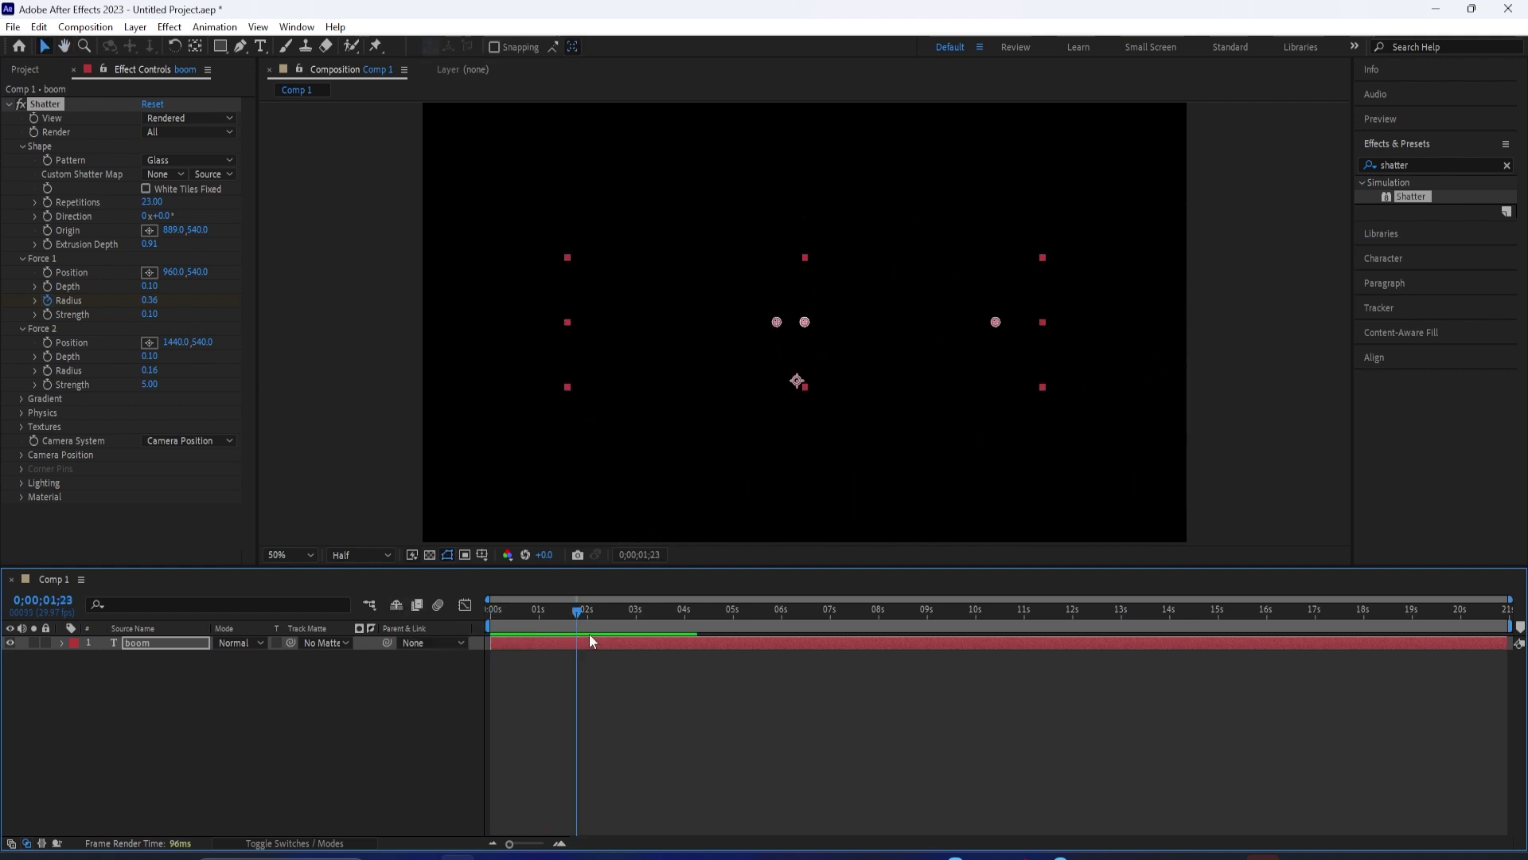
left_click(22, 400)
left_click(22, 455)
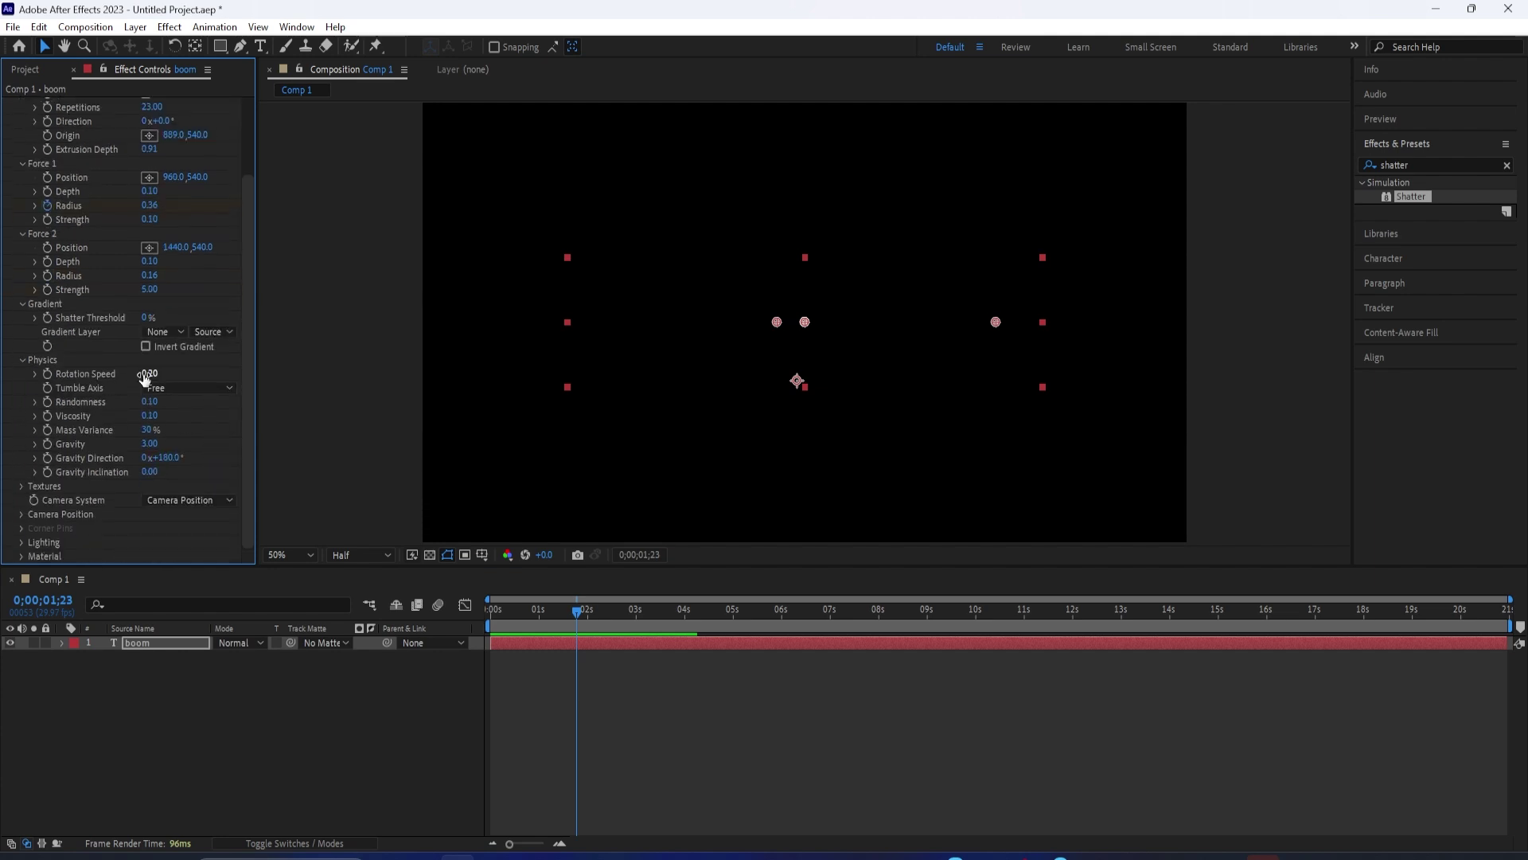
Set Rotation Speed 0.89, Gravity 1.30 and Randomness 0.08, previewing the shard tumble
left_click_drag(163, 374, 157, 376)
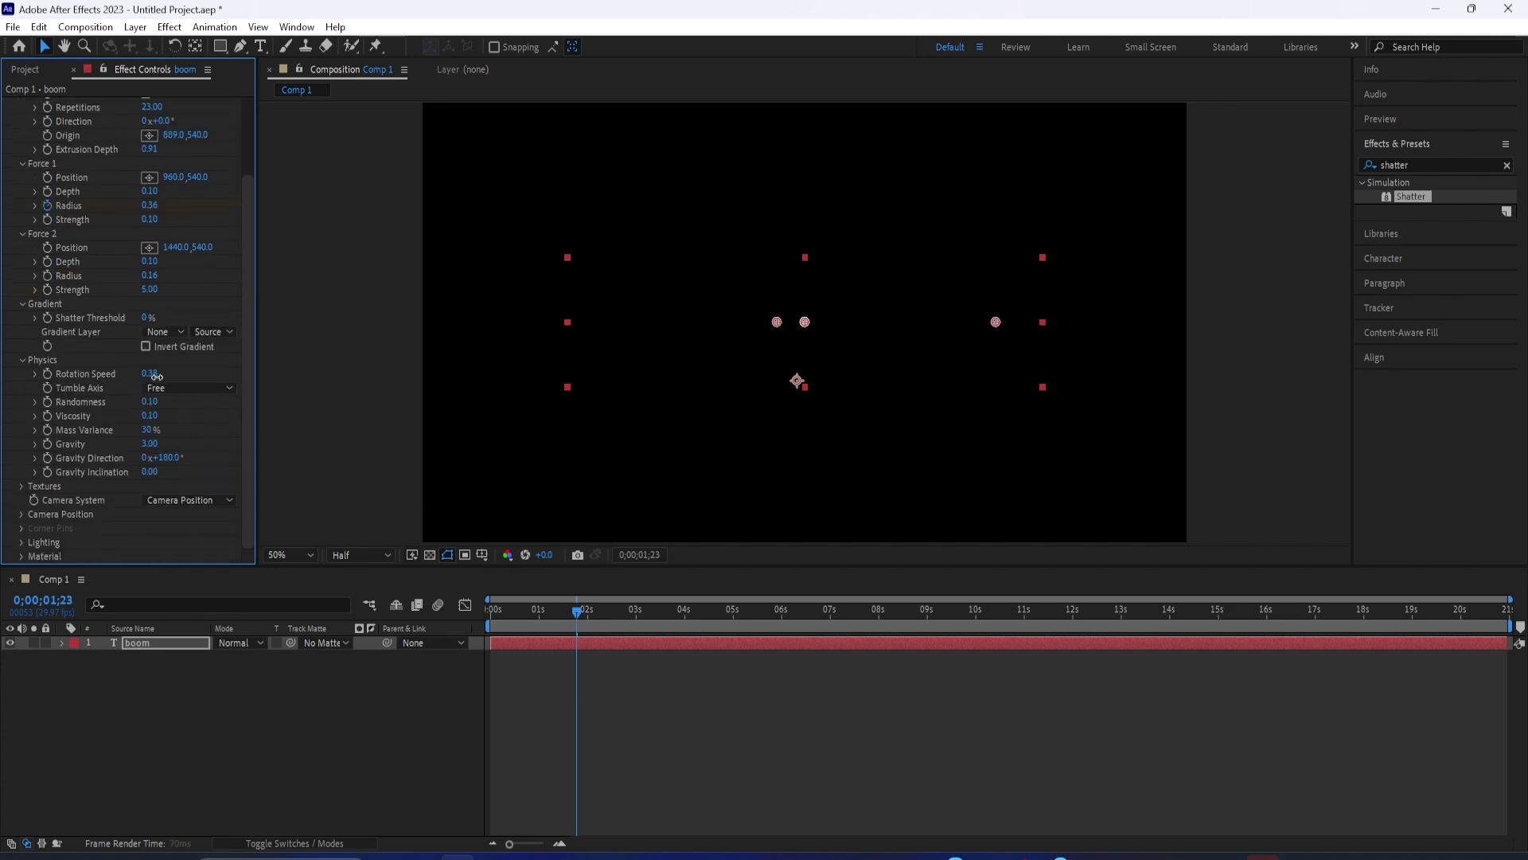
left_click(533, 608)
key("space")
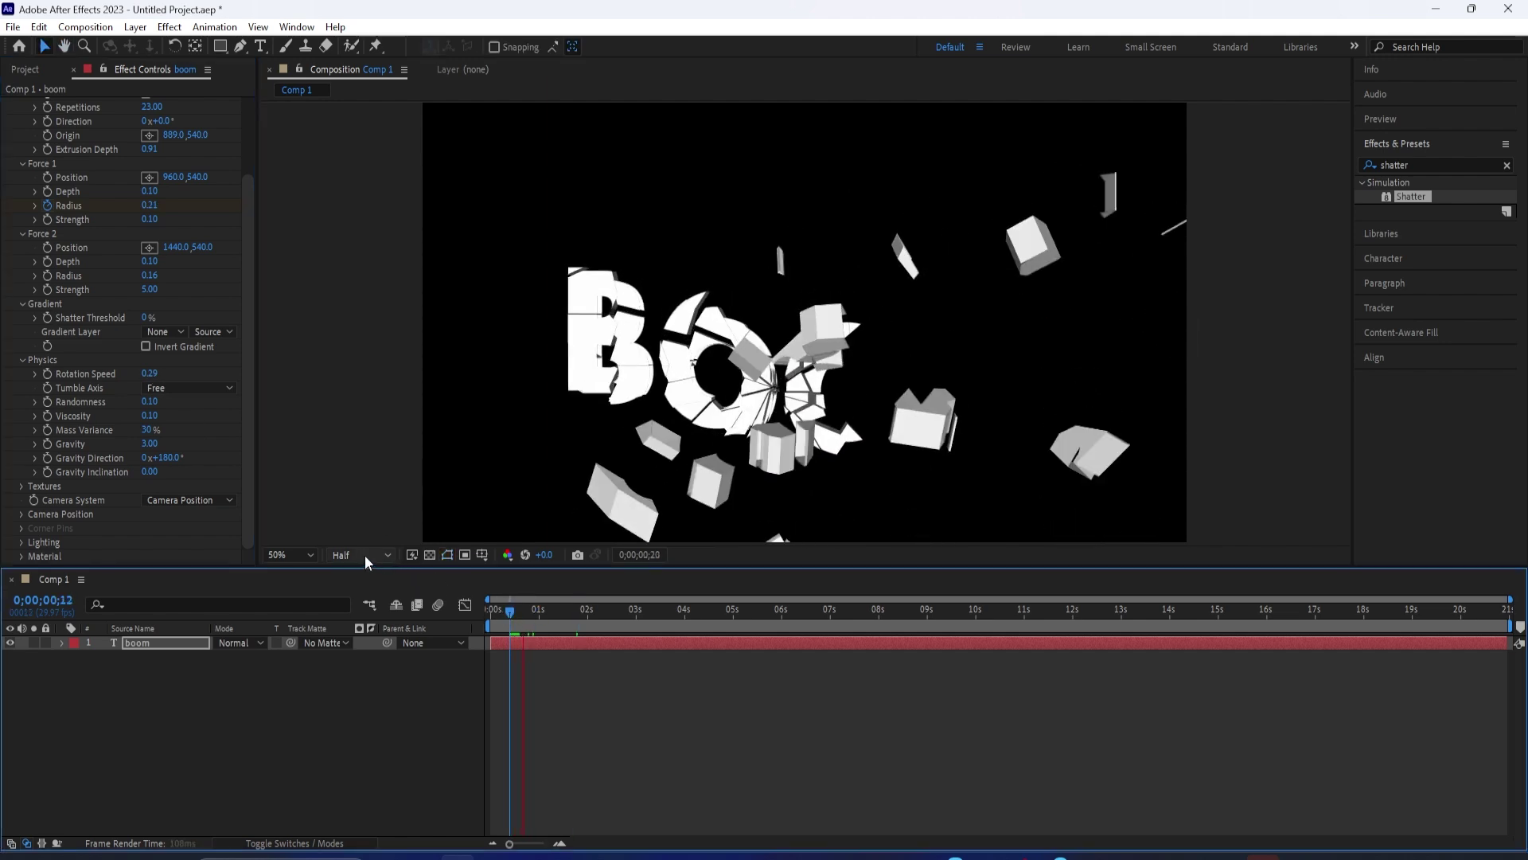
left_click_drag(152, 375, 205, 373)
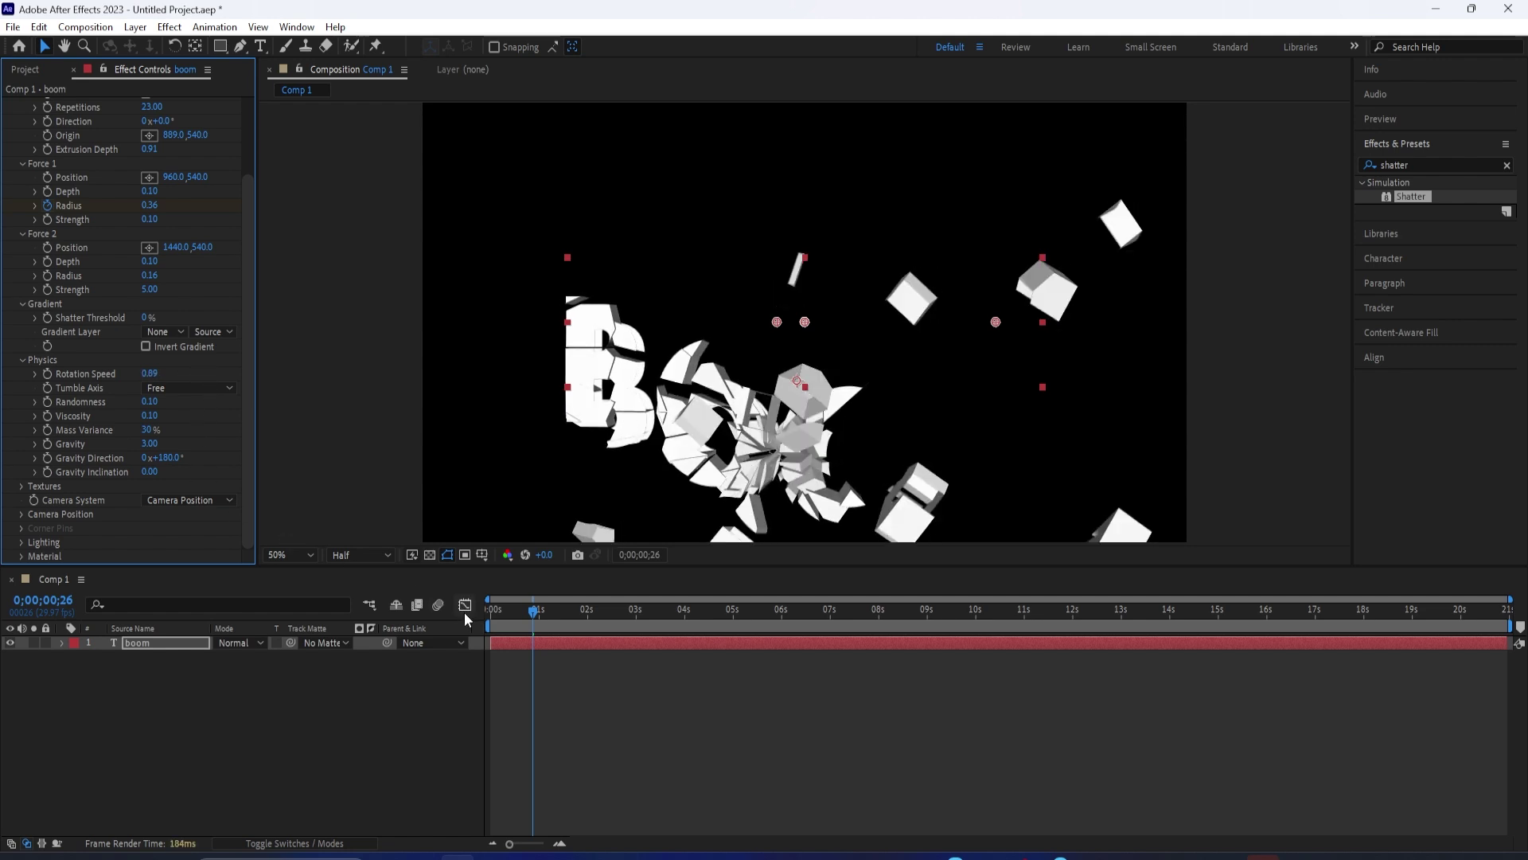
key("space")
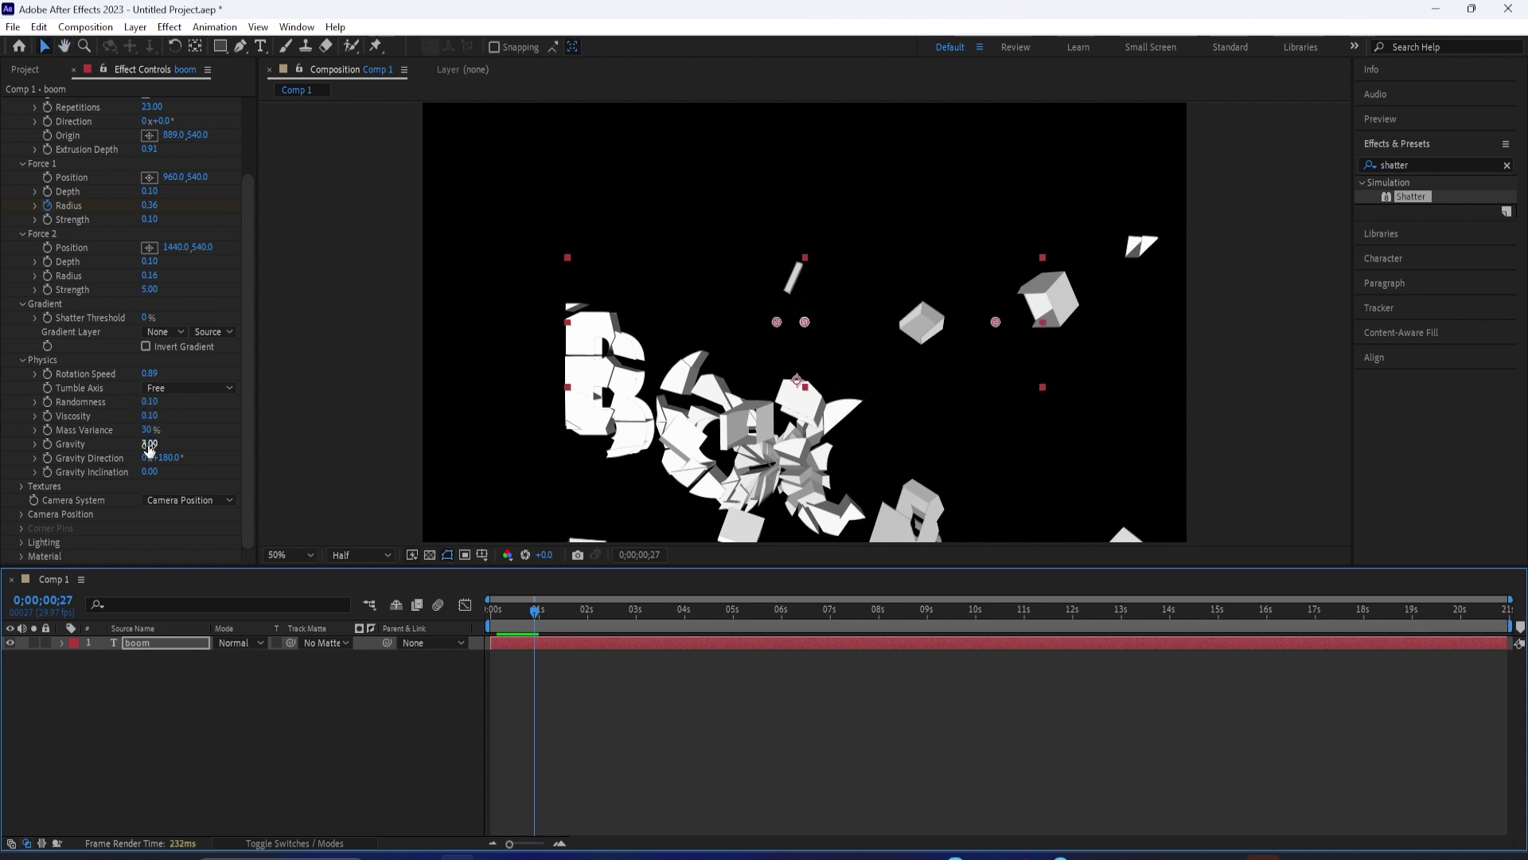
mouse_move(148, 443)
left_mouse_down()
mouse_move(151, 457)
mouse_move(132, 444)
left_mouse_up()
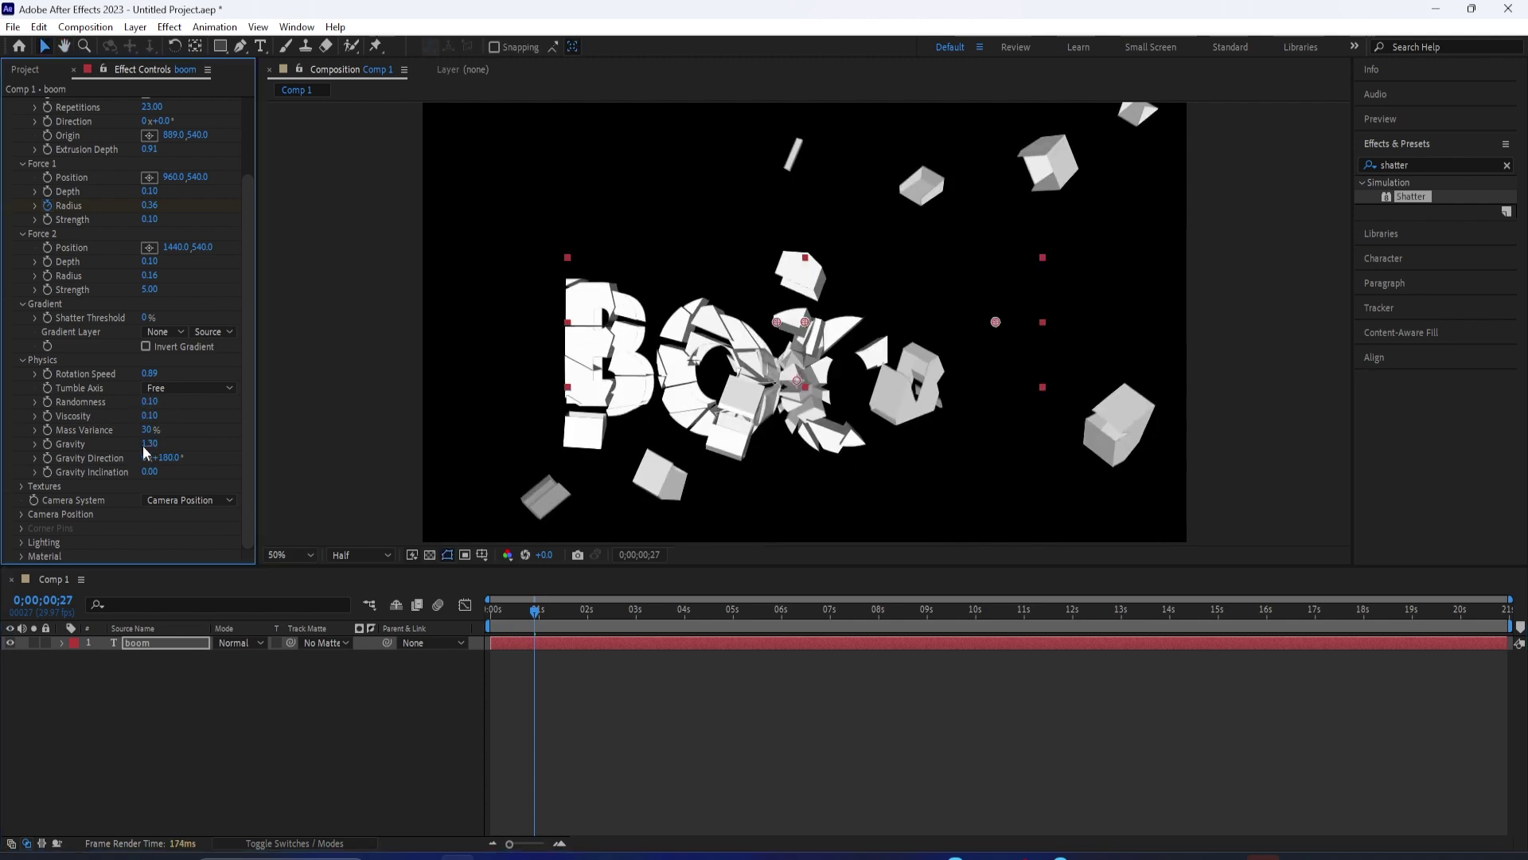
left_click_drag(148, 409, 145, 409)
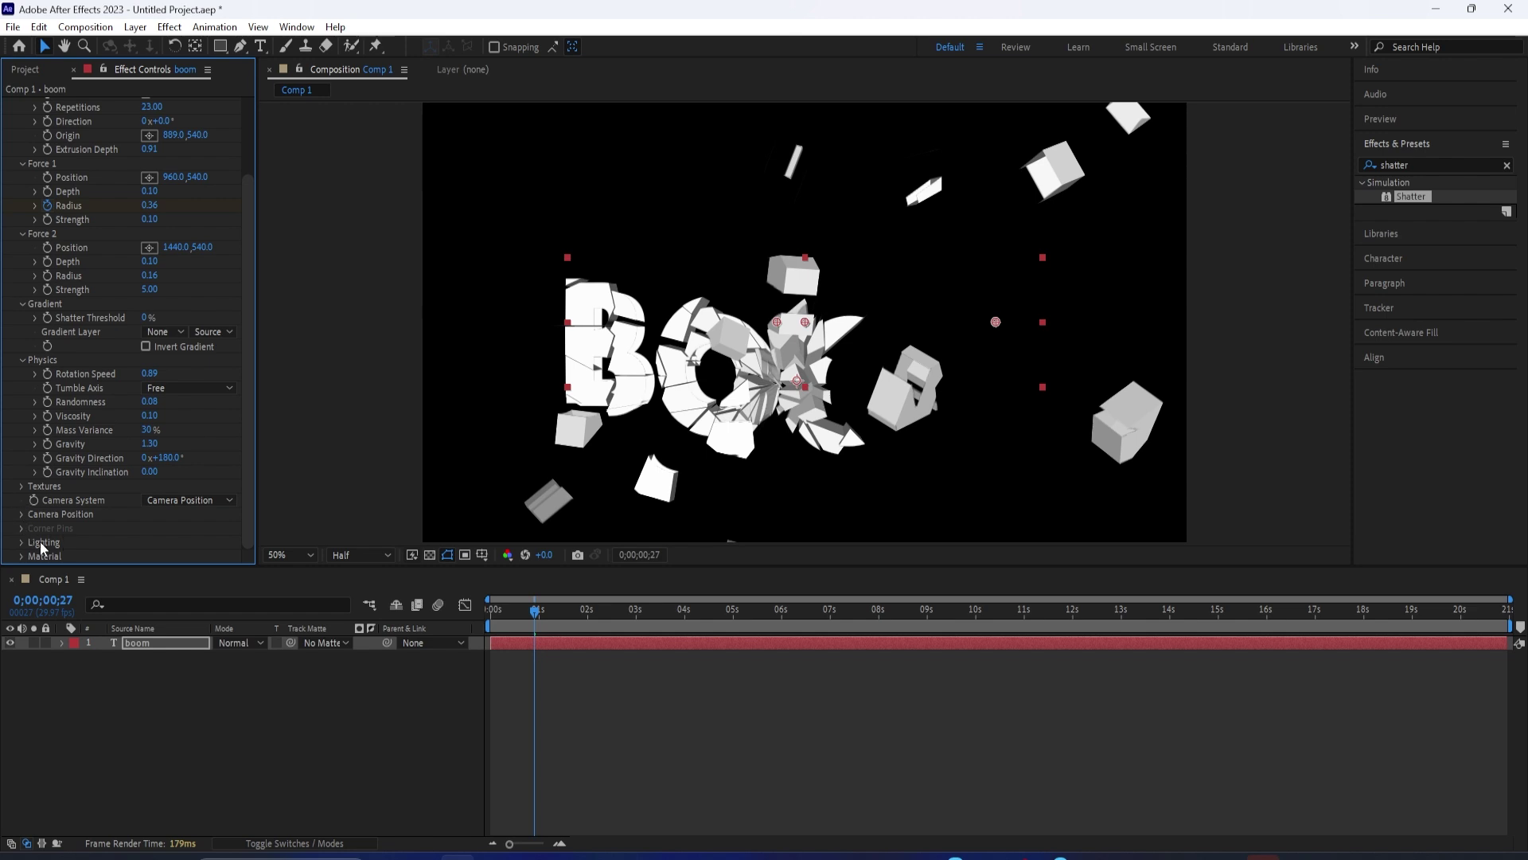
Expand Shatter's Lighting settings and give the light a red colour
left_click(21, 548)
scroll(174, 475, "down", 1)
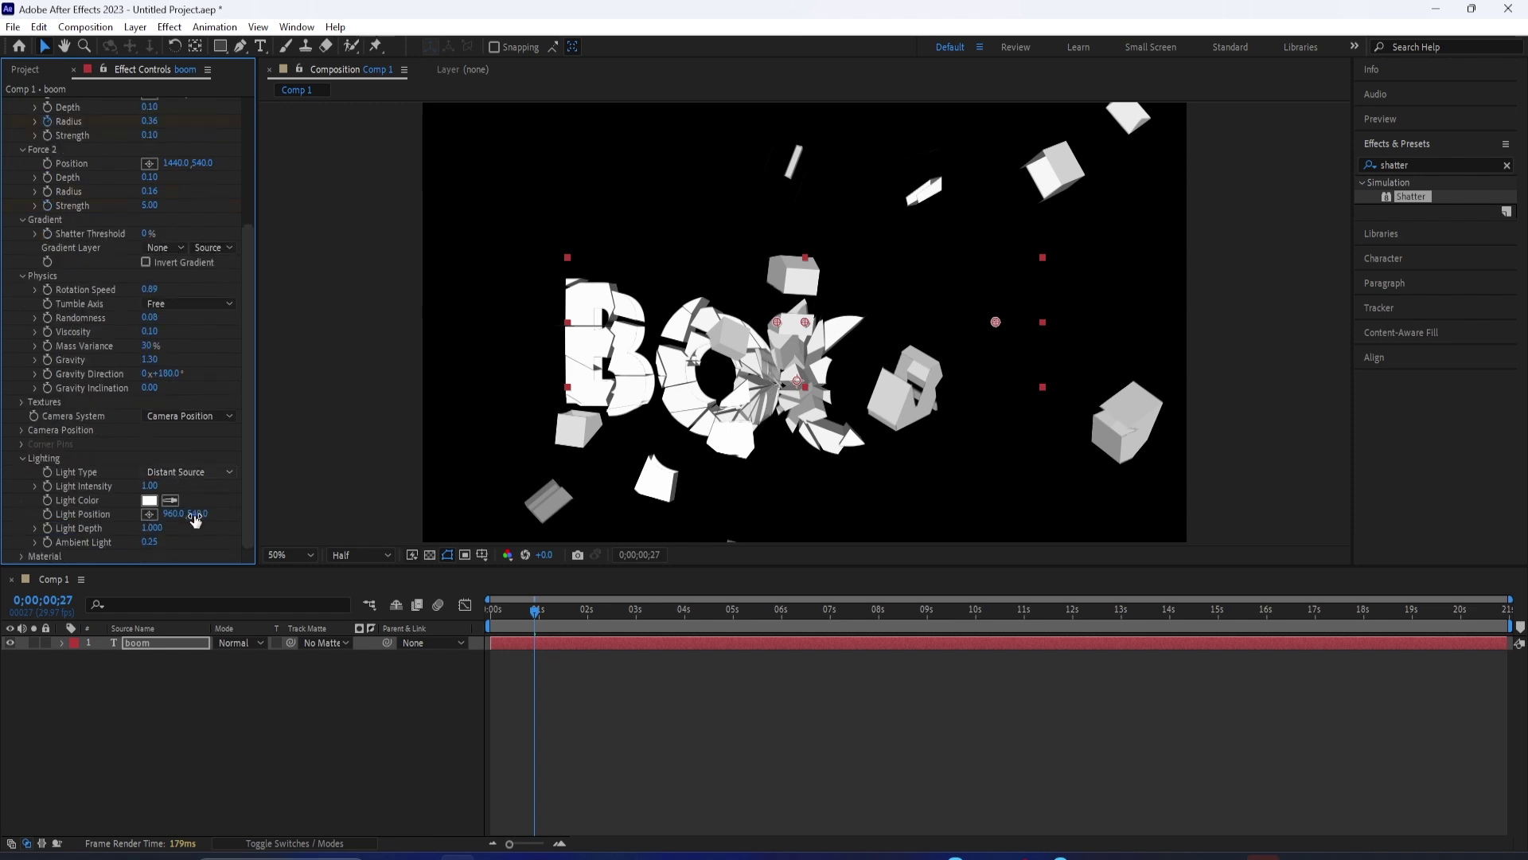
left_click(148, 502)
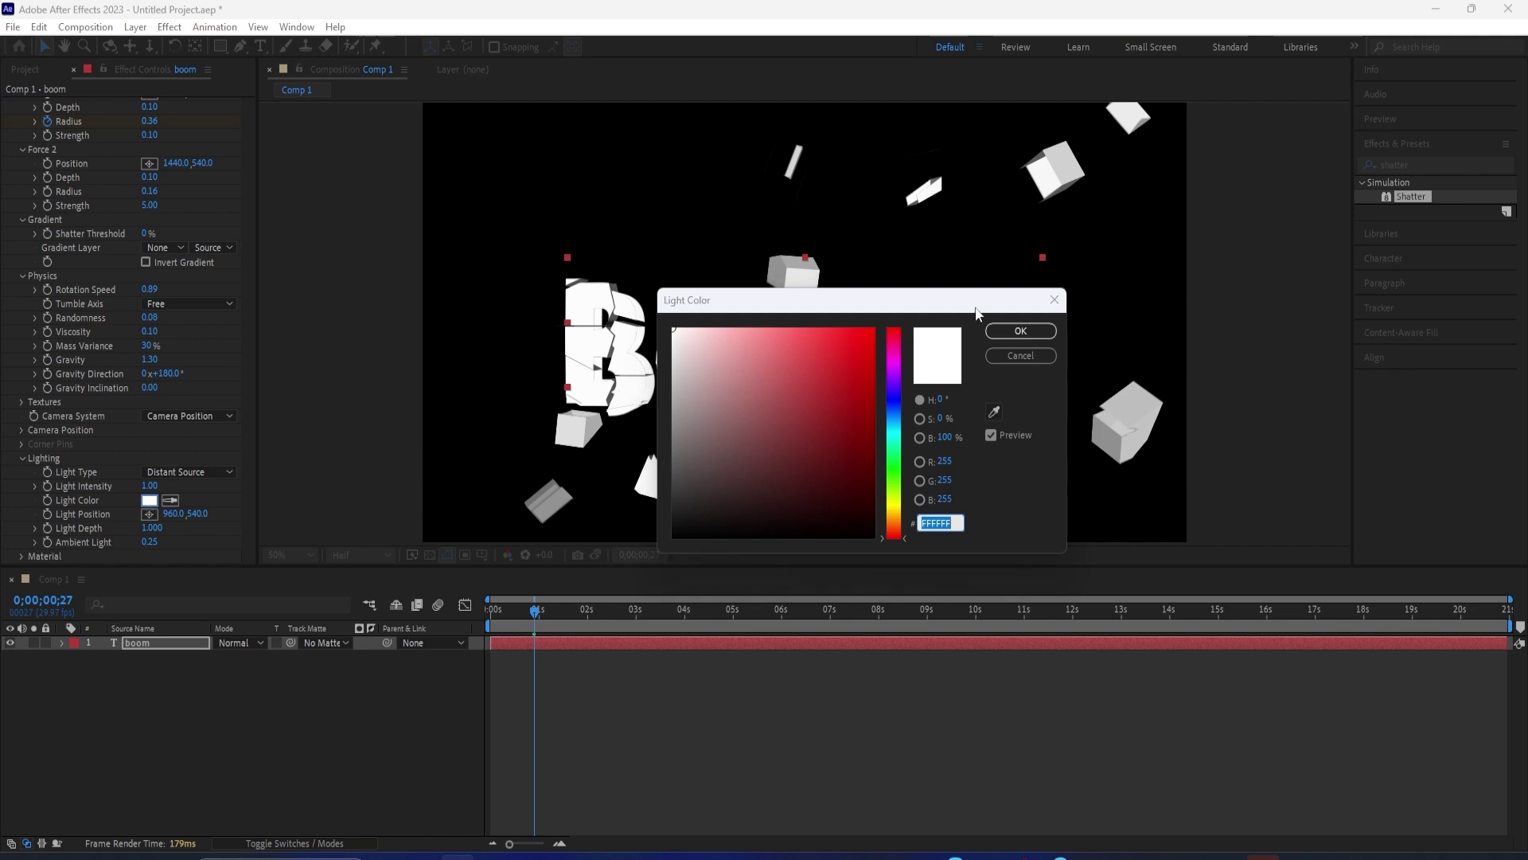
left_click(836, 332)
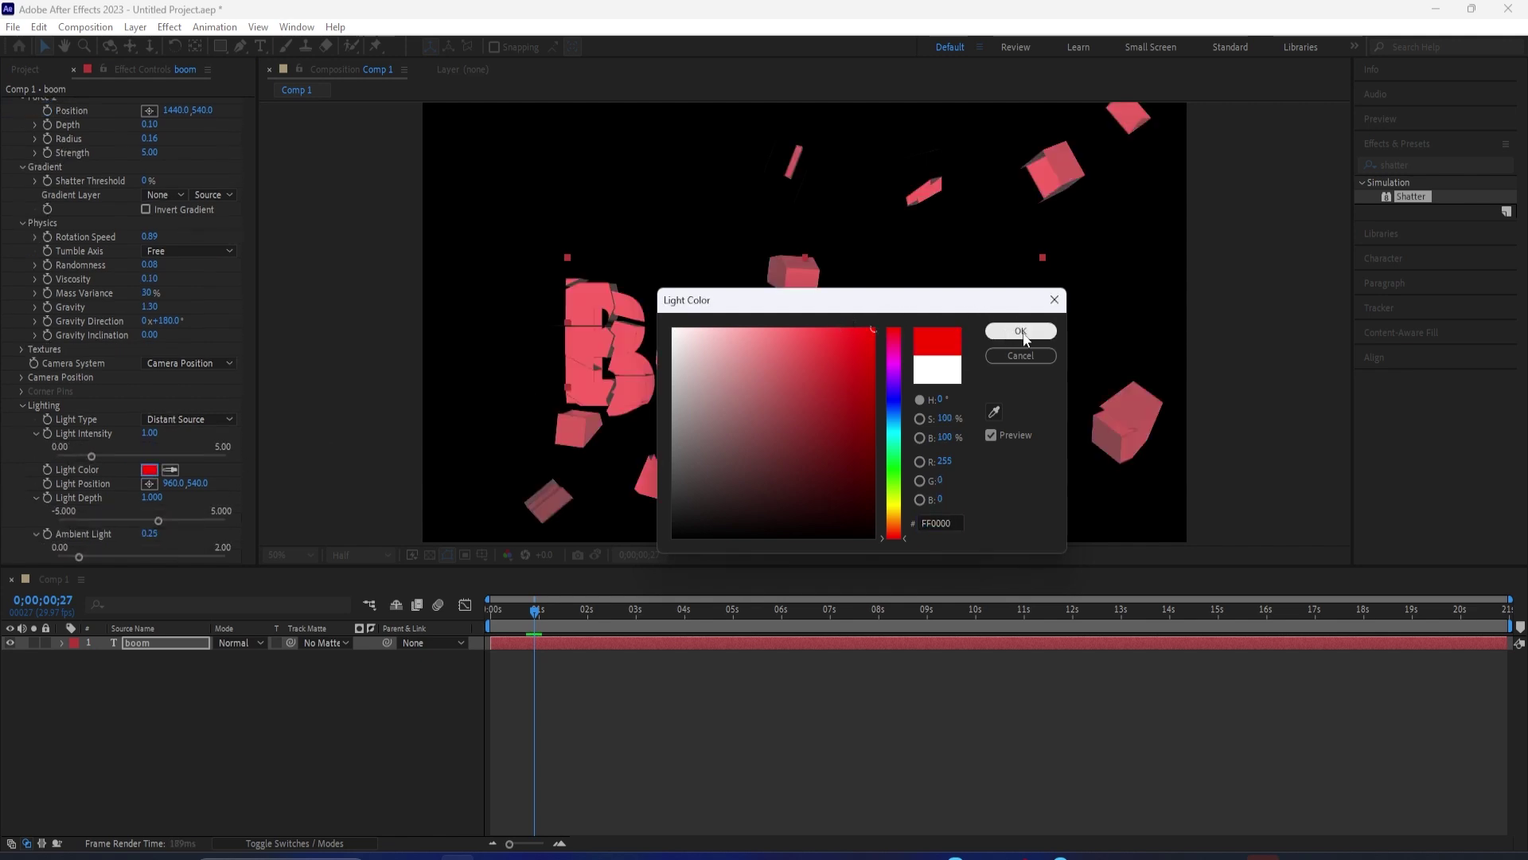
left_click(1015, 331)
Try the Point Source and First Comp Light types, then settle back on Distant Source
left_click(160, 419)
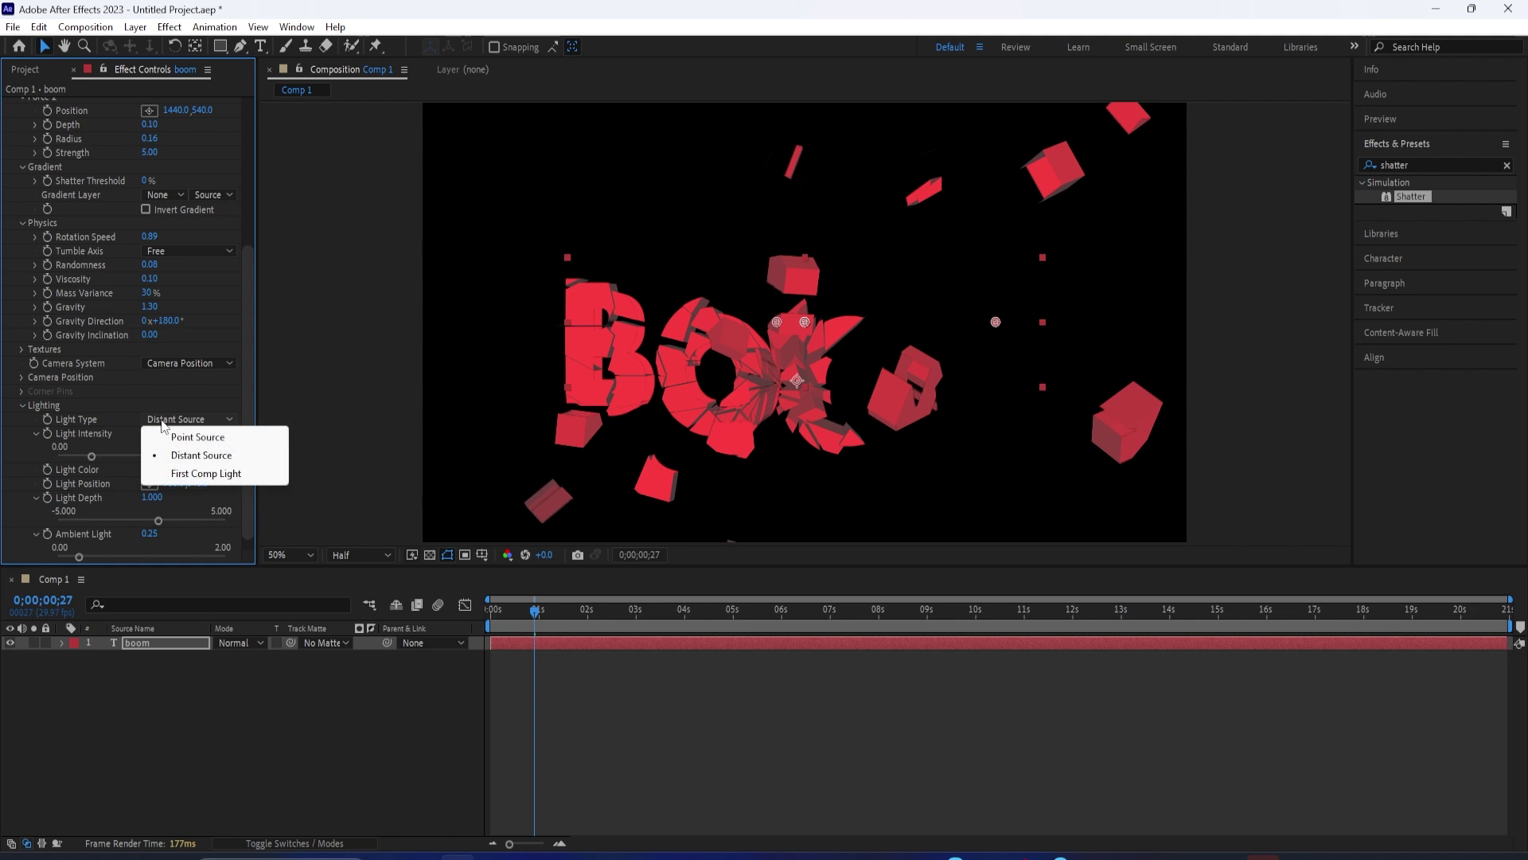
left_click(214, 438)
left_click(198, 420)
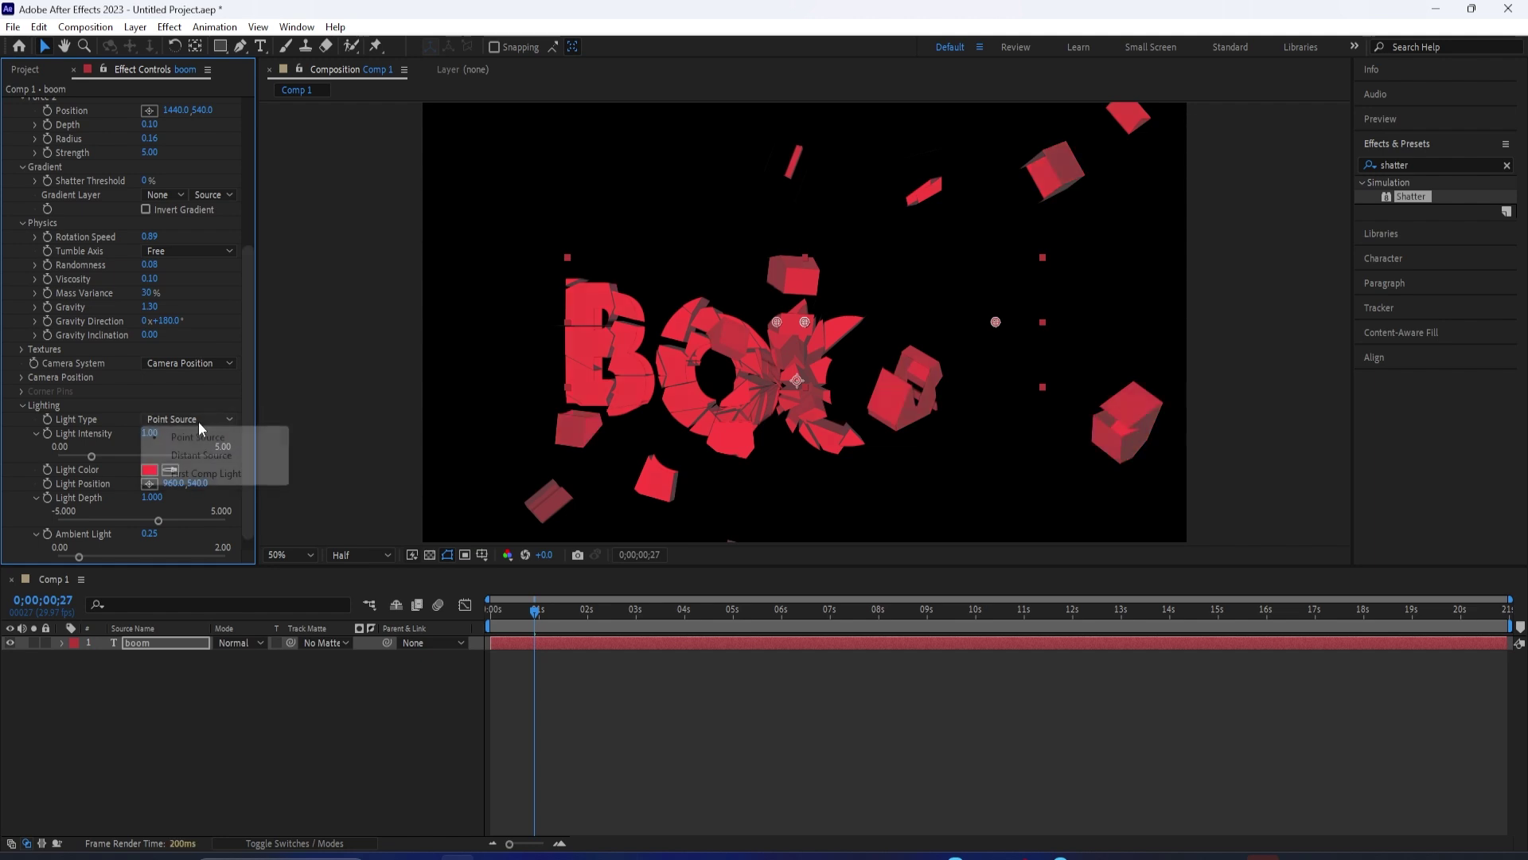
left_click(198, 474)
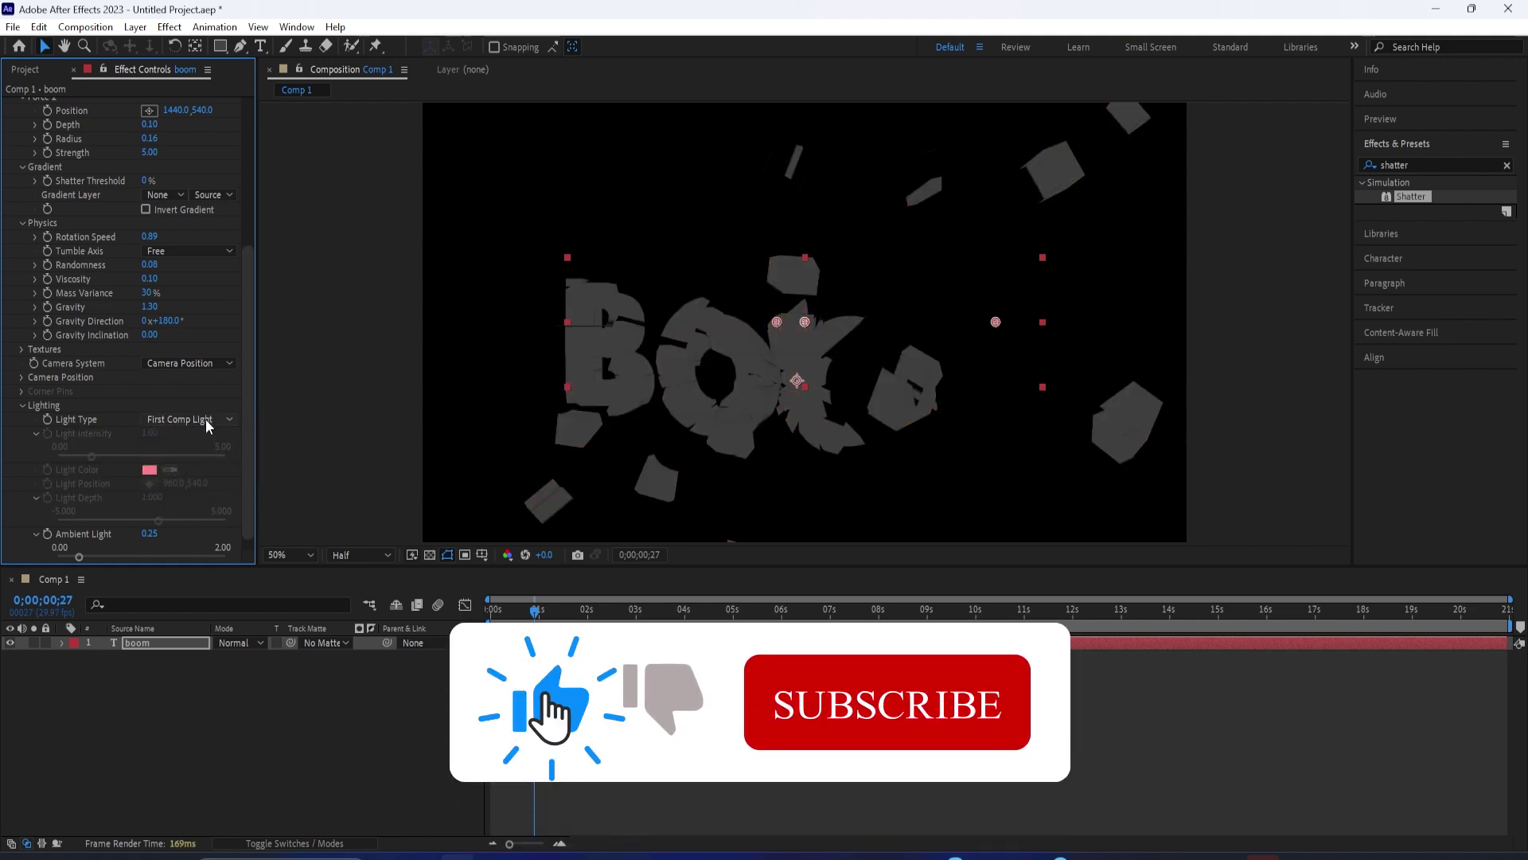
left_click(203, 419)
left_click(197, 455)
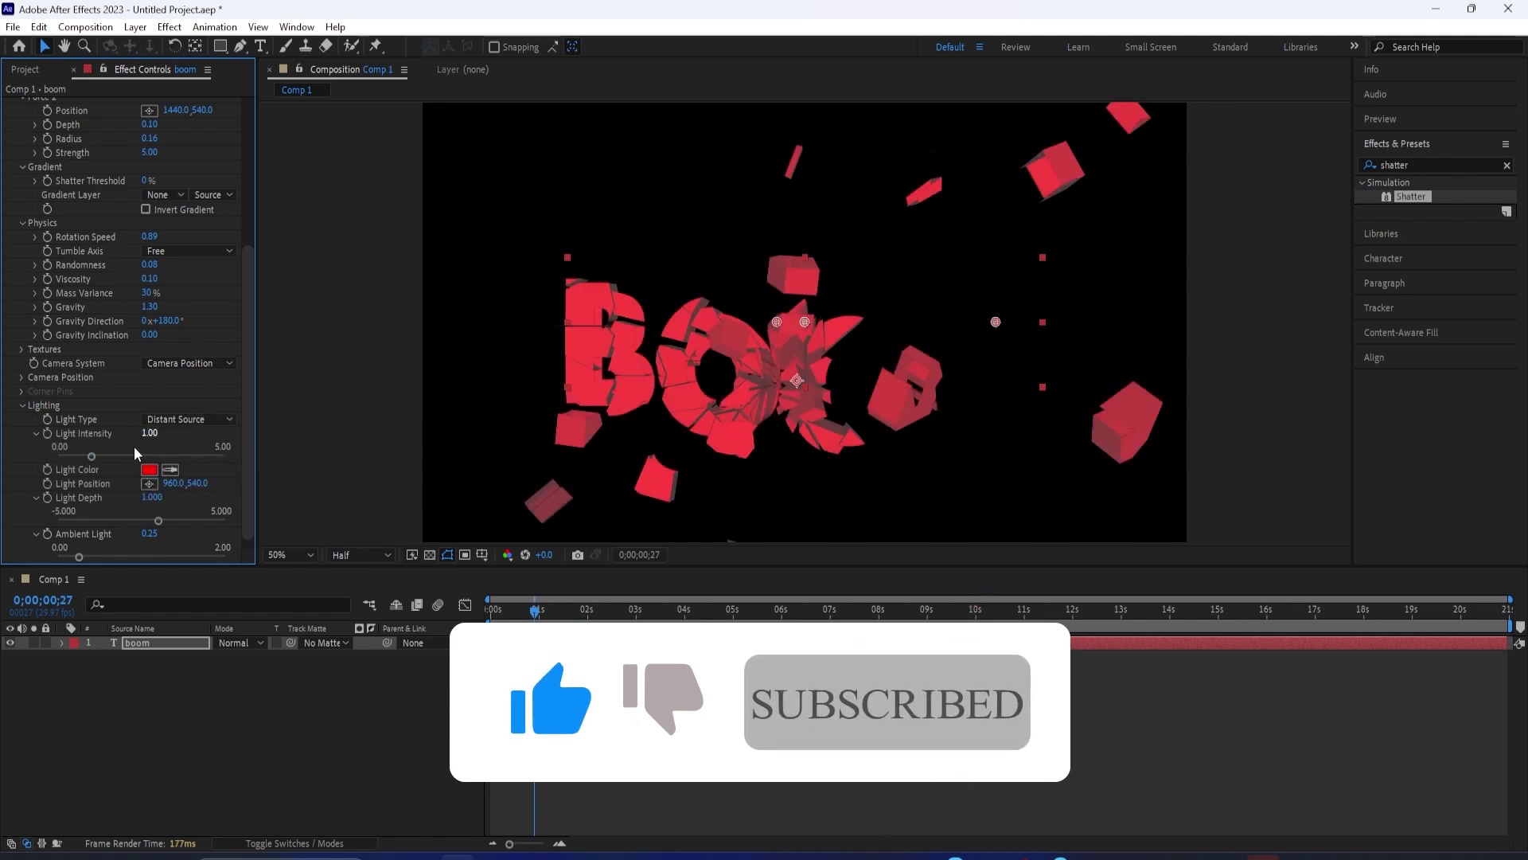
Deepen the light colour to D91717 and lower Light Intensity to 0.83
left_click(149, 469)
left_click_drag(671, 448, 850, 358)
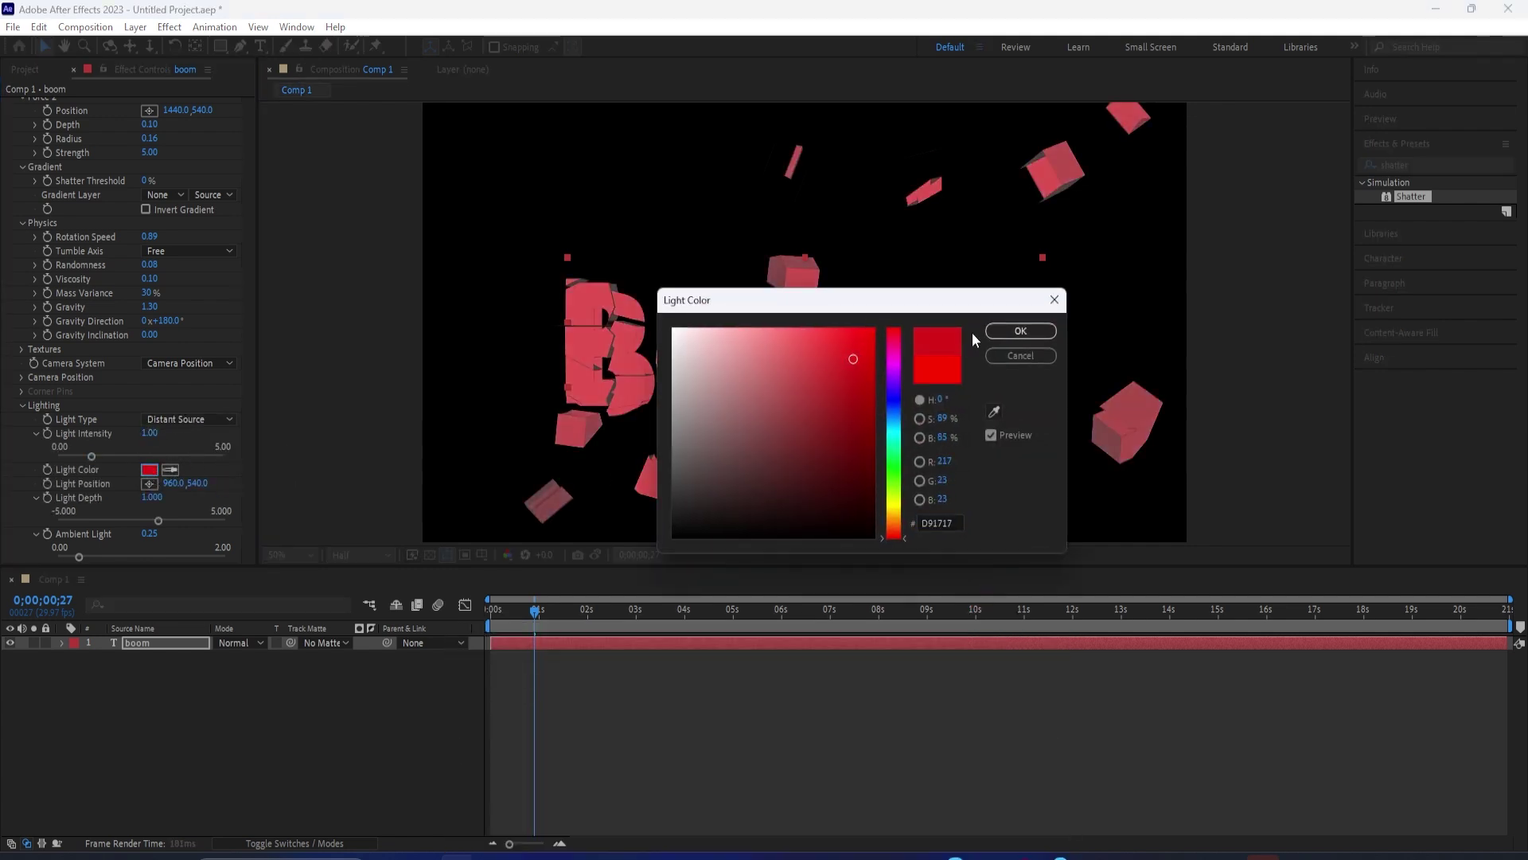
left_click(1020, 331)
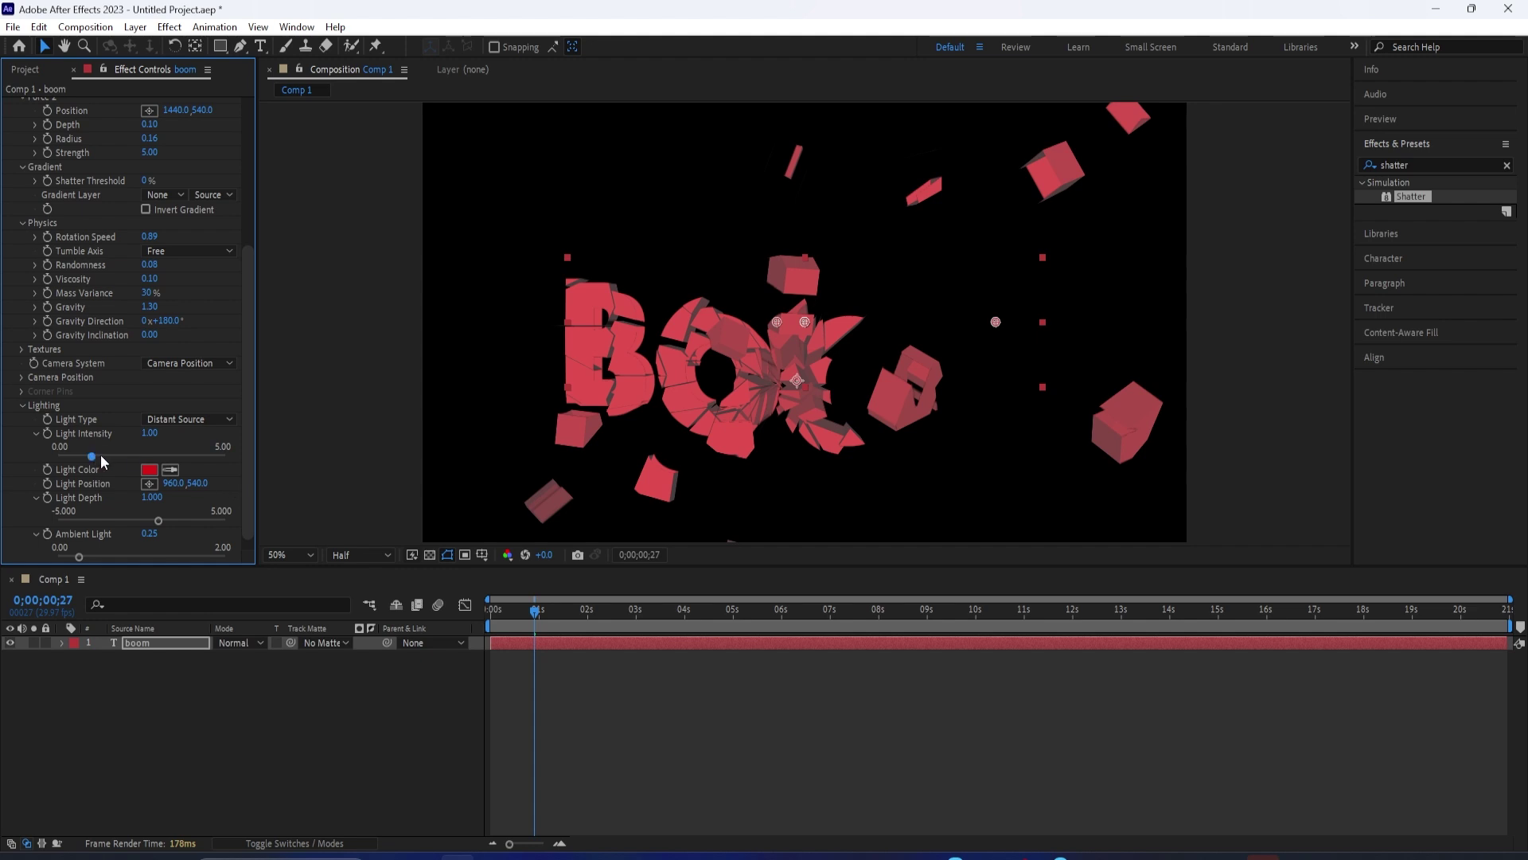
left_click_drag(112, 459, 85, 465)
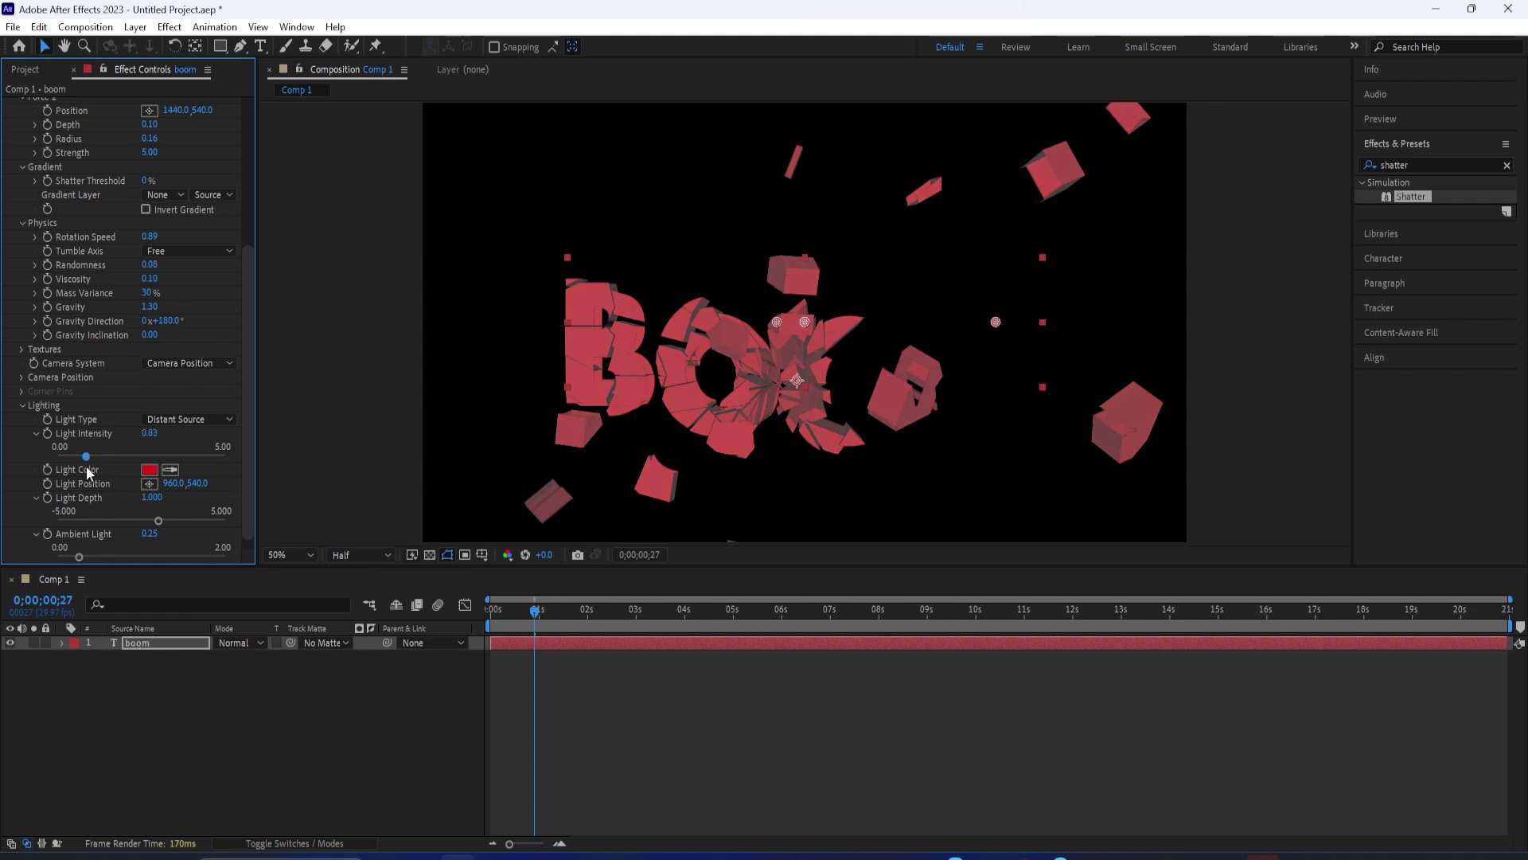
left_click(491, 614)
Preview the red BOOM shatter, then stop and move the playhead back toward the start
key("space")
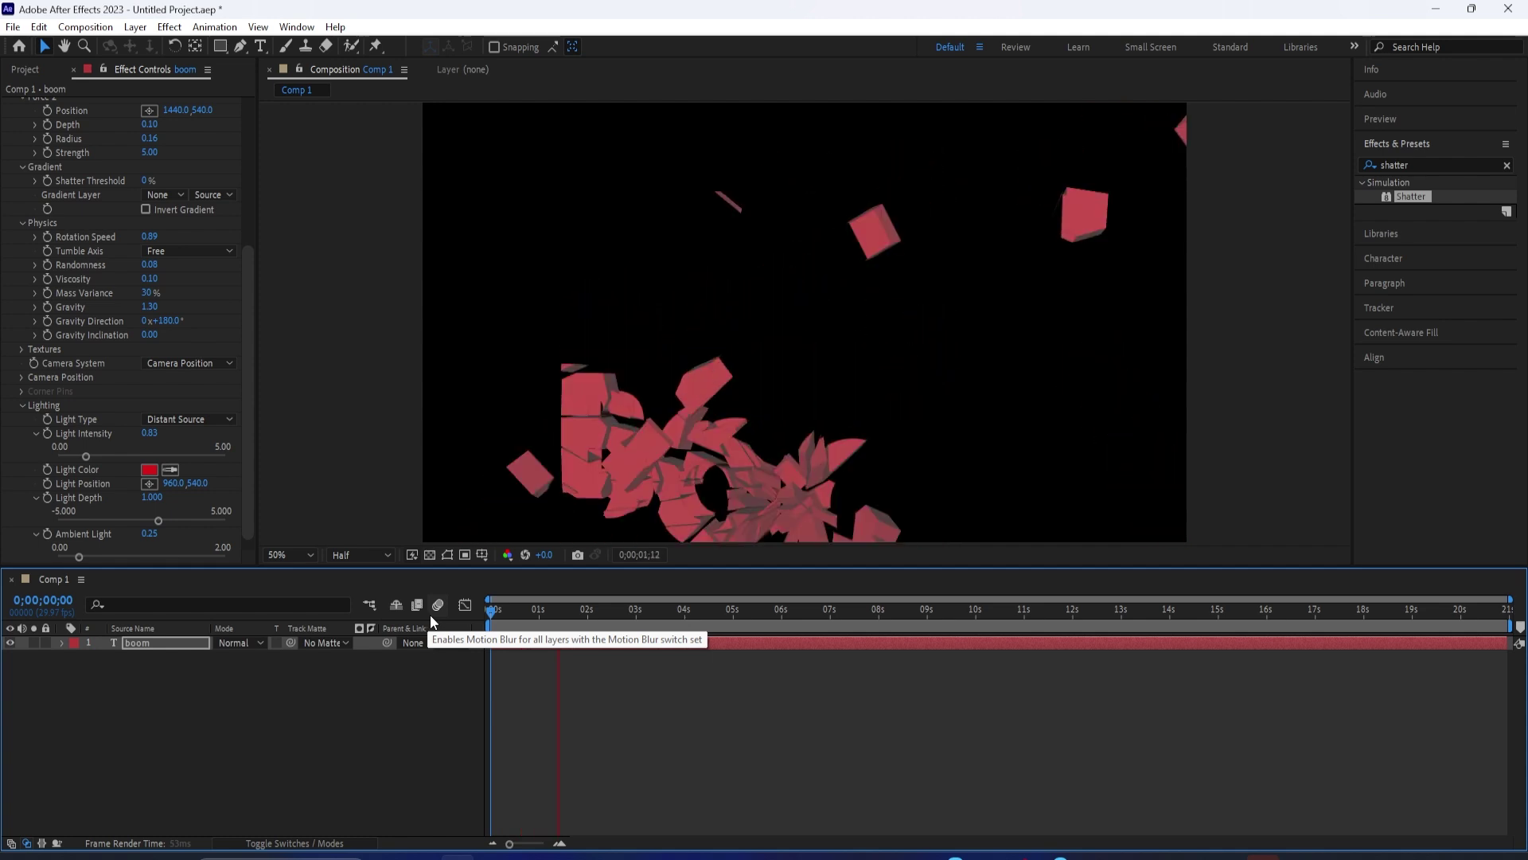
left_click(570, 625)
left_click_drag(581, 622, 435, 624)
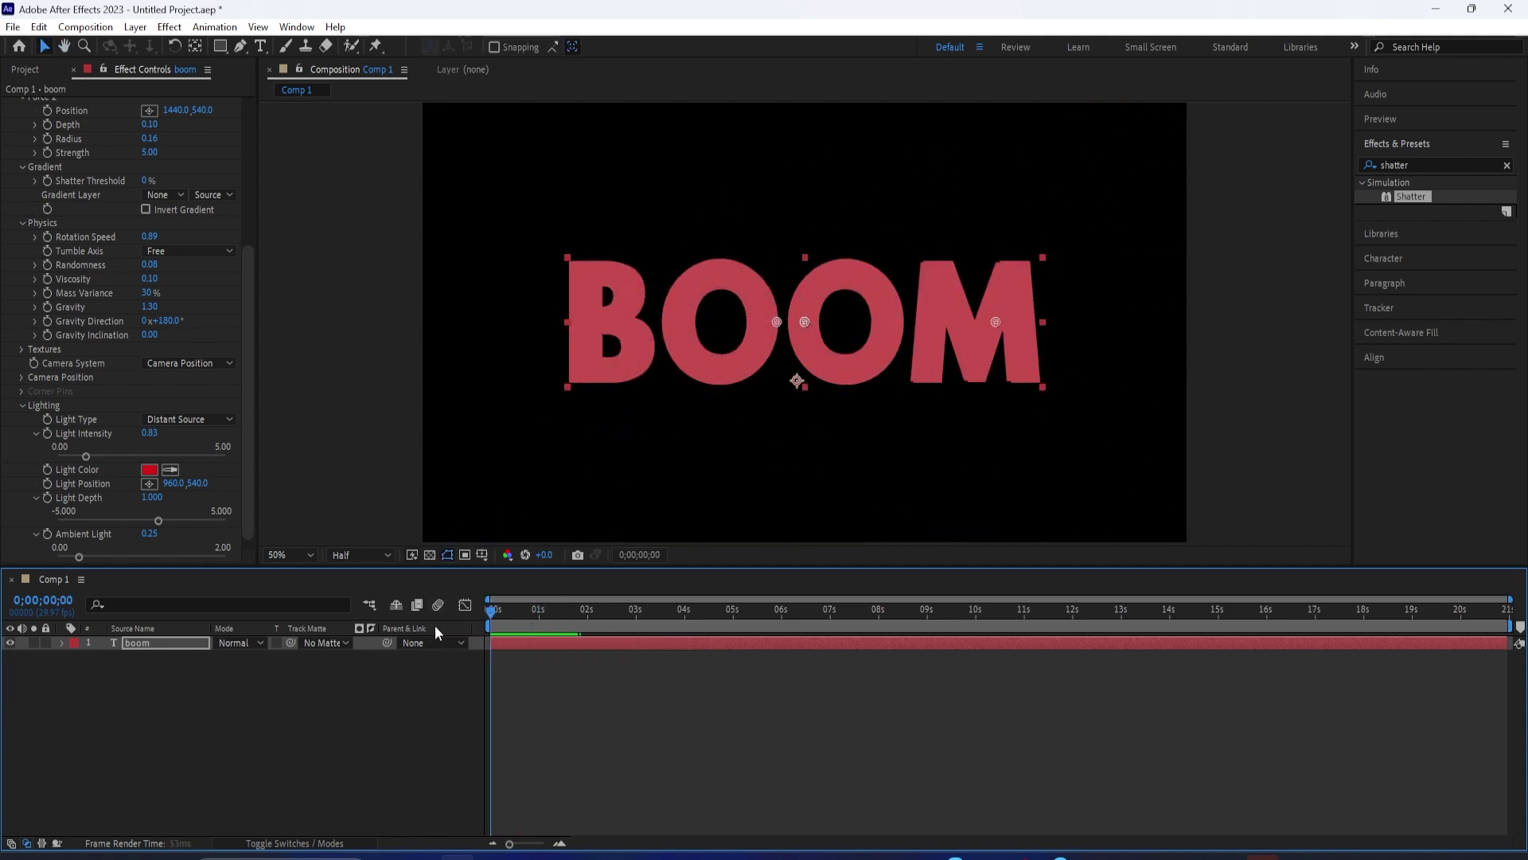
Raise Force 2 Radius to 0.40 and preview the bigger burst
scroll(205, 436, "up", 2)
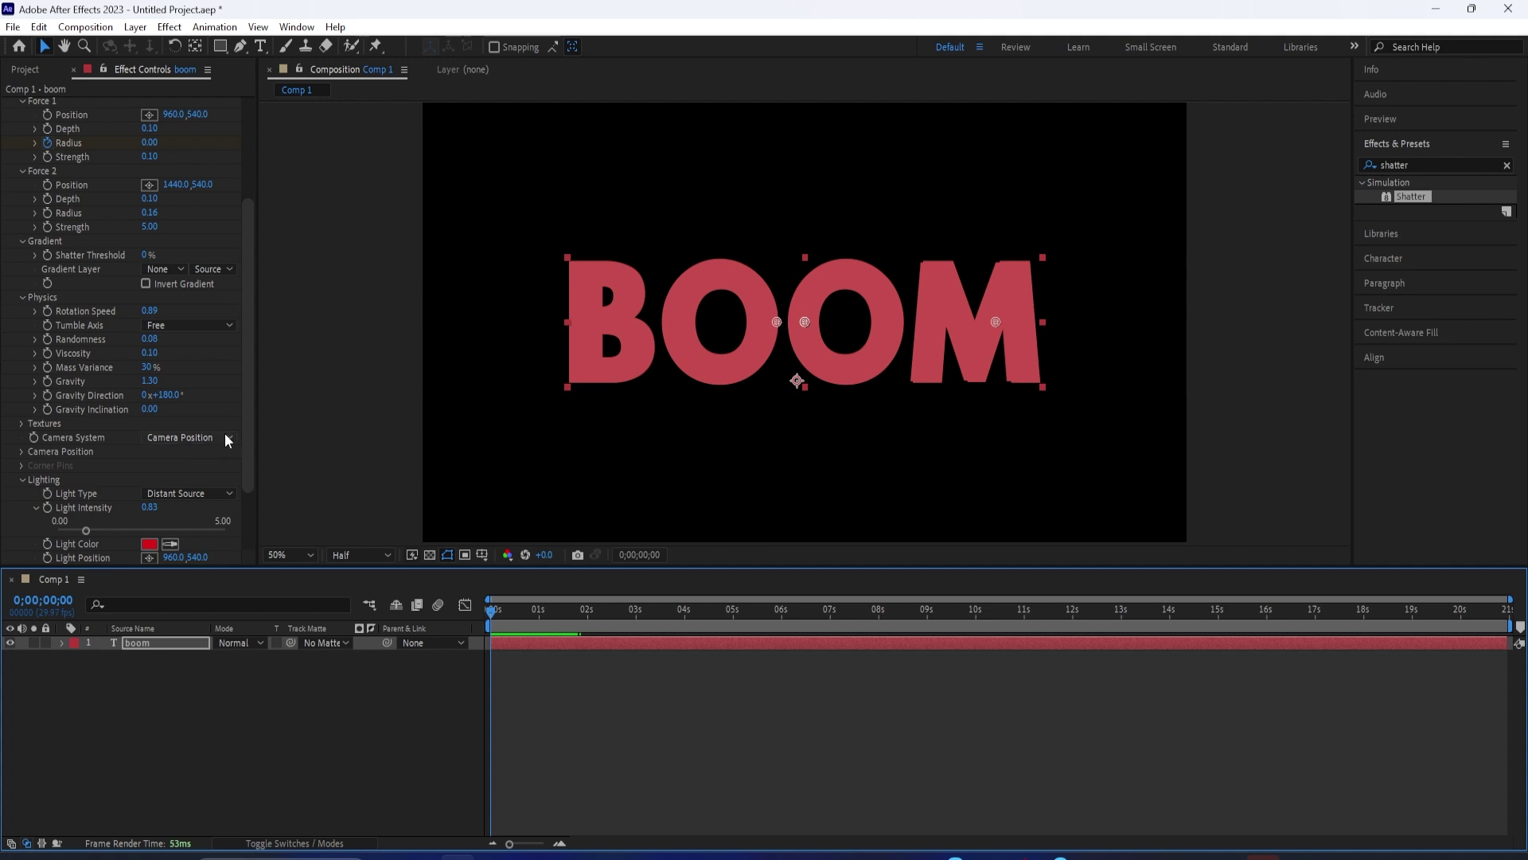
scroll(228, 439, "up", 3)
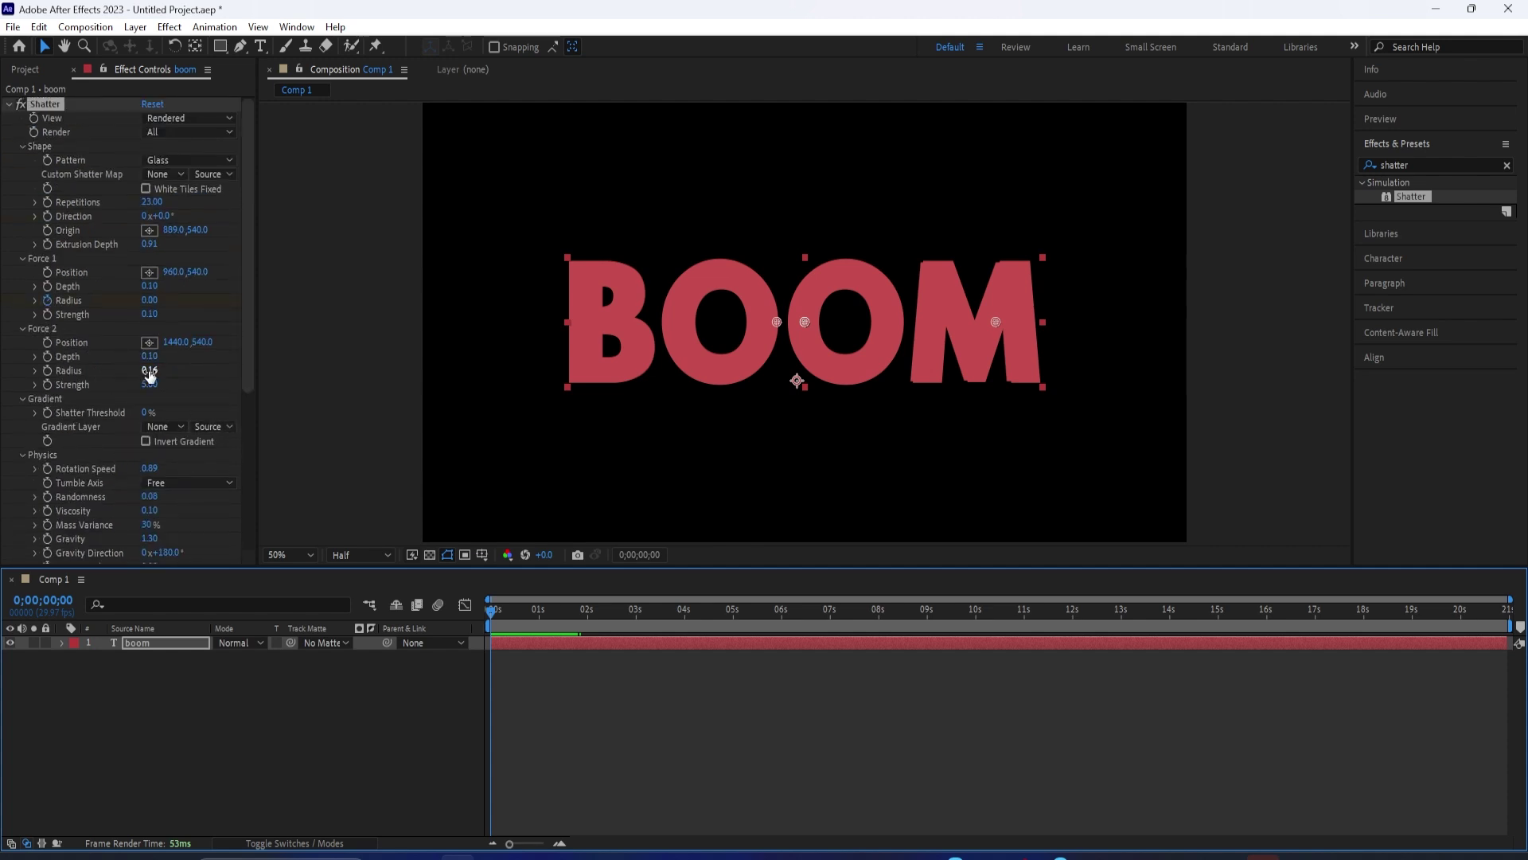
left_click_drag(149, 374, 167, 374)
key("space")
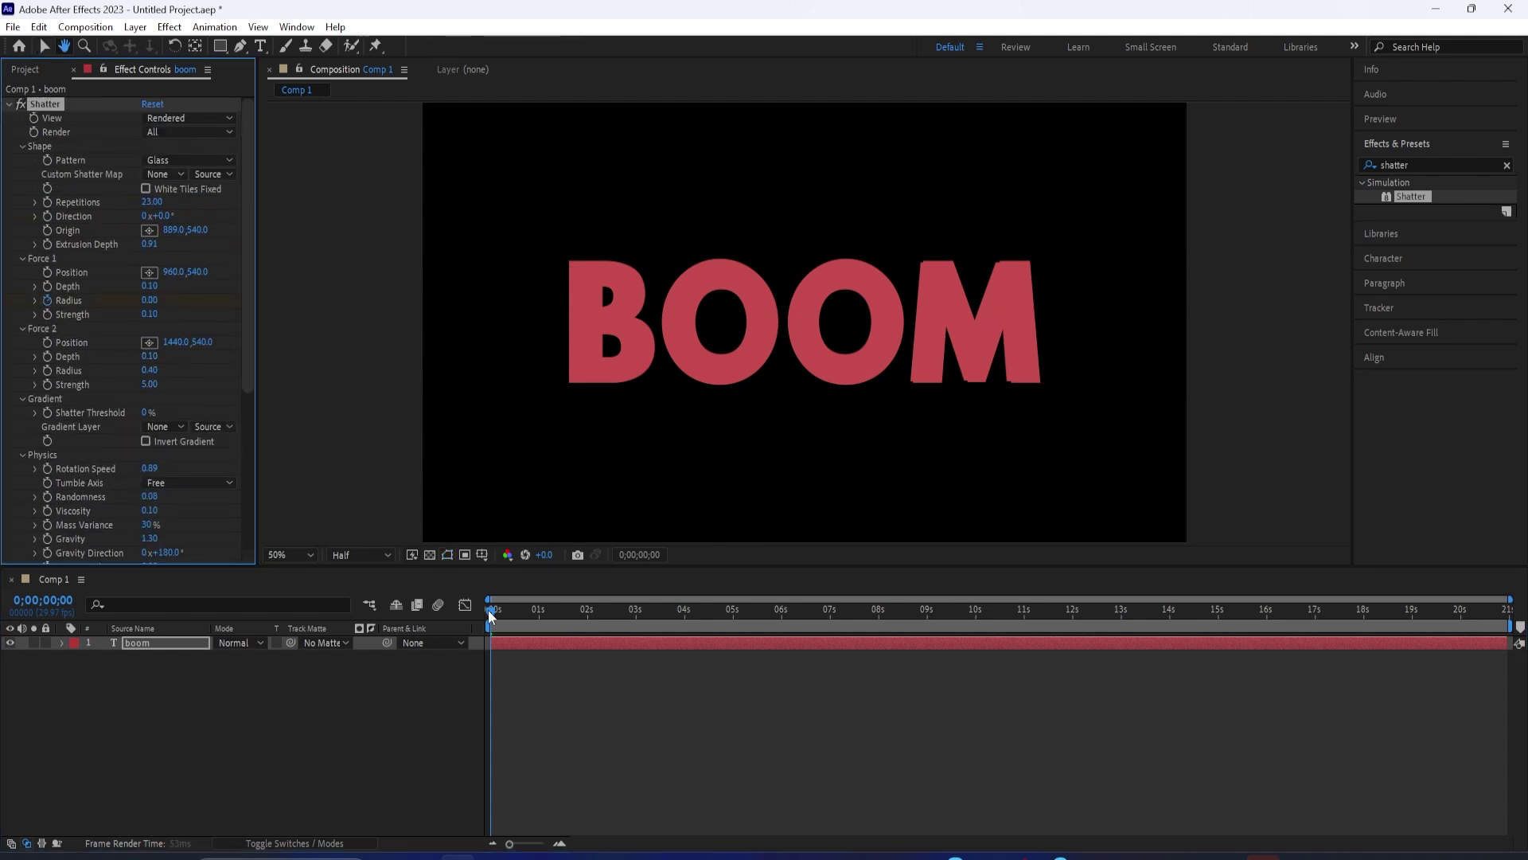